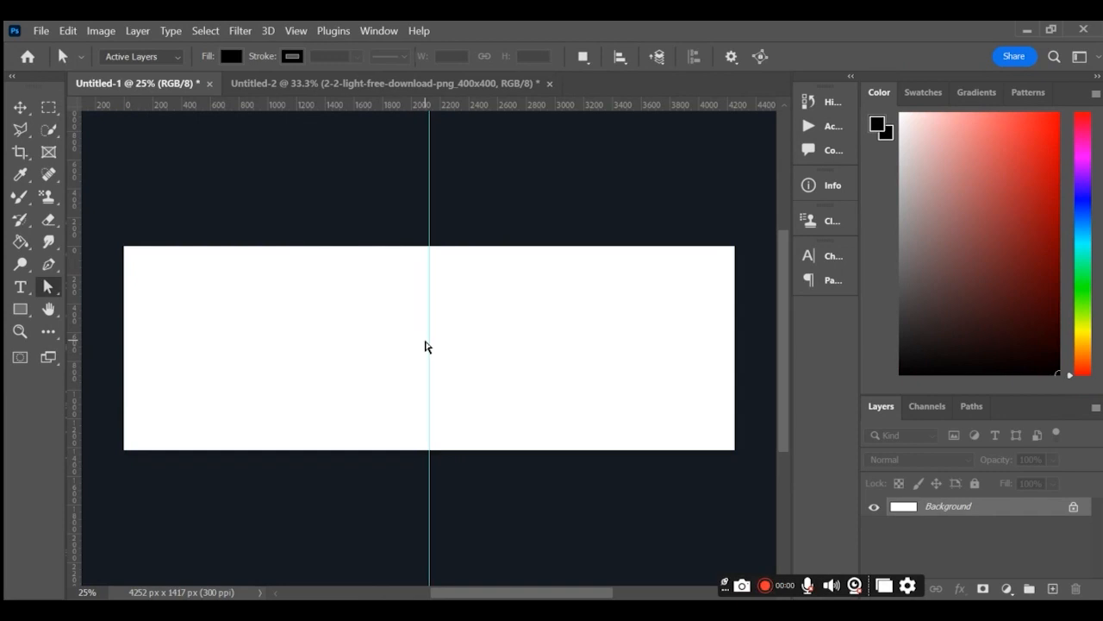
# Hide the rulers and copy the orange paint splash from Untitled-2 onto the left half of the Untitled-1 canvas
pyautogui.hotkey('ctrl', 'r')
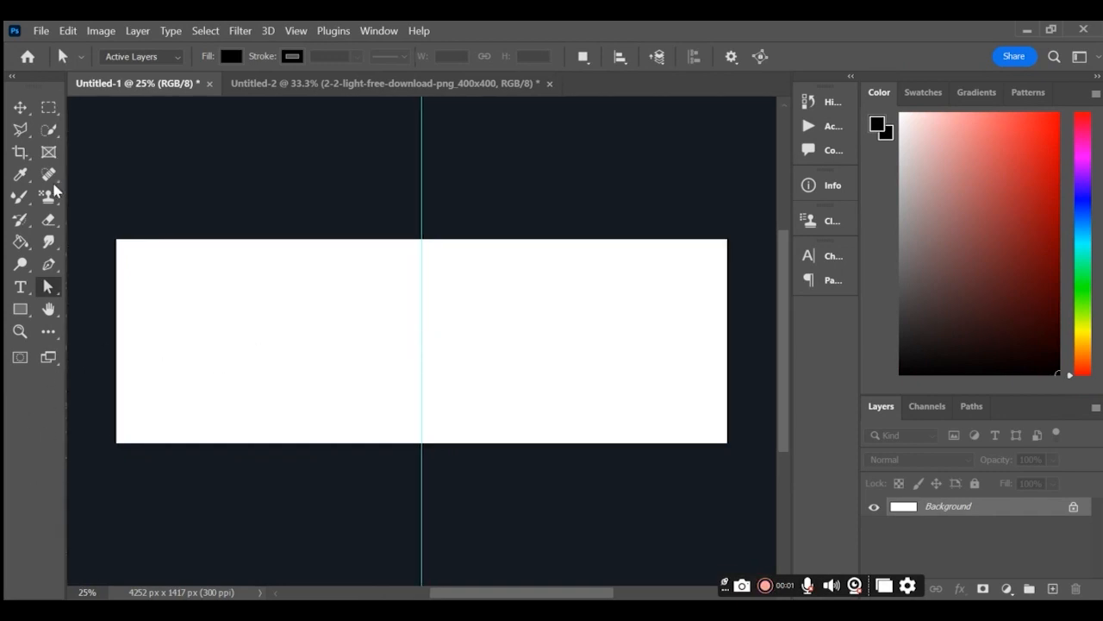
pyautogui.click(509, 84)
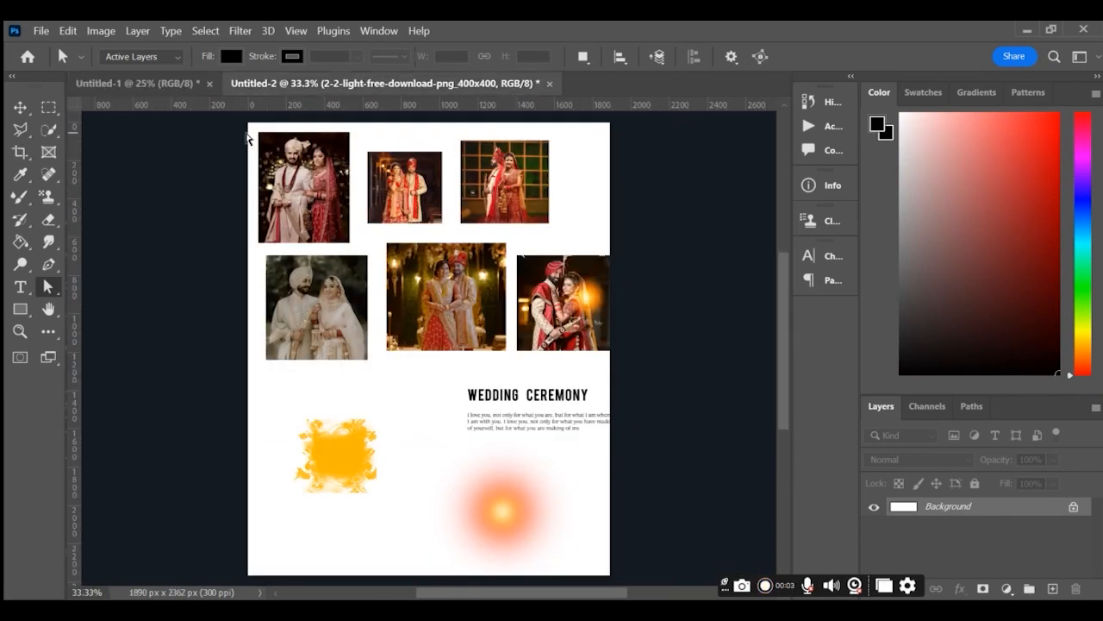
pyautogui.click(21, 108)
pyautogui.moveTo(337, 455); pyautogui.dragTo(209, 358)
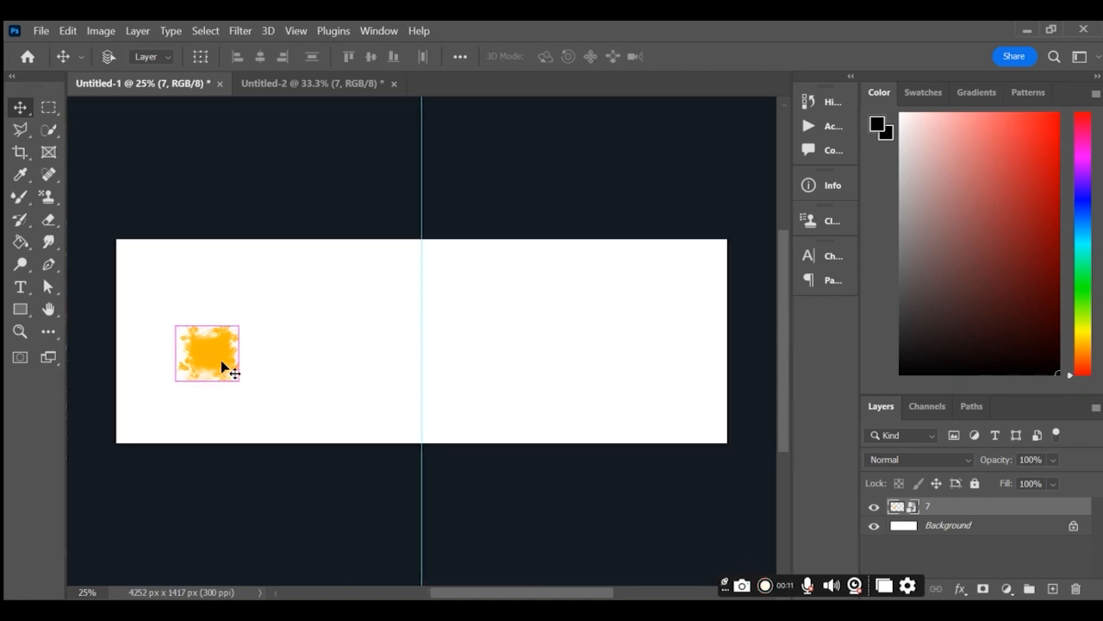
# Scale the orange splash proportionally to about 74.72% and position it over the left half of the canvas
pyautogui.hotkey('ctrl', 't')
pyautogui.moveTo(155, 380); pyautogui.dragTo(144, 523)
pyautogui.moveTo(294, 363); pyautogui.dragTo(183, 272)
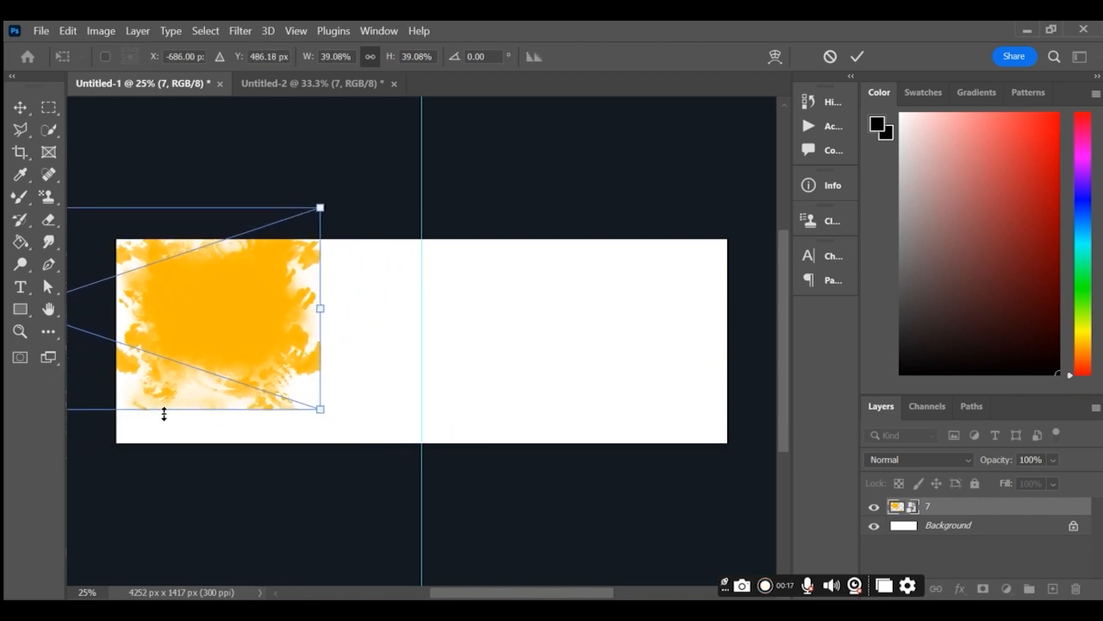
pyautogui.moveTo(316, 405); pyautogui.dragTo(500, 569)
pyautogui.scroll(4, 507, 529)
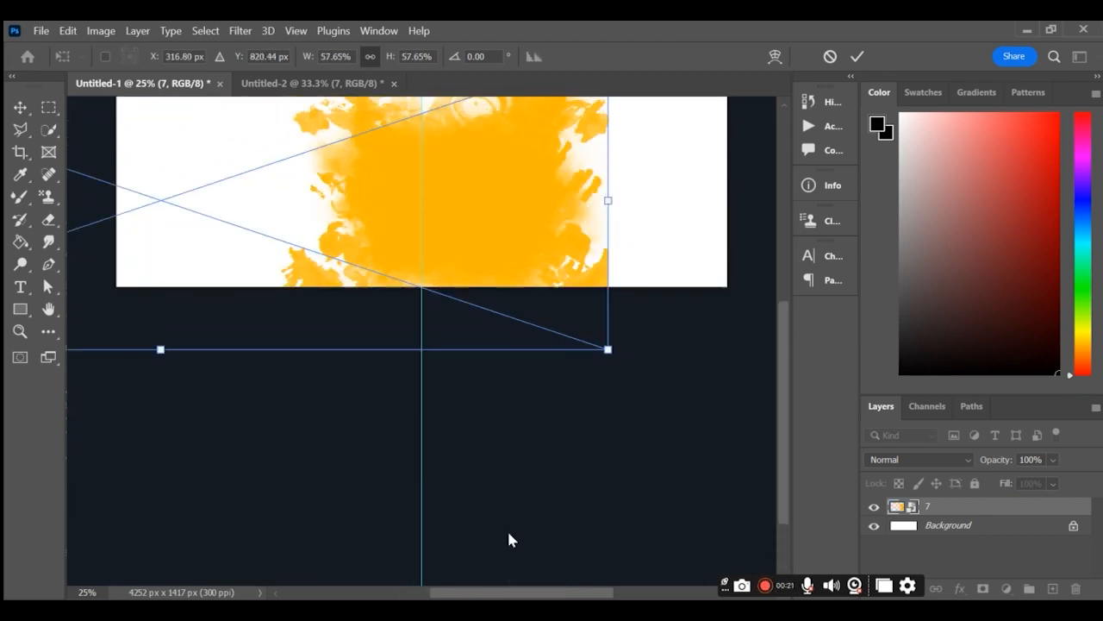
pyautogui.moveTo(157, 435); pyautogui.dragTo(160, 520)
pyautogui.moveTo(477, 283); pyautogui.dragTo(192, 219)
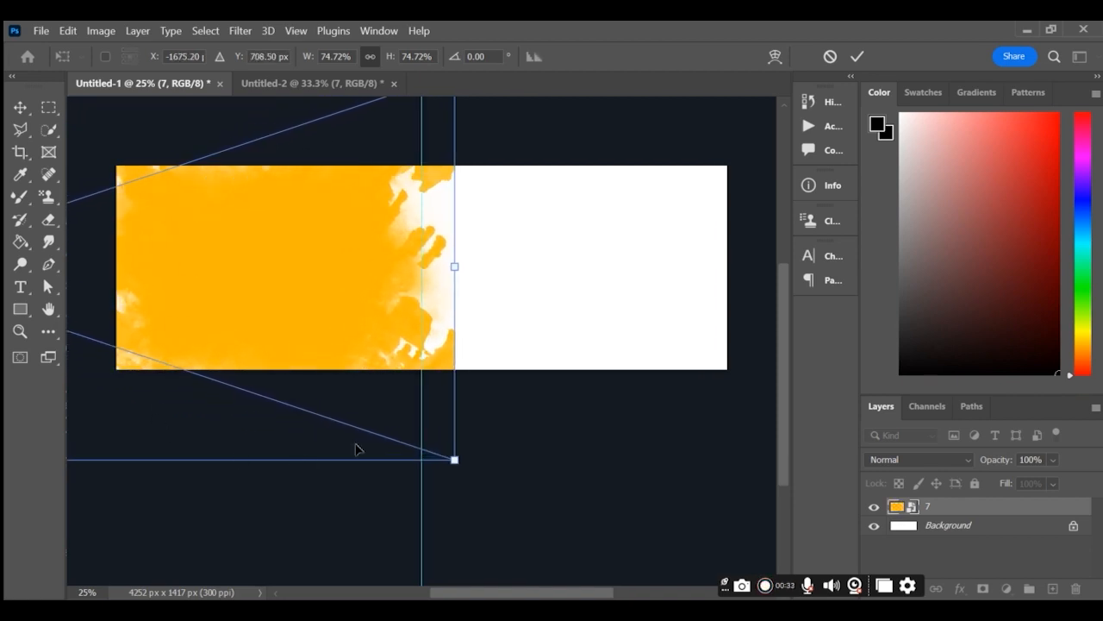
# Enlarge the splash to about 103.5% and shift it so its ragged right edge ends slightly past the centre guide
pyautogui.scroll(2, 236, 445)
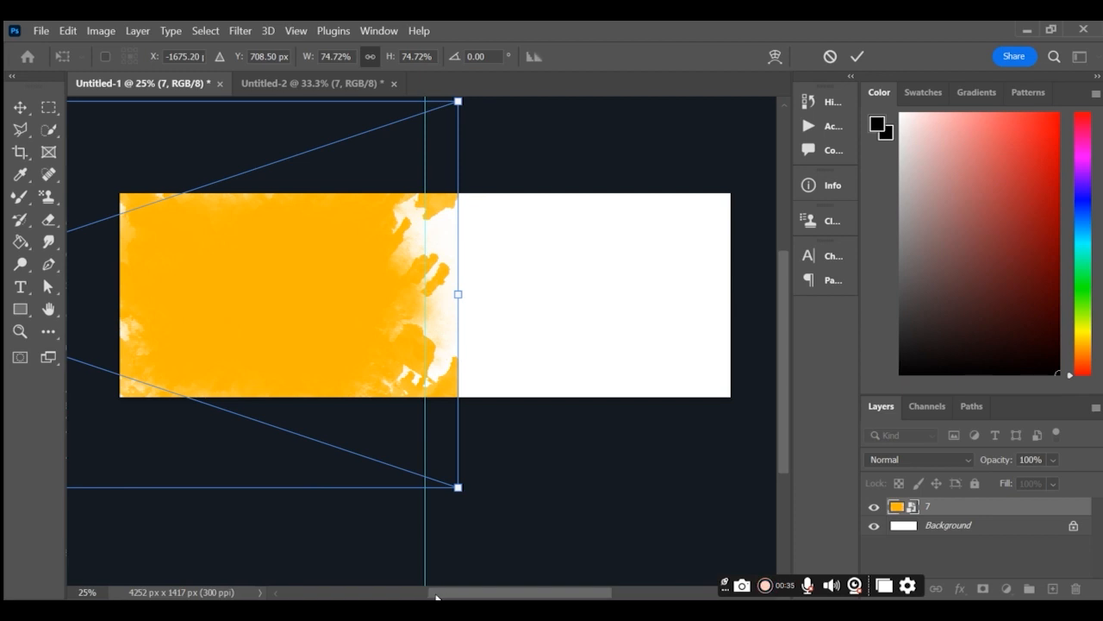
pyautogui.moveTo(443, 597); pyautogui.dragTo(337, 574)
pyautogui.moveTo(266, 485); pyautogui.dragTo(267, 579)
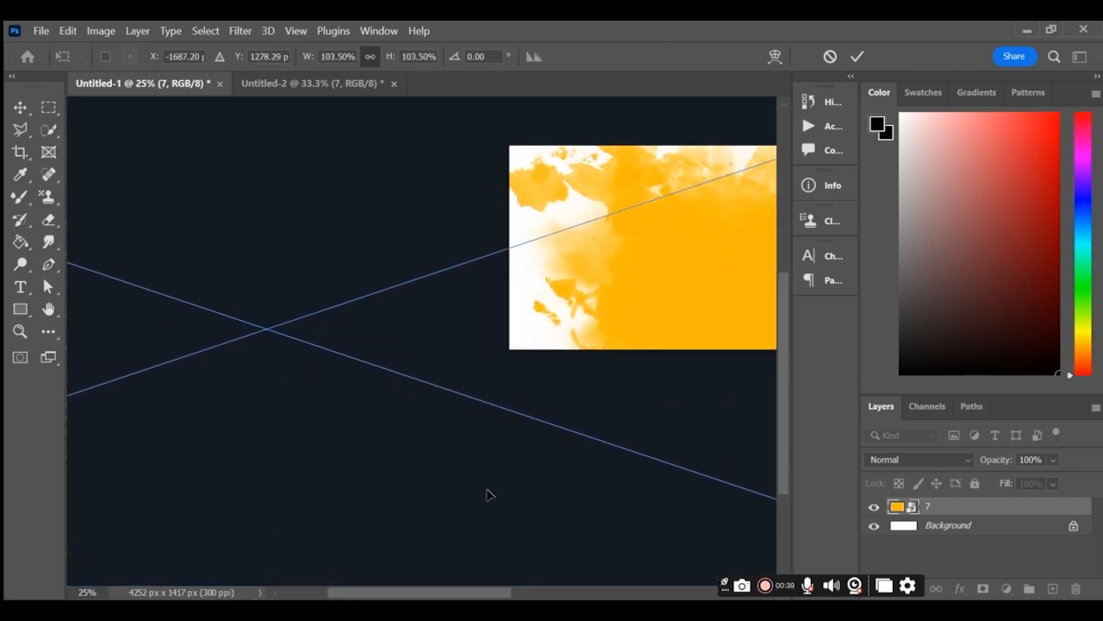
pyautogui.scroll(3, 487, 494)
pyautogui.moveTo(441, 594); pyautogui.dragTo(548, 593)
pyautogui.moveTo(428, 323); pyautogui.dragTo(254, 285)
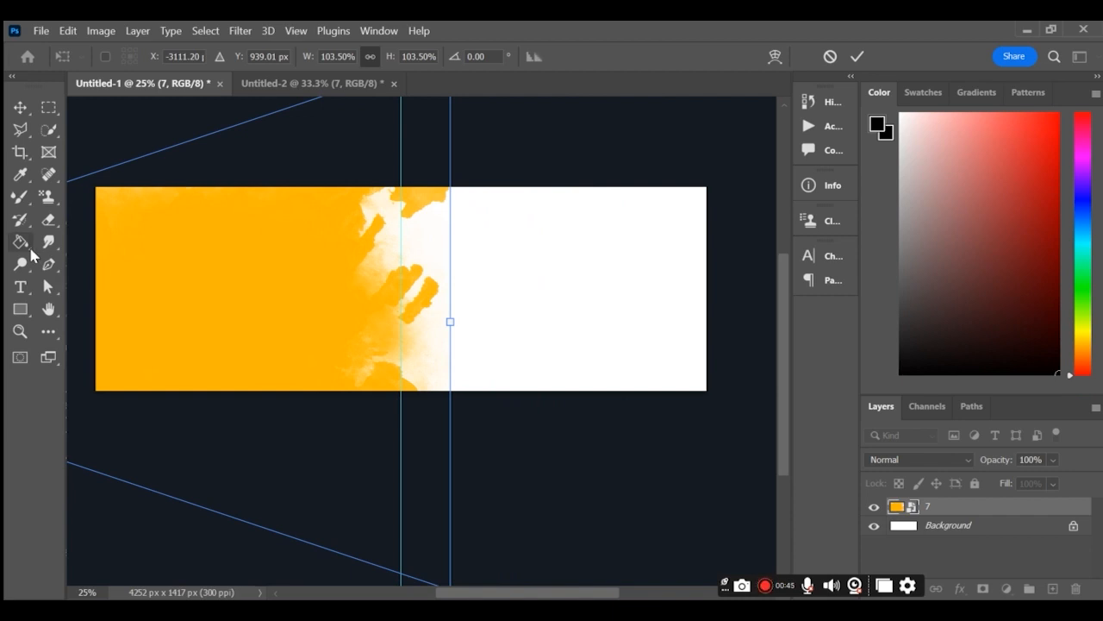
# Rasterize the splash layer and erase the upper tip of its ragged edge with the Eraser tool
pyautogui.click(49, 226)
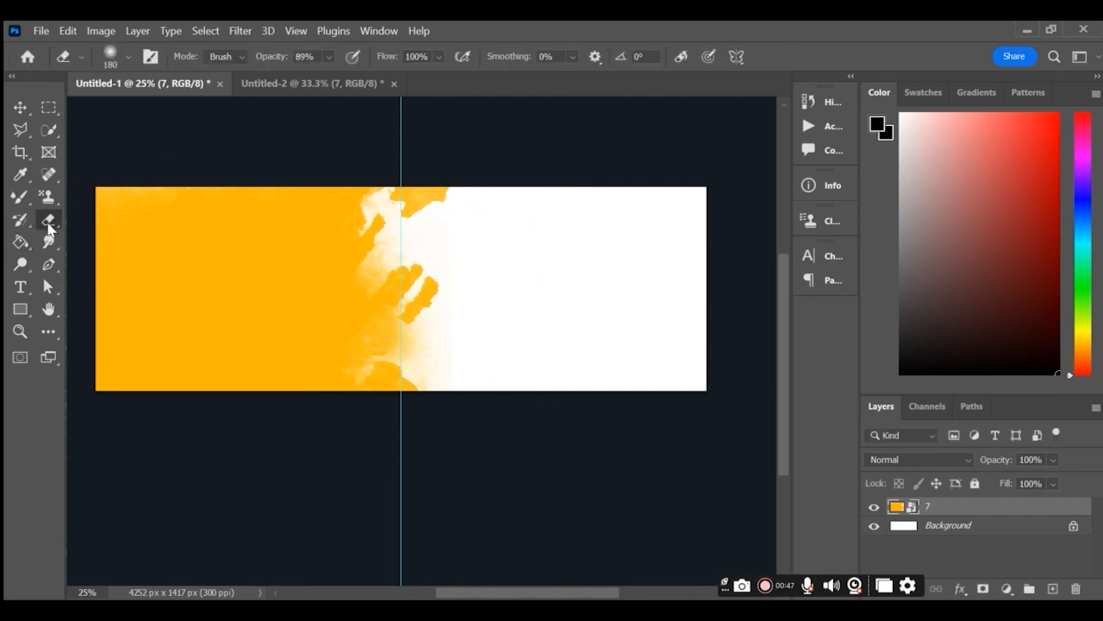
pyautogui.rightClick(49, 221)
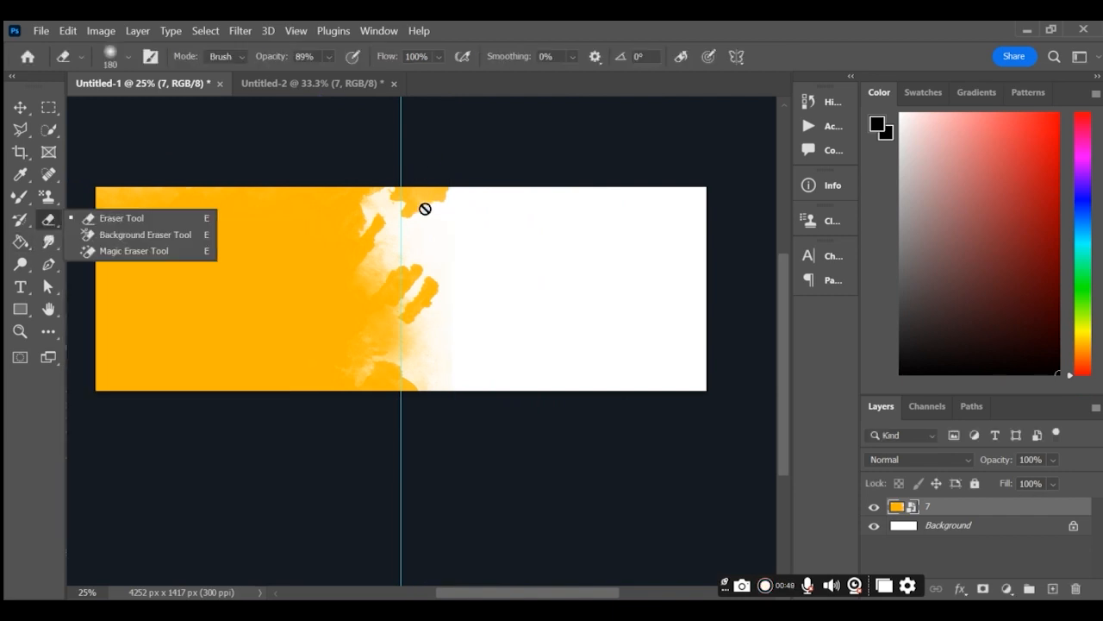
pyautogui.click(414, 217)
pyautogui.click(590, 280)
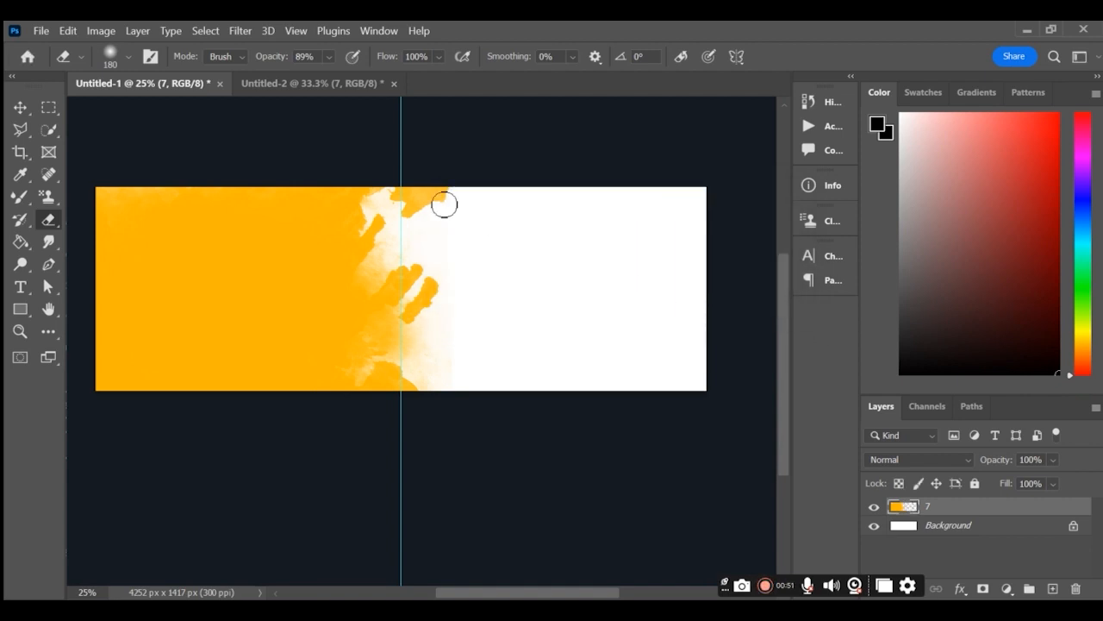
pyautogui.moveTo(442, 218)
pyautogui.mouseDown()
pyautogui.moveTo(427, 176)
pyautogui.moveTo(451, 204)
pyautogui.mouseUp()
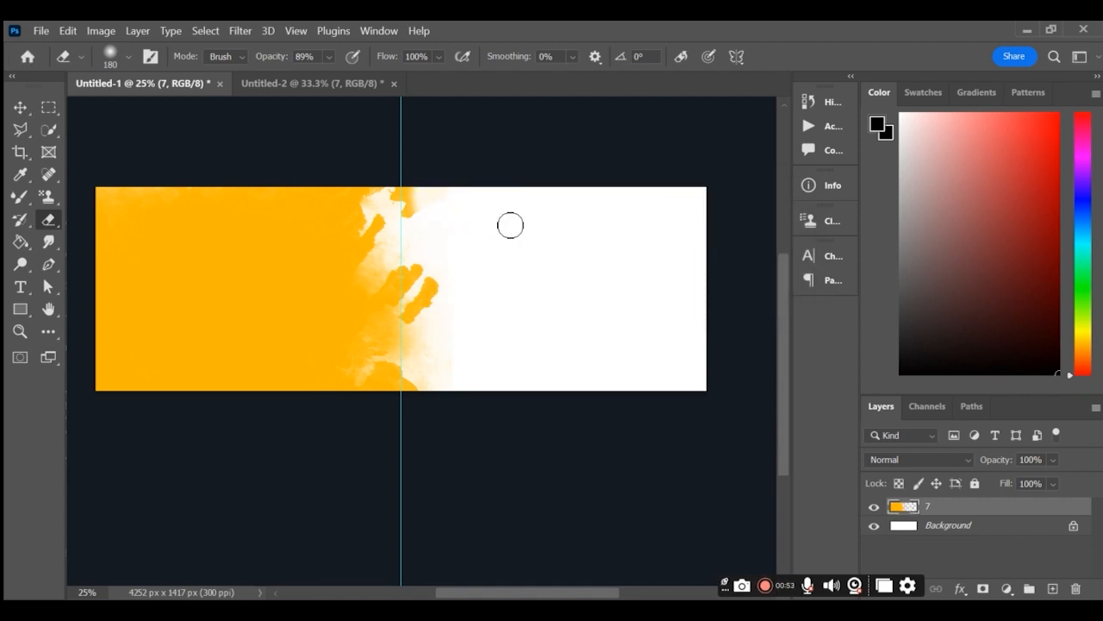
pyautogui.rightClick(511, 224)
pyautogui.moveTo(685, 242); pyautogui.dragTo(617, 241)
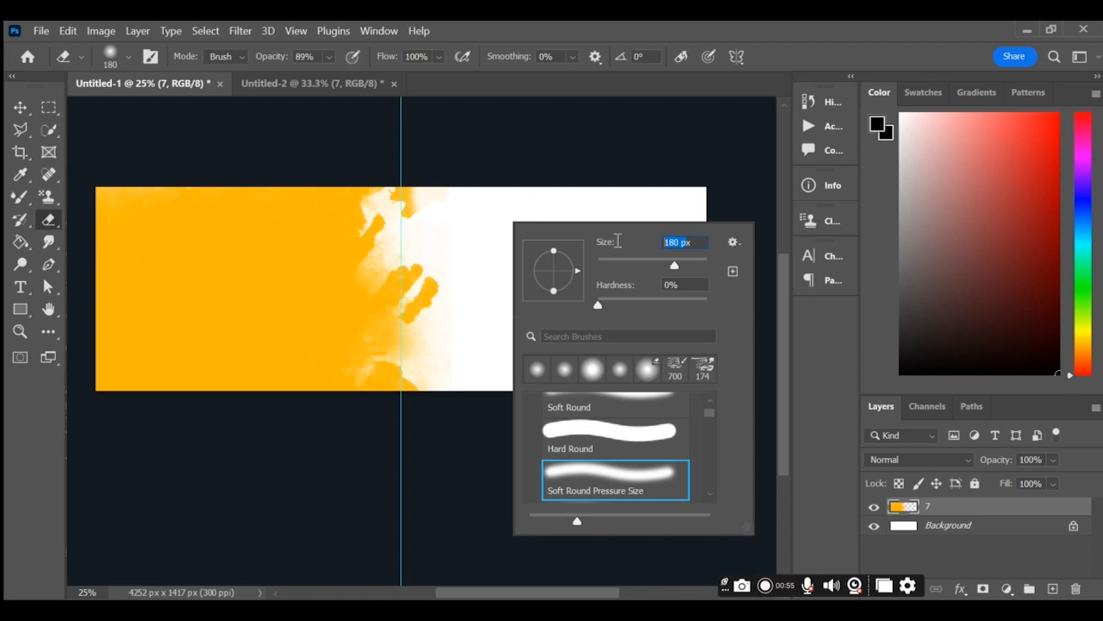
pyautogui.press('BackSpace')
pyautogui.press('Return')
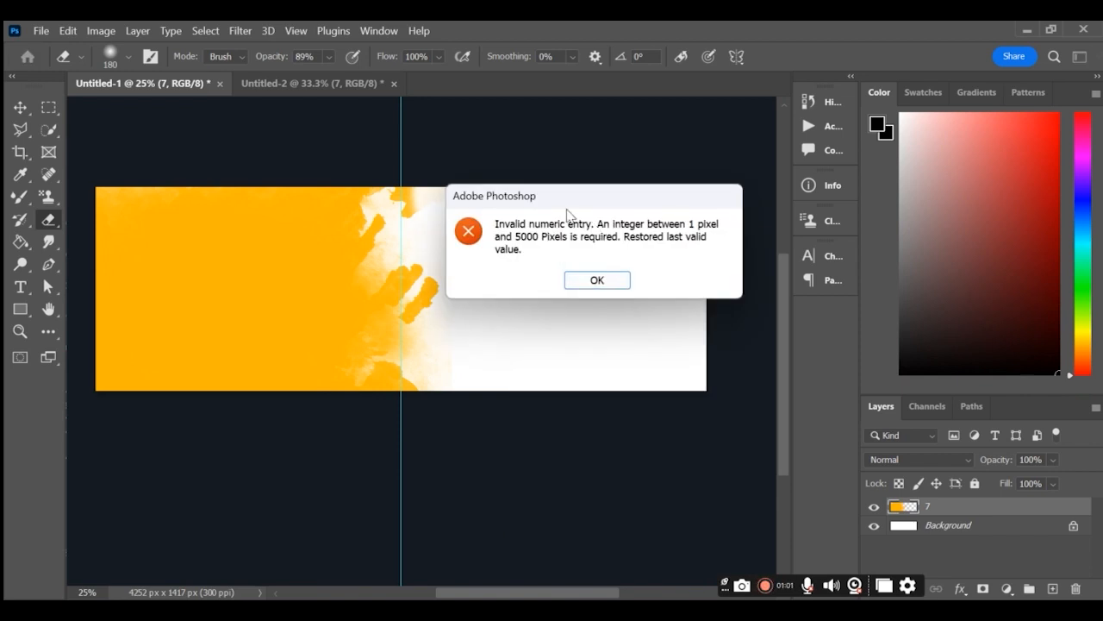
pyautogui.click(603, 292)
# Set the eraser brush size to 511 px
pyautogui.rightClick(596, 284)
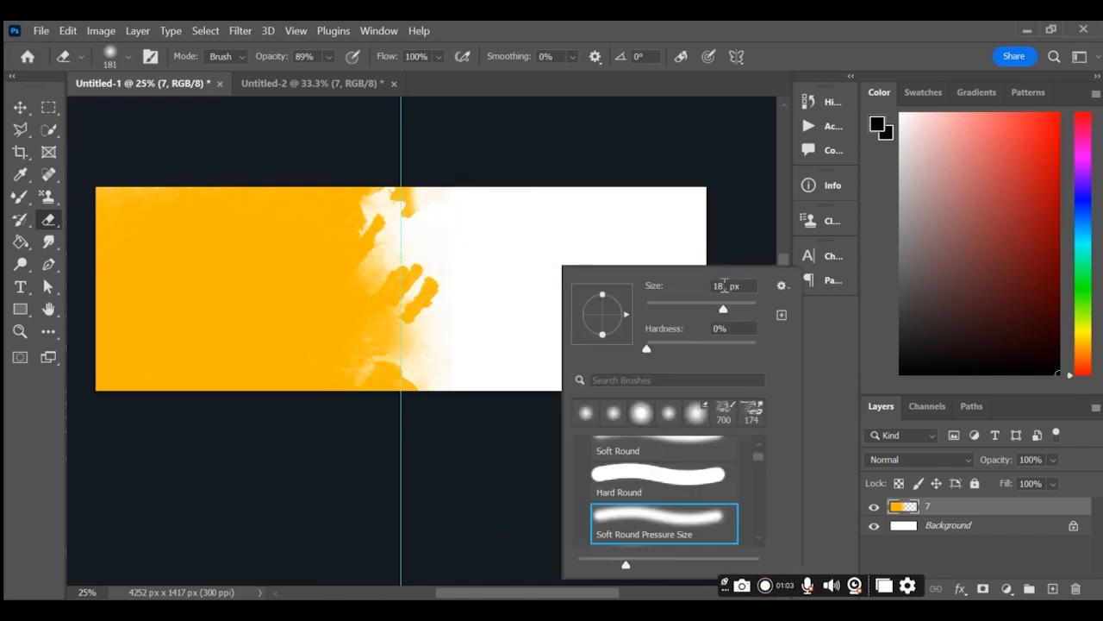
pyautogui.moveTo(720, 306); pyautogui.dragTo(747, 307)
pyautogui.click(627, 172)
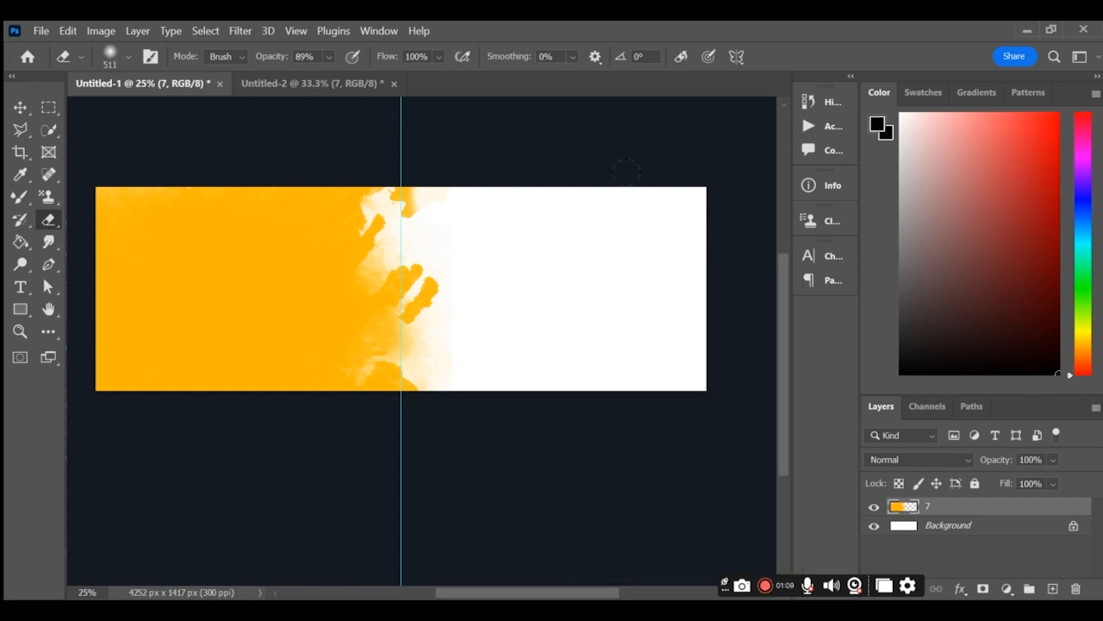
pyautogui.rightClick(629, 214)
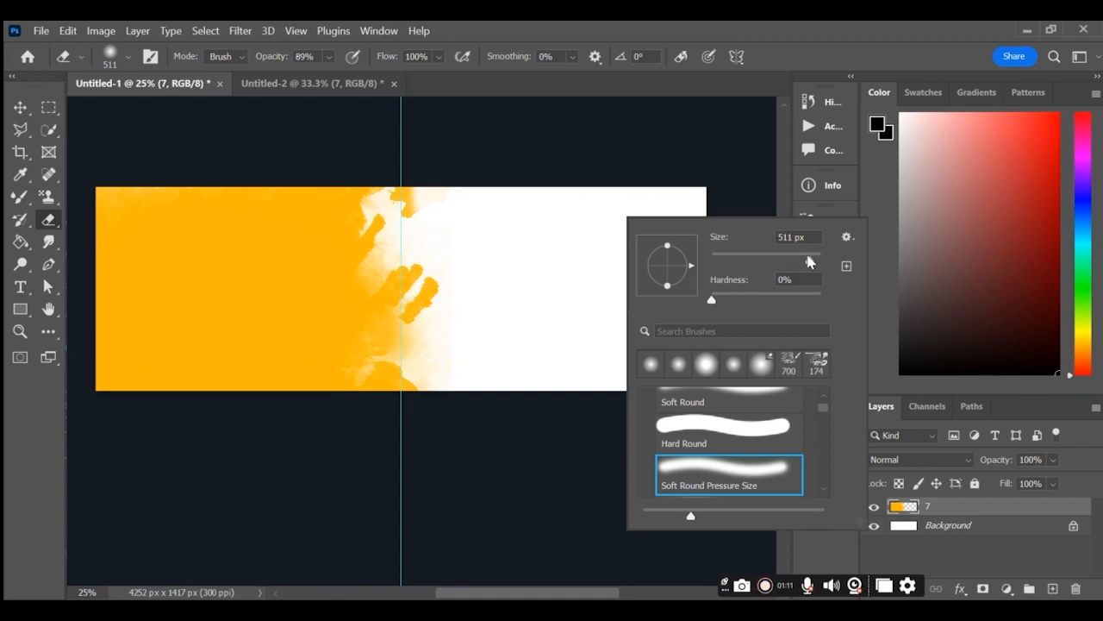
pyautogui.click(422, 296)
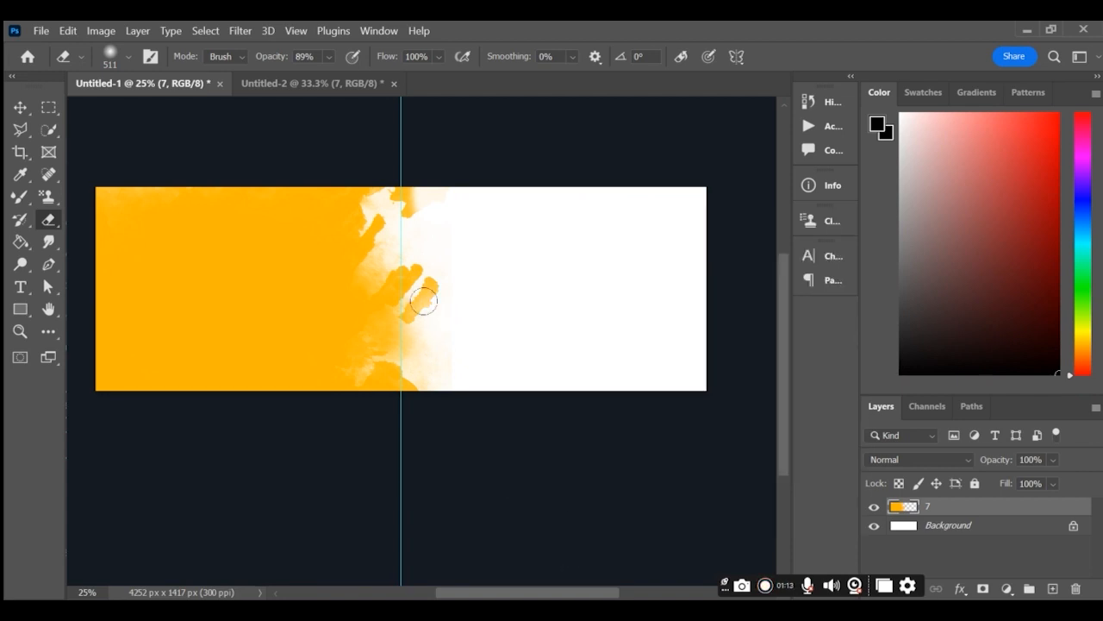
# Erase the finger-like strokes along the splash's right edge, down the full height around the centre guide
pyautogui.hotkey('ctrl', '+')
pyautogui.hotkey('ctrl', '+')
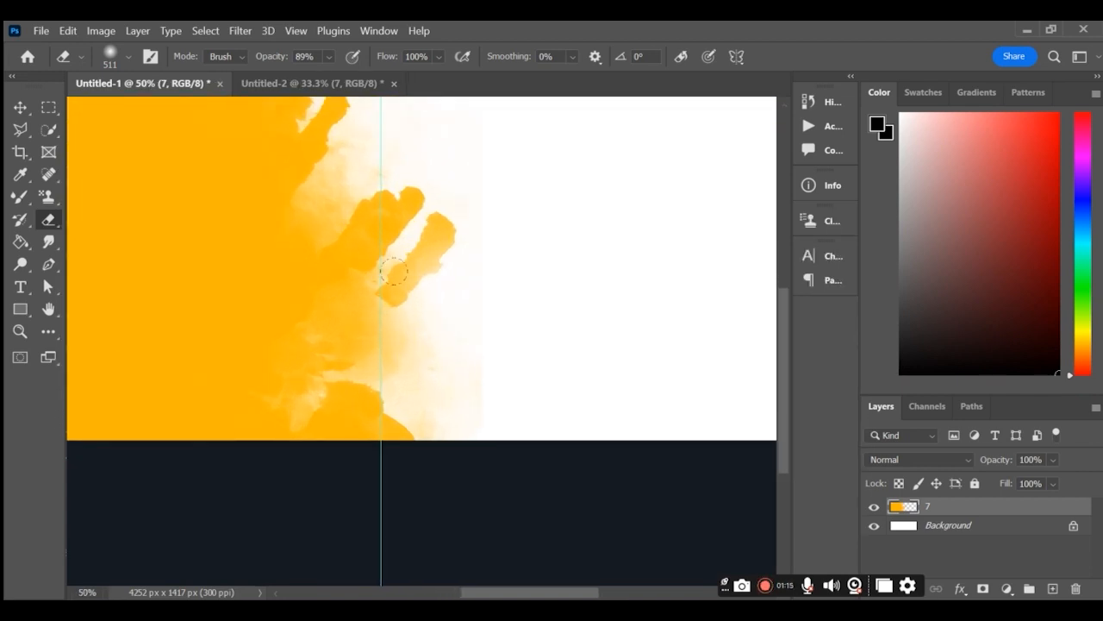
pyautogui.scroll(3, 473, 252)
pyautogui.moveTo(388, 159)
pyautogui.mouseDown()
pyautogui.moveTo(398, 307)
pyautogui.moveTo(322, 209)
pyautogui.moveTo(405, 451)
pyautogui.moveTo(368, 309)
pyautogui.moveTo(423, 210)
pyautogui.mouseUp()
pyautogui.moveTo(356, 424)
pyautogui.mouseDown()
pyautogui.moveTo(348, 350)
pyautogui.moveTo(410, 262)
pyautogui.moveTo(392, 241)
pyautogui.mouseUp()
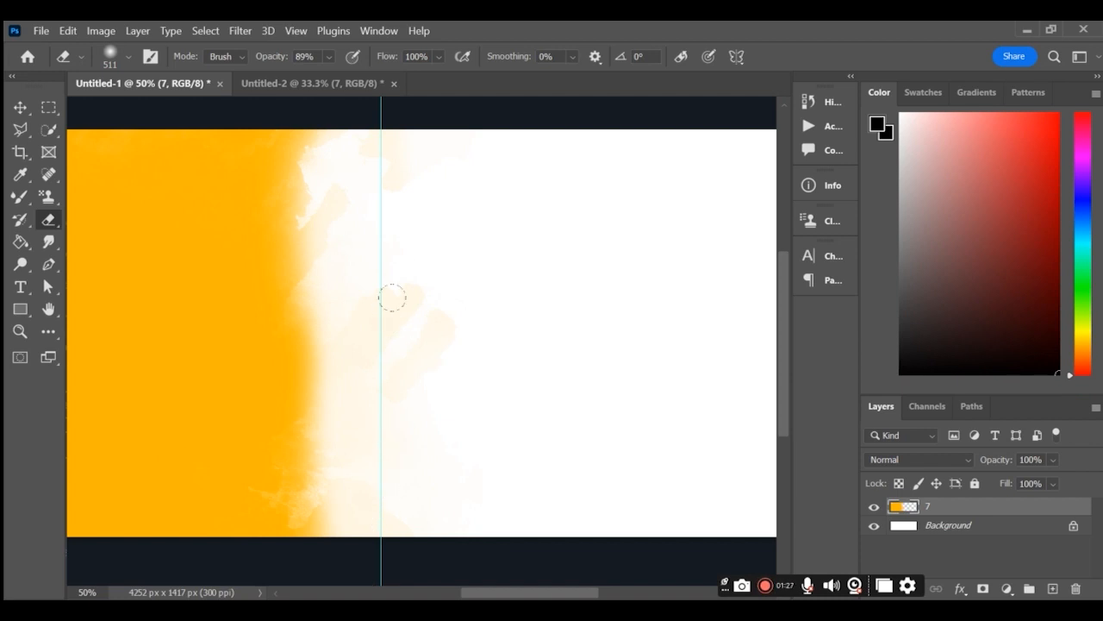
# Set the eraser hardness to 100% and erase the pale remnants around the centre guide
pyautogui.rightClick(500, 326)
pyautogui.moveTo(556, 372)
pyautogui.mouseDown()
pyautogui.moveTo(626, 362)
pyautogui.moveTo(720, 372)
pyautogui.mouseUp()
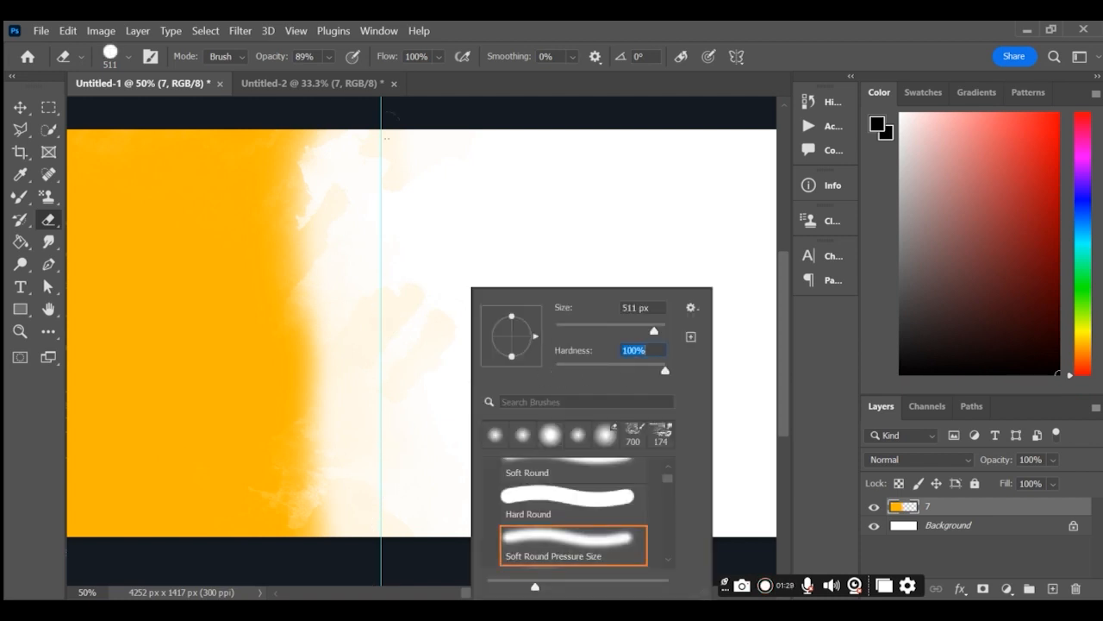
pyautogui.click(385, 165)
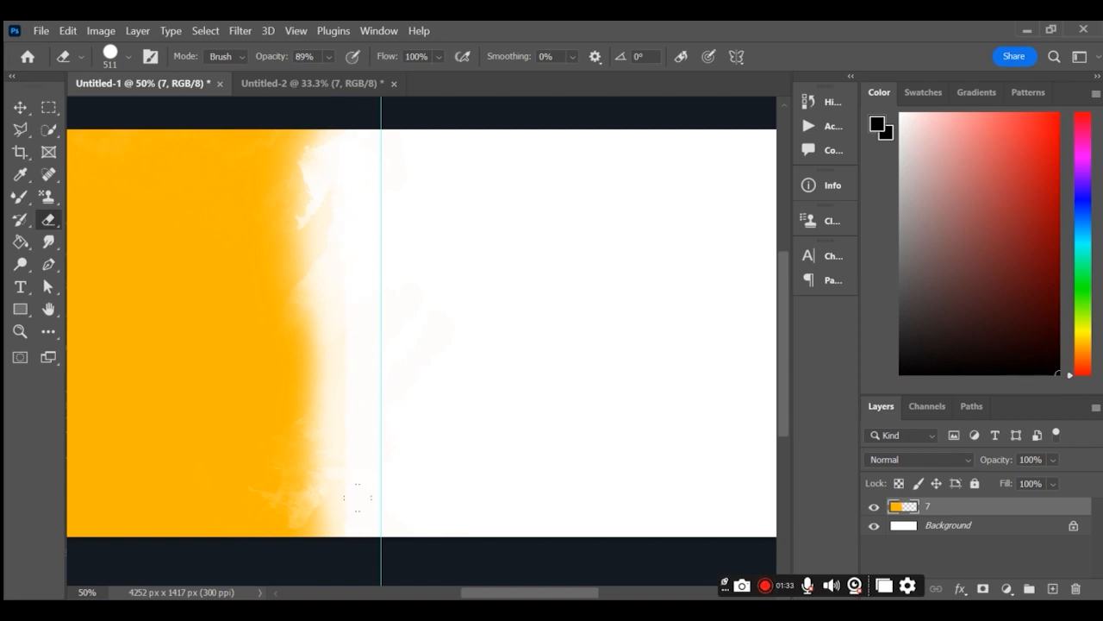
# Set the eraser hardness back to 0% and soften the splash's right edge down to the bottom of the canvas
pyautogui.rightClick(355, 272)
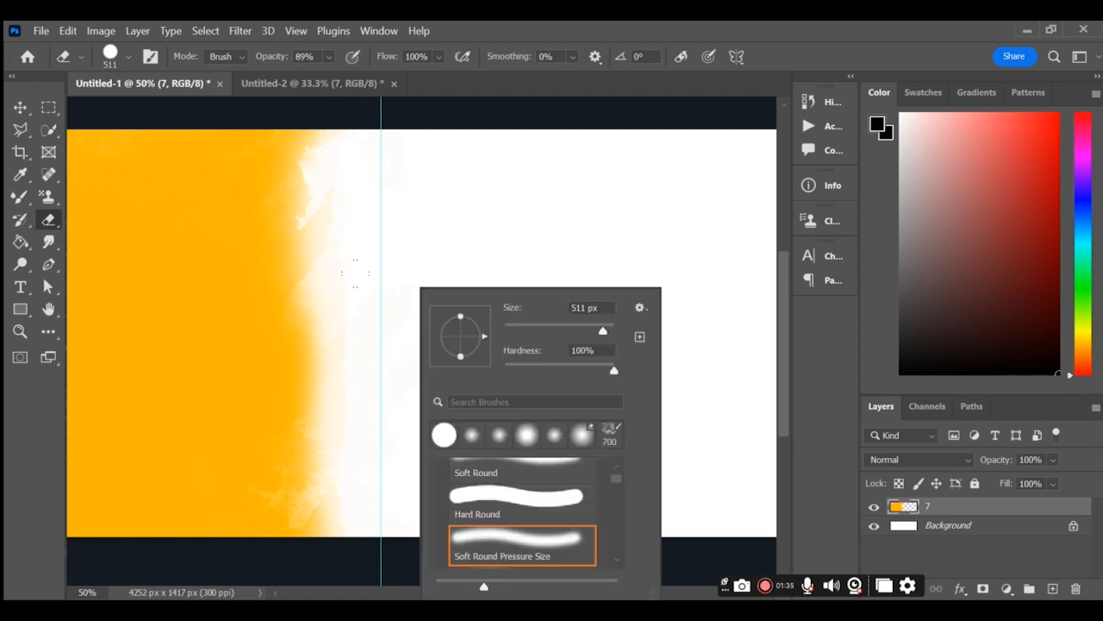
pyautogui.moveTo(614, 372); pyautogui.dragTo(505, 372)
pyautogui.click(456, 147)
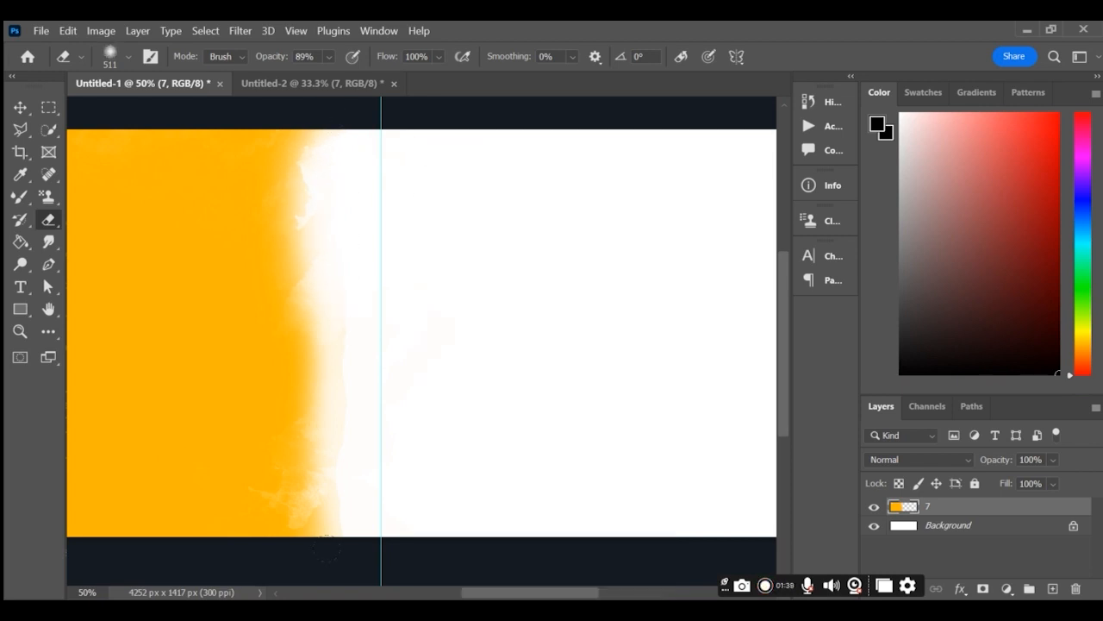
pyautogui.moveTo(327, 550); pyautogui.dragTo(353, 566)
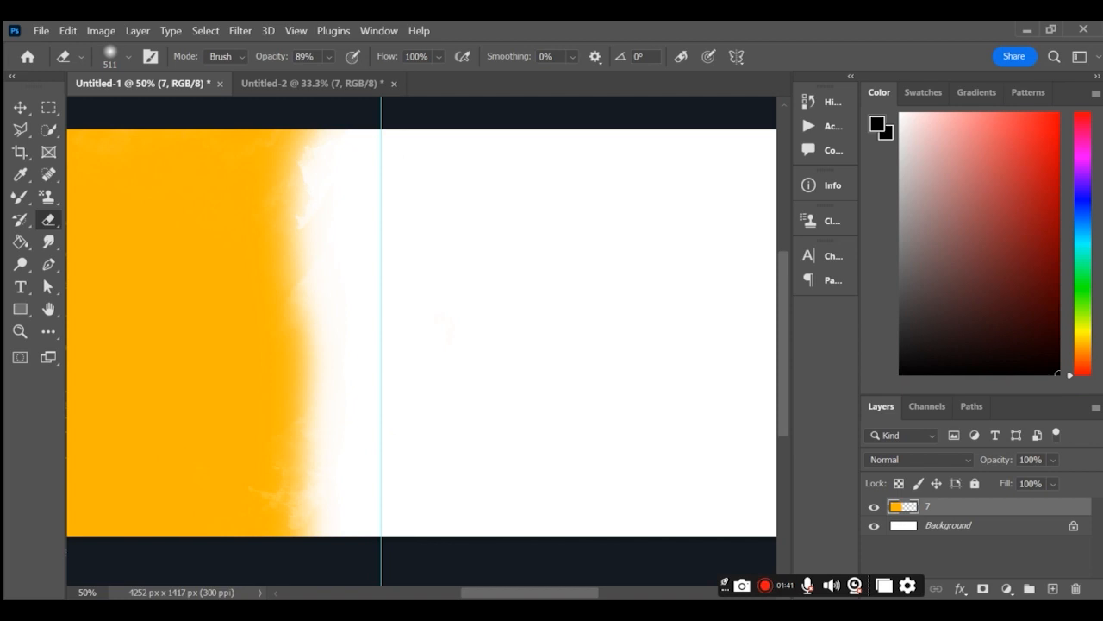
# Apply a black Color Overlay effect to splash layer 7 and return to the Eraser tool
pyautogui.moveTo(519, 597); pyautogui.dragTo(455, 597)
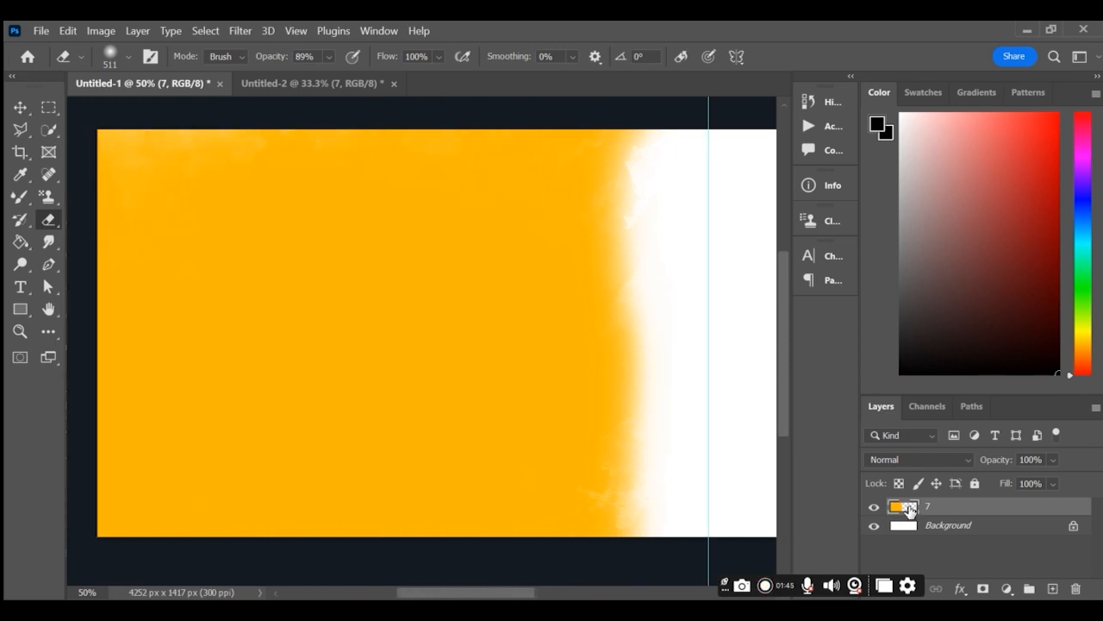
pyautogui.doubleClick(969, 511)
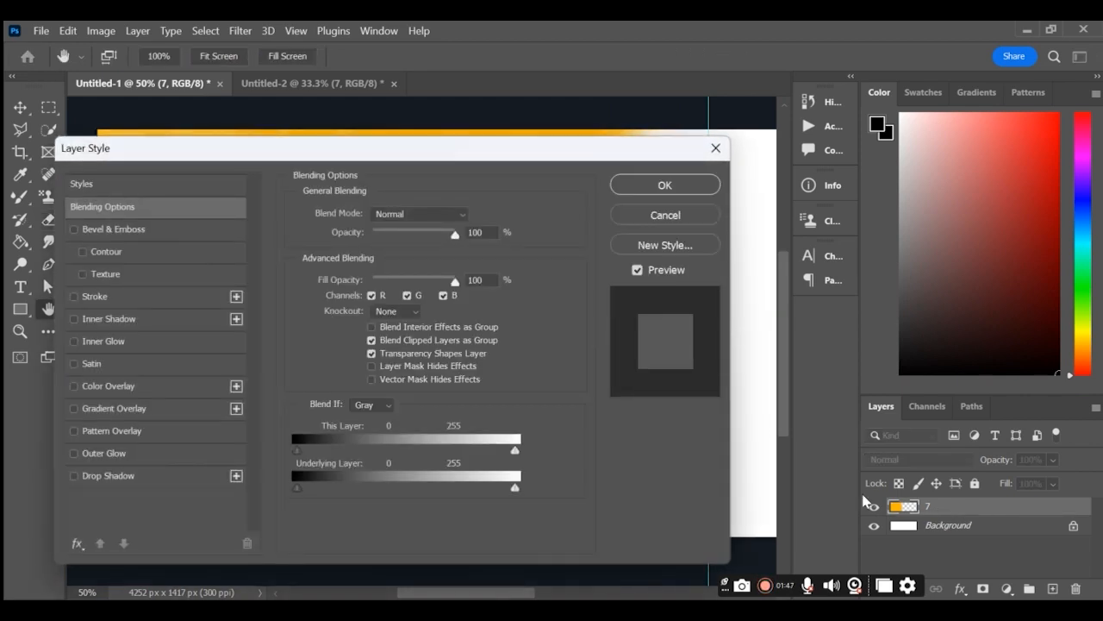
pyautogui.click(74, 386)
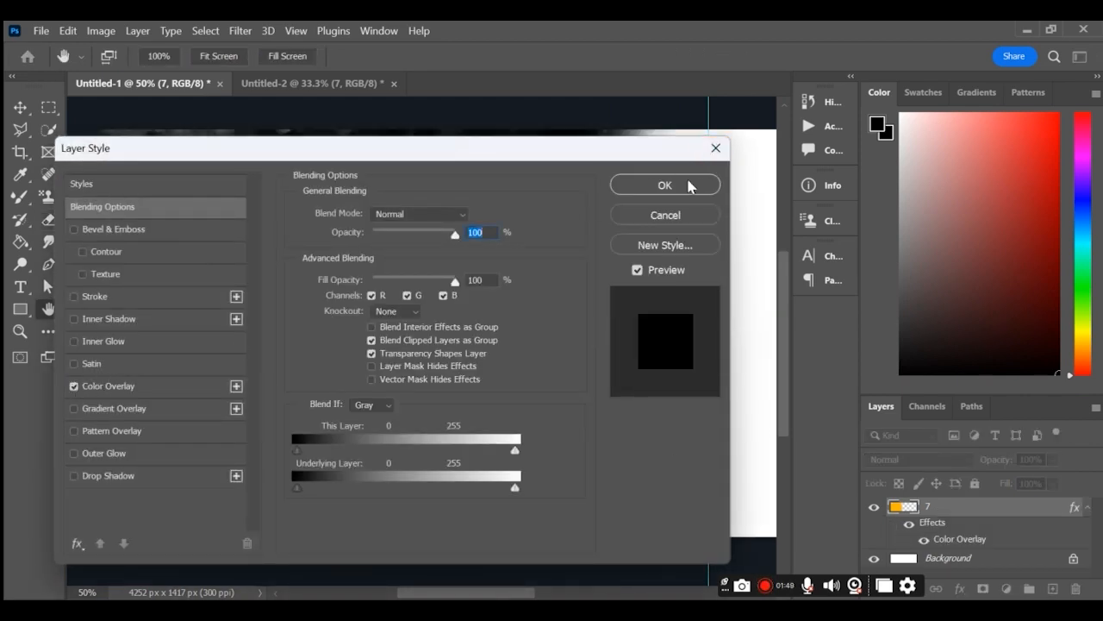
pyautogui.click(689, 184)
pyautogui.press('e')
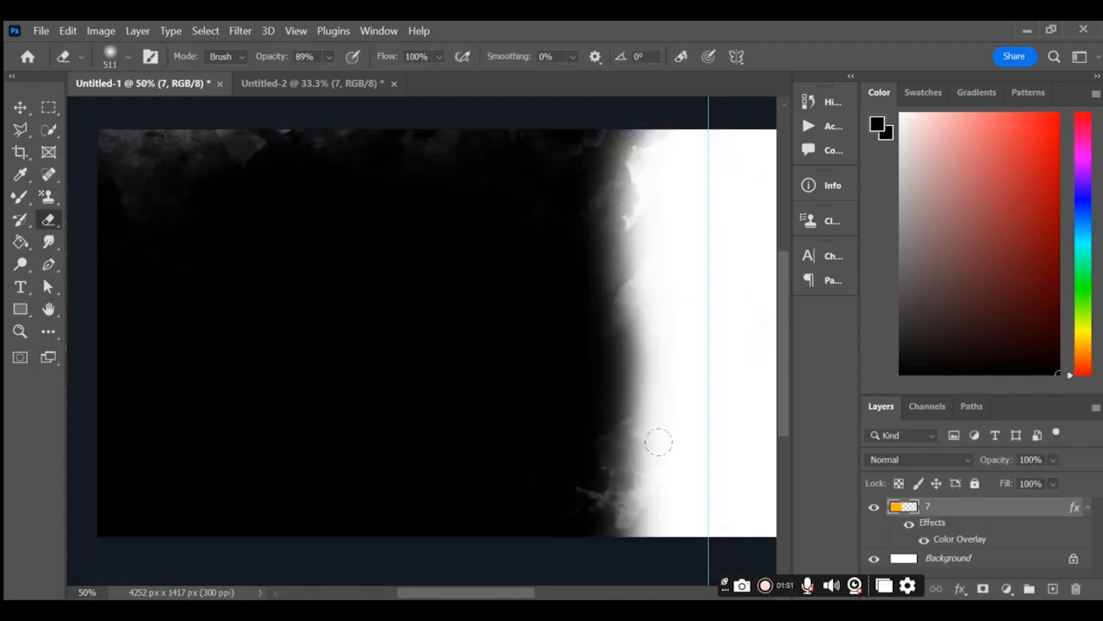
pyautogui.scroll(2, 662, 428)
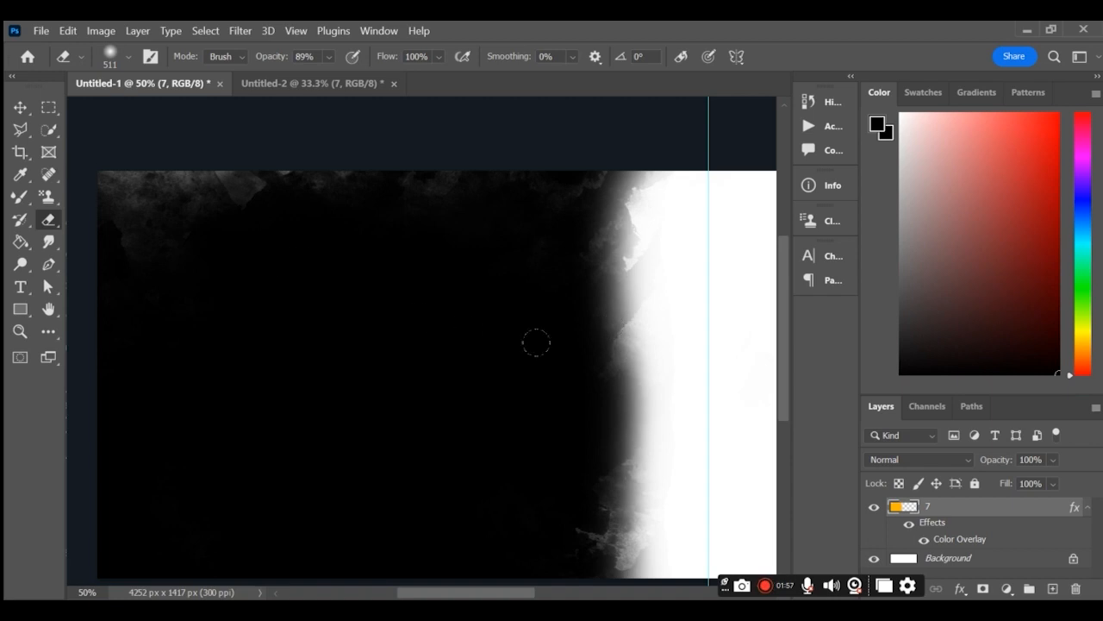
pyautogui.click(49, 287)
pyautogui.scroll(-5, 465, 448)
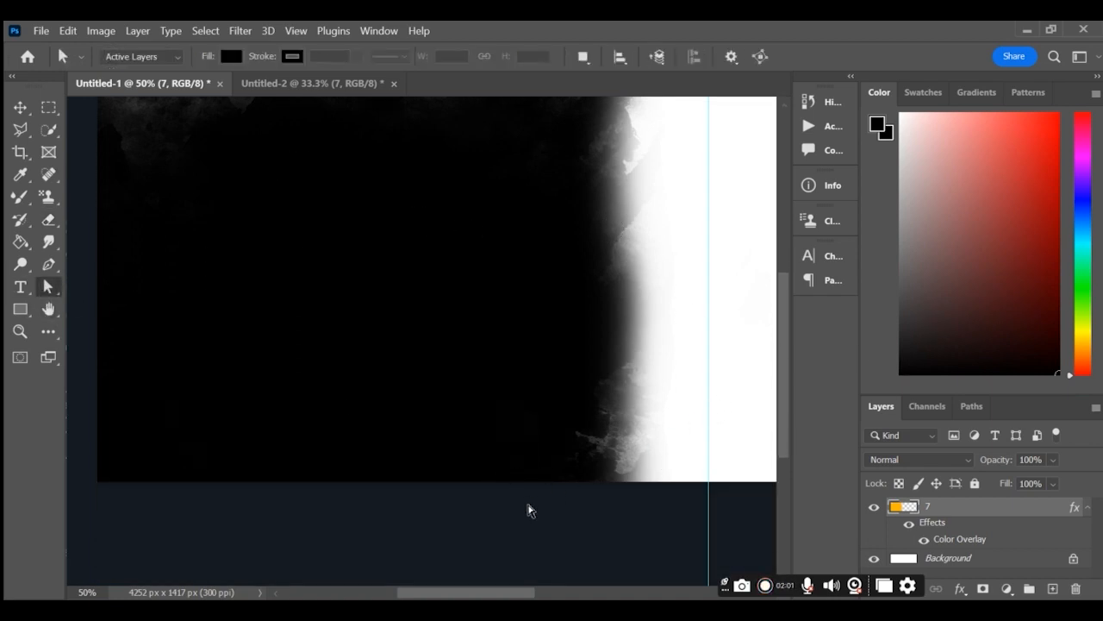
pyautogui.scroll(-10, 514, 505)
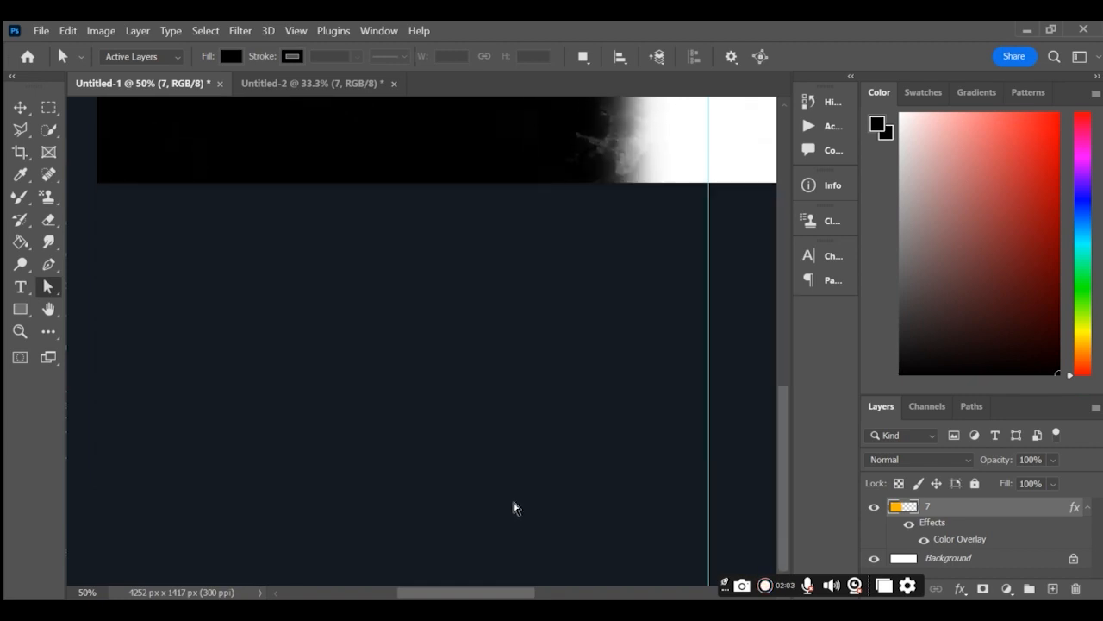
pyautogui.hotkey('ctrl', '+')
pyautogui.hotkey('ctrl', '-')
pyautogui.hotkey('ctrl', '-')
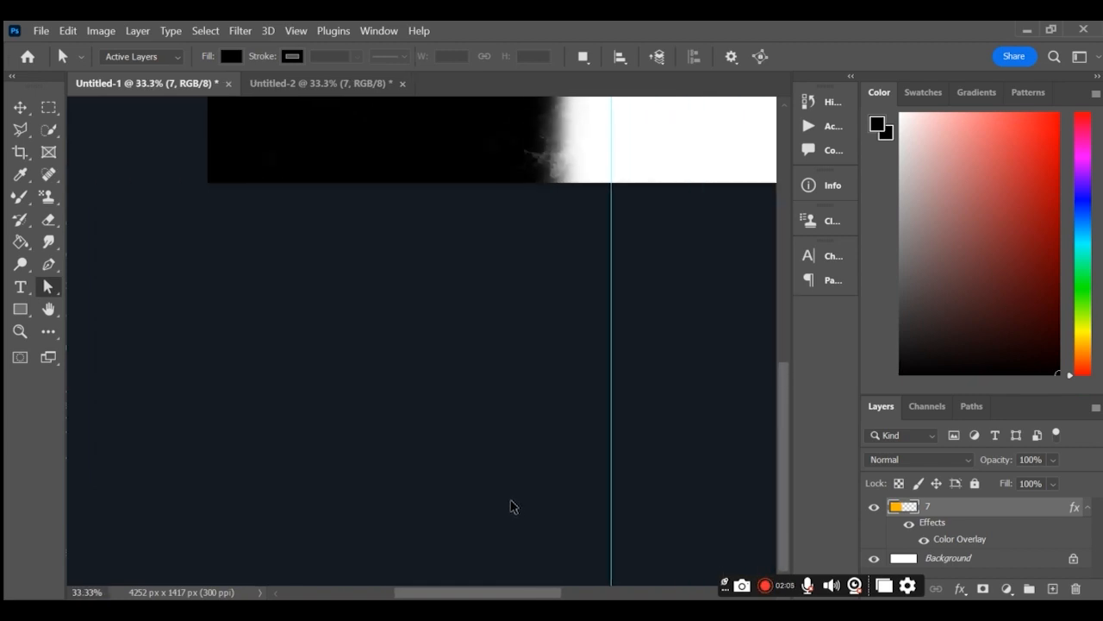
pyautogui.hotkey('ctrl', '-')
pyautogui.hotkey('ctrl', '-')
pyautogui.hotkey('ctrl', '-')
pyautogui.hotkey('ctrl', '-')
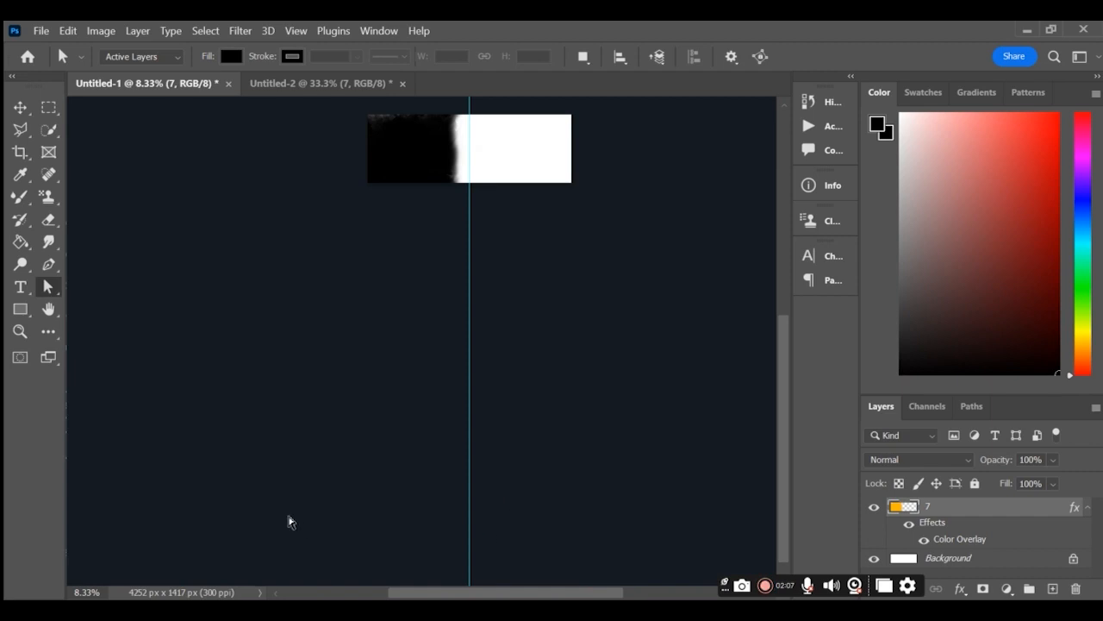
# Scale splash layer 7 to about 116% and shift it up and left over the canvas's left half
pyautogui.scroll(-1, 298, 526)
pyautogui.scroll(4, 298, 526)
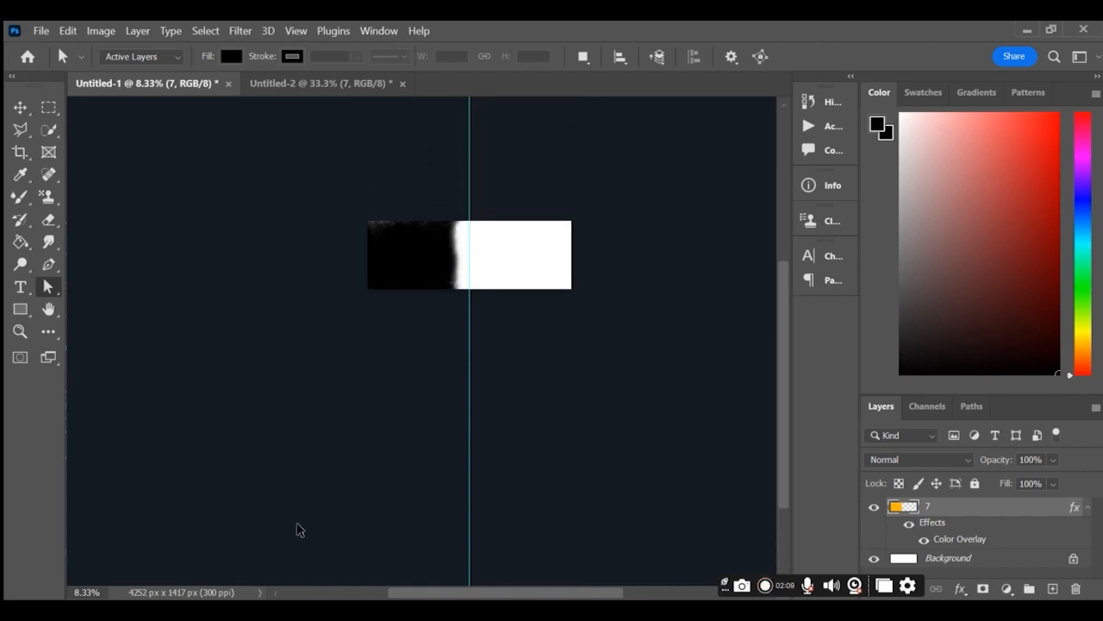
pyautogui.hotkey('ctrl', '+')
pyautogui.hotkey('ctrl', '+')
pyautogui.hotkey('ctrl', '+')
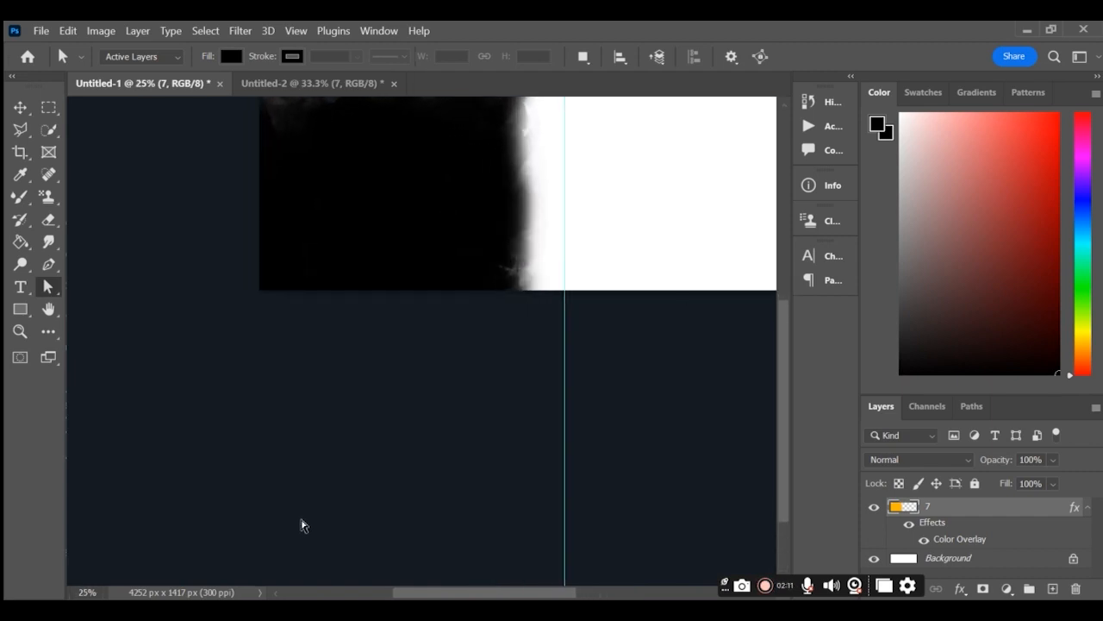
pyautogui.scroll(-2, 304, 530)
pyautogui.scroll(4, 308, 547)
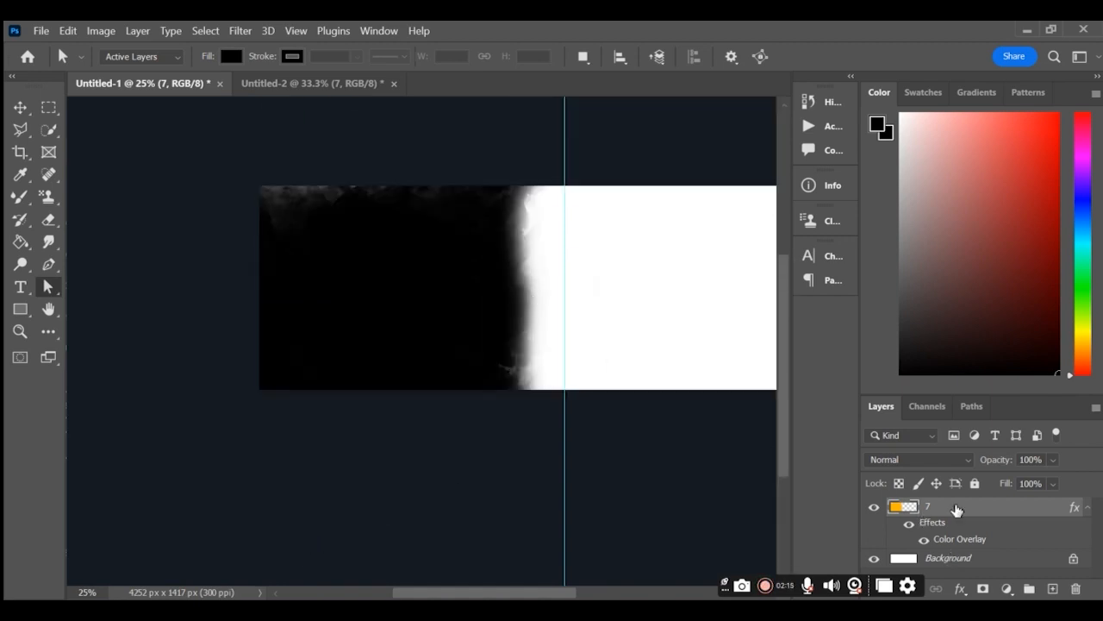
pyautogui.hotkey('ctrl', 't')
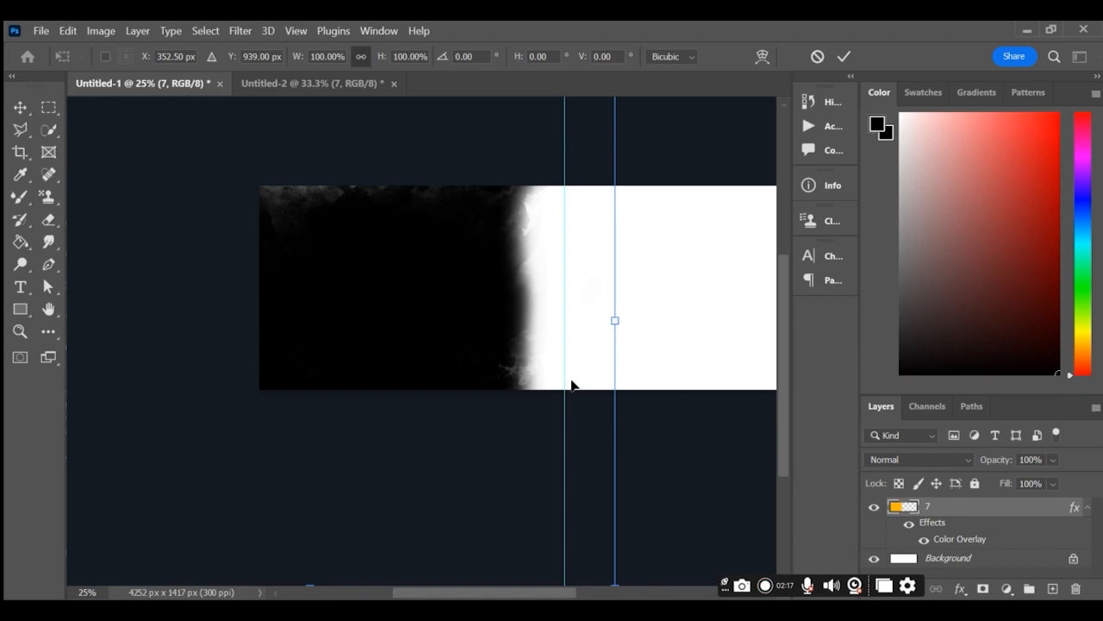
pyautogui.scroll(-4, 571, 385)
pyautogui.moveTo(311, 381); pyautogui.dragTo(308, 468)
pyautogui.scroll(2, 431, 423)
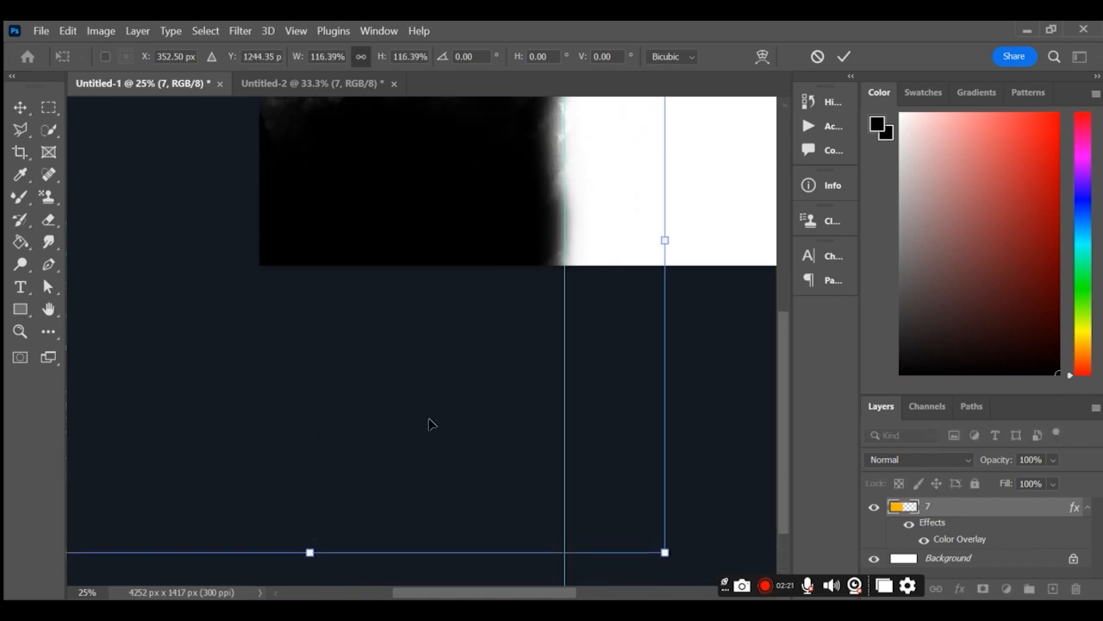
pyautogui.scroll(3, 431, 423)
pyautogui.moveTo(431, 368); pyautogui.dragTo(406, 315)
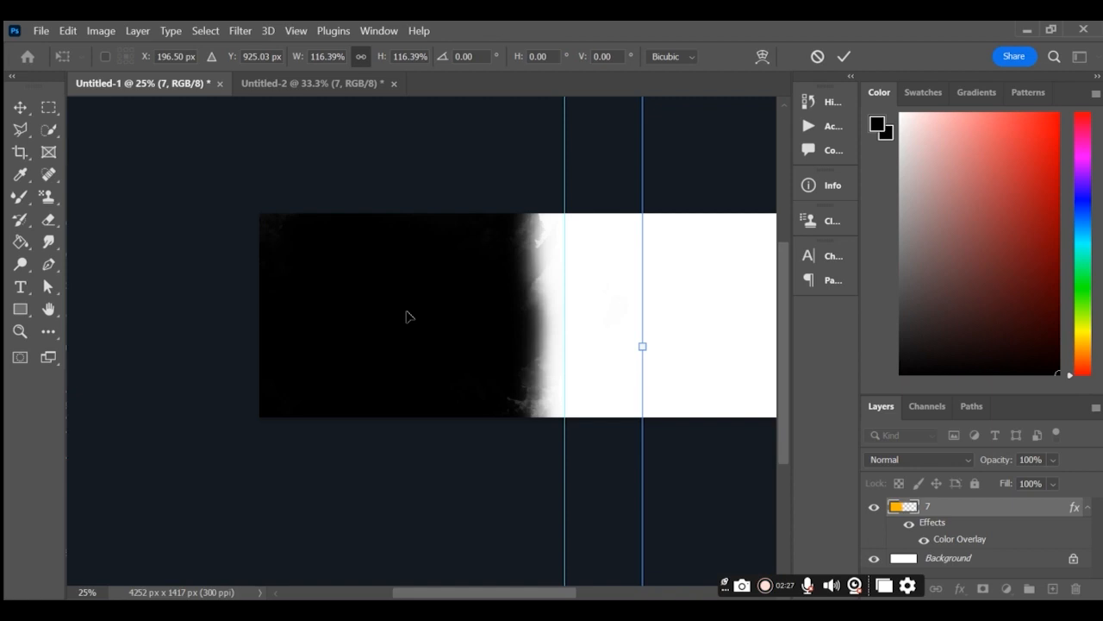
pyautogui.press('a')
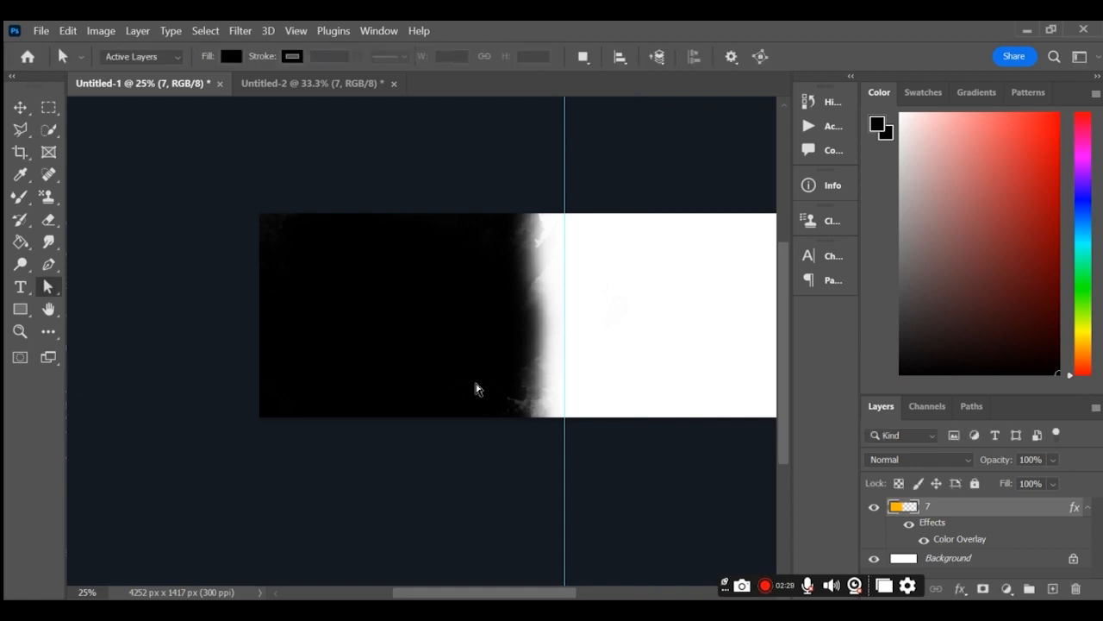
# Copy the upper-left couple photo from Untitled-2 onto the black splash area of the Untitled-1 album spread
pyautogui.hotkey('ctrl', '=')
pyautogui.hotkey('ctrl', '=')
pyautogui.hotkey('ctrl', '-')
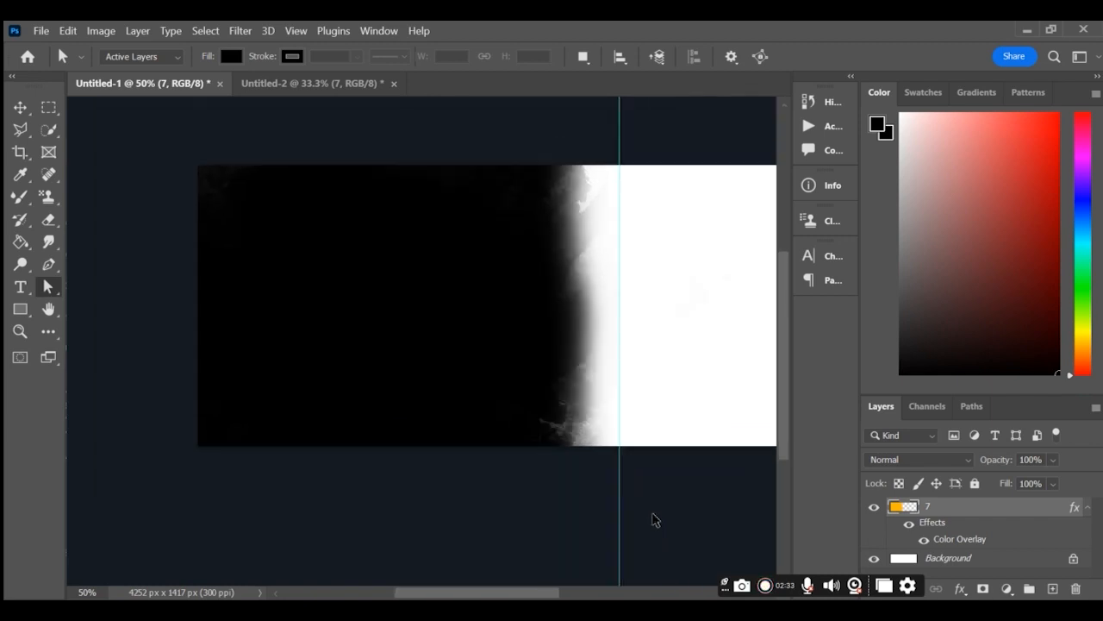
pyautogui.scroll(2, 591, 451)
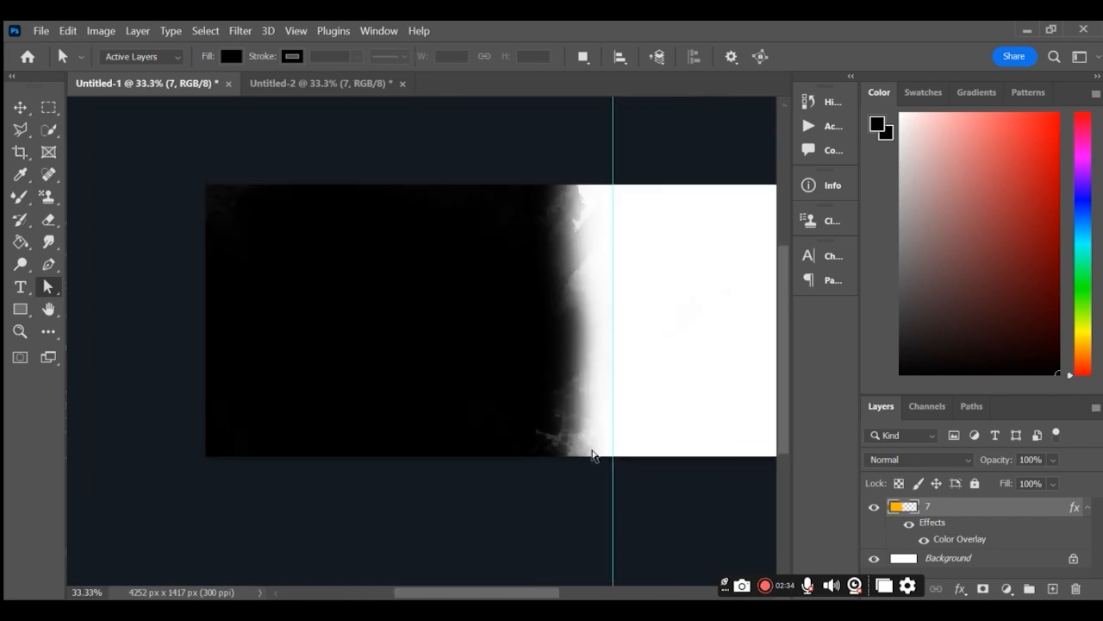
pyautogui.click(351, 82)
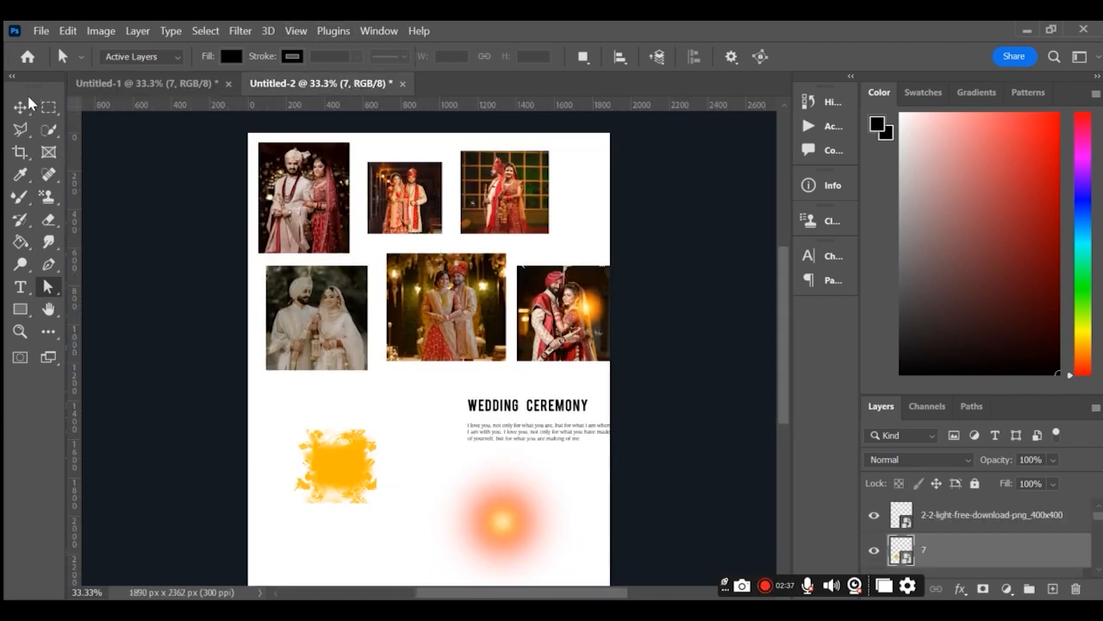
pyautogui.press('v')
pyautogui.click(306, 195)
pyautogui.moveTo(306, 195); pyautogui.dragTo(162, 381)
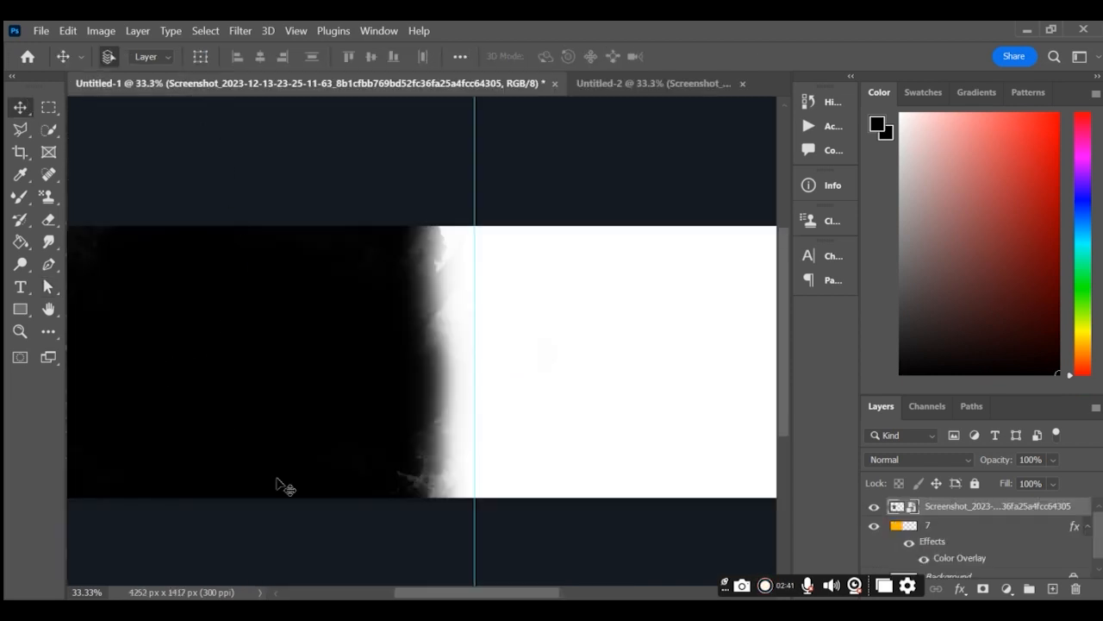
pyautogui.moveTo(409, 597); pyautogui.dragTo(391, 597)
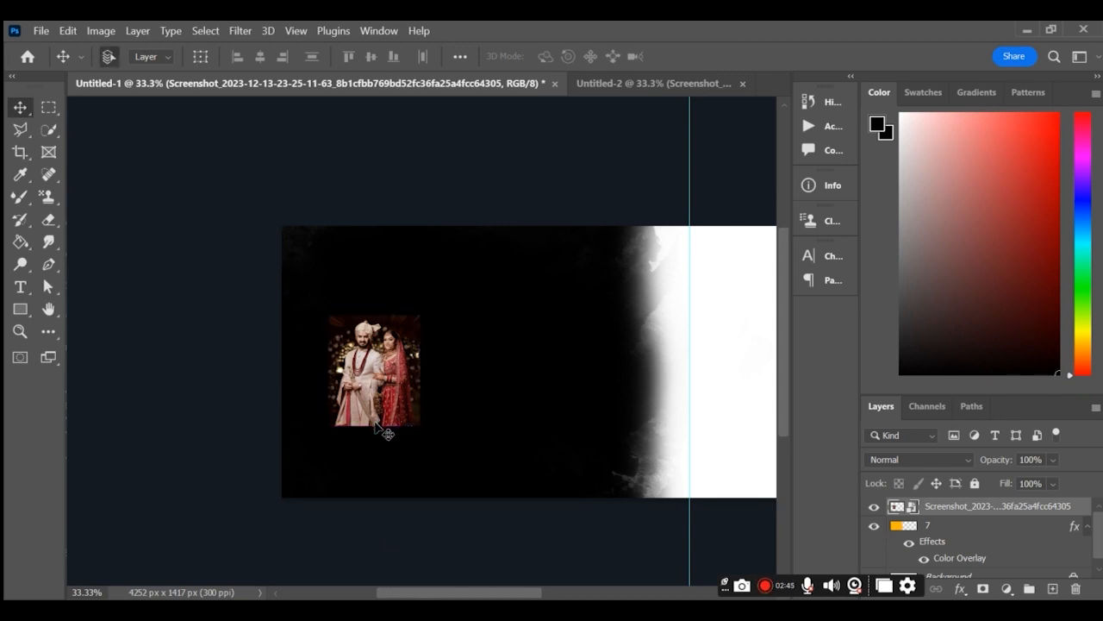
# Enlarge the couple photo to about 34% scale and place it near the canvas's left edge, vertically centred
pyautogui.hotkey('ctrl', 't')
pyautogui.moveTo(375, 423); pyautogui.dragTo(349, 551)
pyautogui.moveTo(378, 453); pyautogui.dragTo(395, 385)
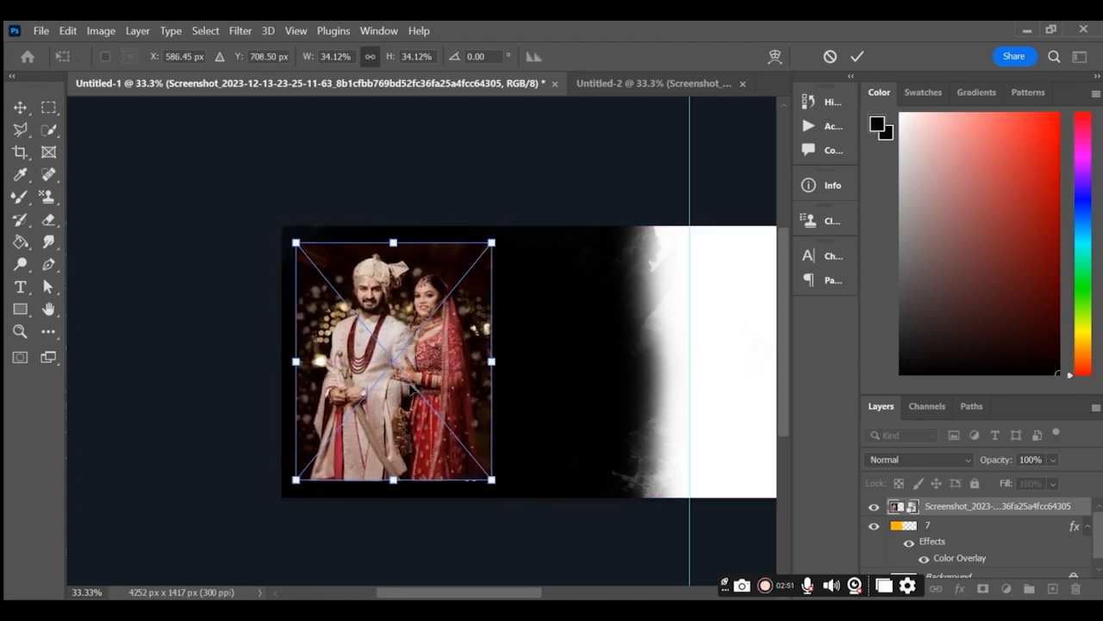
pyautogui.click(931, 522)
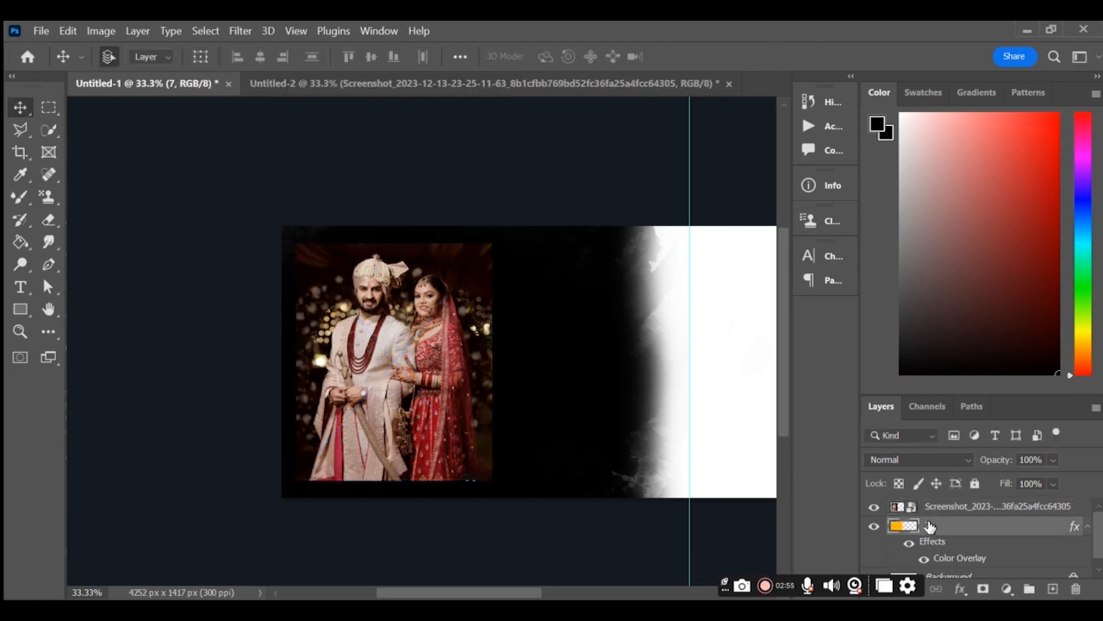
pyautogui.hotkey('ctrl', 't')
pyautogui.scroll(-2, 598, 497)
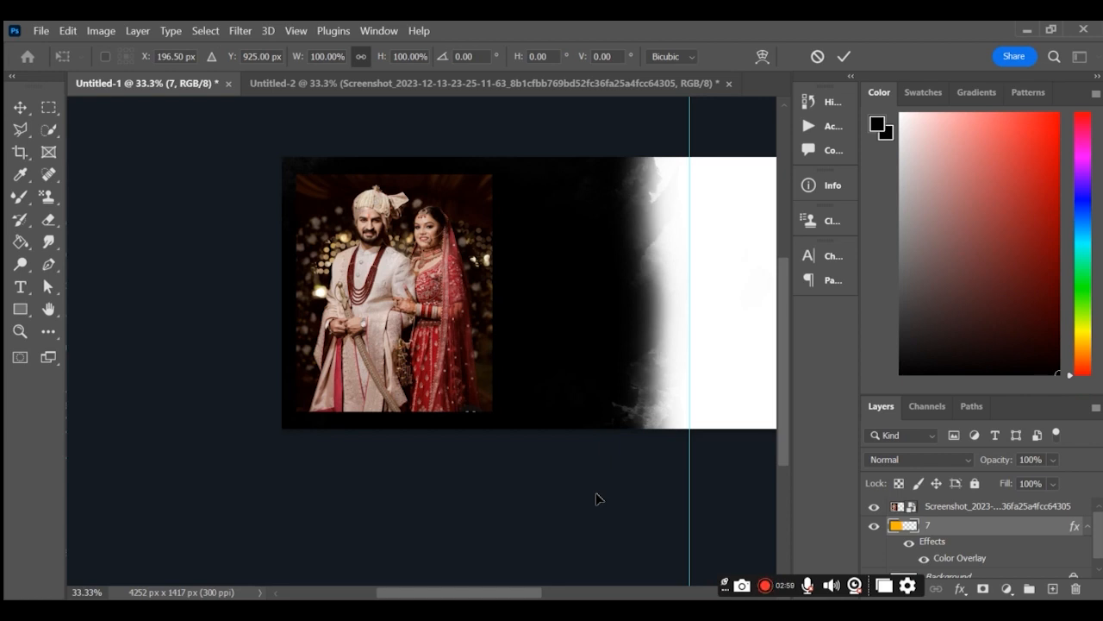
pyautogui.click(935, 508)
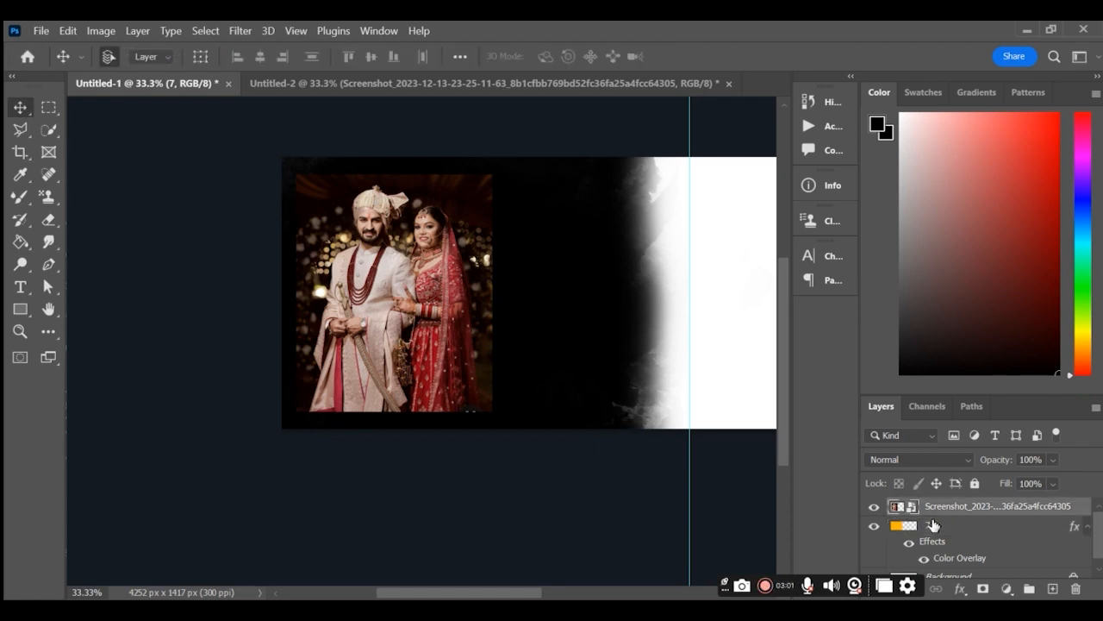
pyautogui.hotkey('ctrl', 't')
pyautogui.scroll(-5, 636, 465)
pyautogui.scroll(2, 632, 460)
# Scale splash layer 7 to about 112.5% and shift it upward so its soft edge reaches past the centre guide
pyautogui.click(959, 527)
pyautogui.hotkey('ctrl', 't')
pyautogui.scroll(-4, 655, 479)
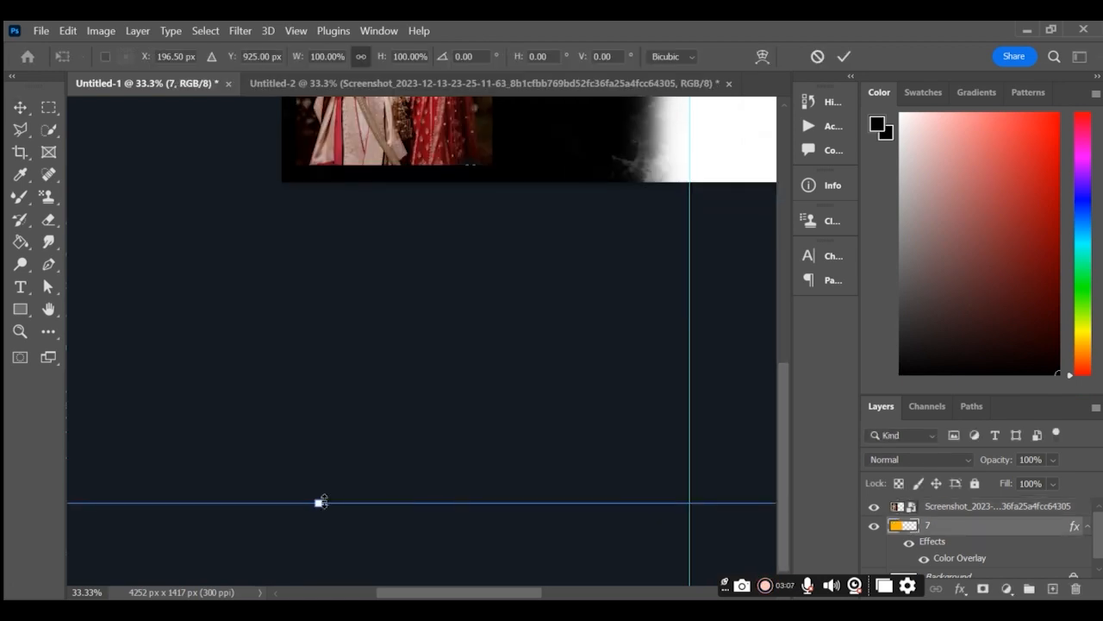
pyautogui.moveTo(317, 501); pyautogui.dragTo(315, 581)
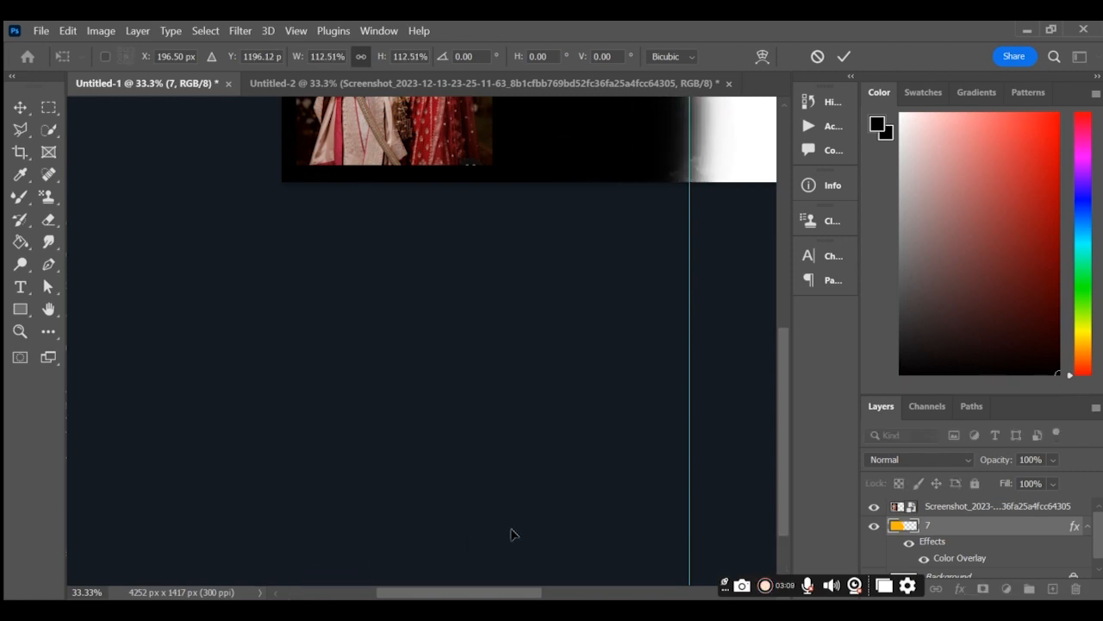
pyautogui.scroll(3, 511, 532)
pyautogui.scroll(2, 511, 534)
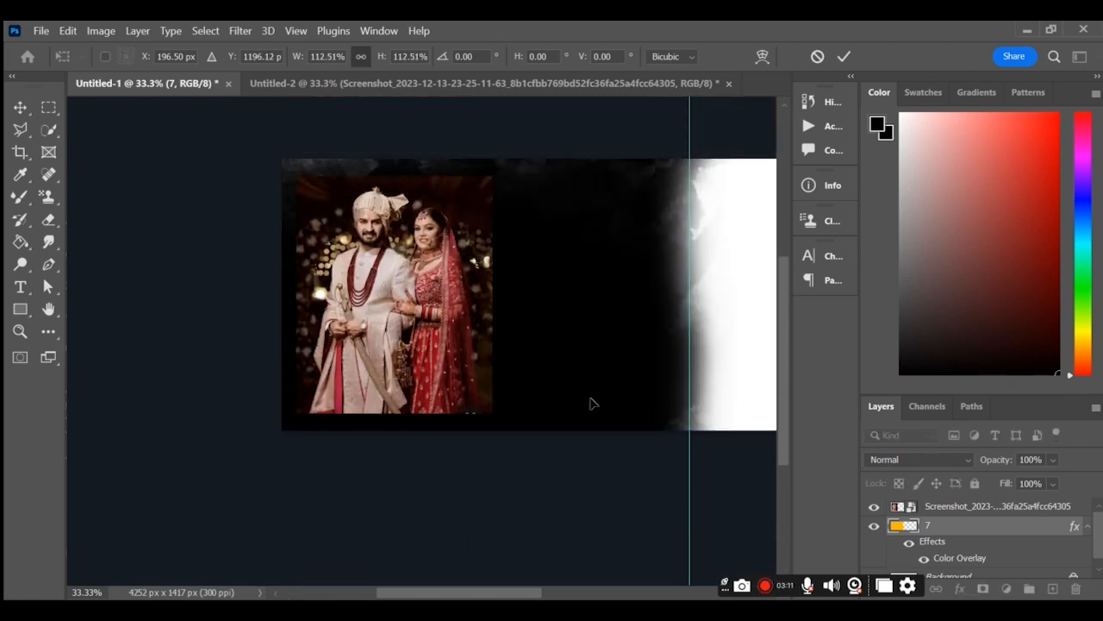
pyautogui.moveTo(585, 358); pyautogui.dragTo(582, 308)
pyautogui.press('Return')
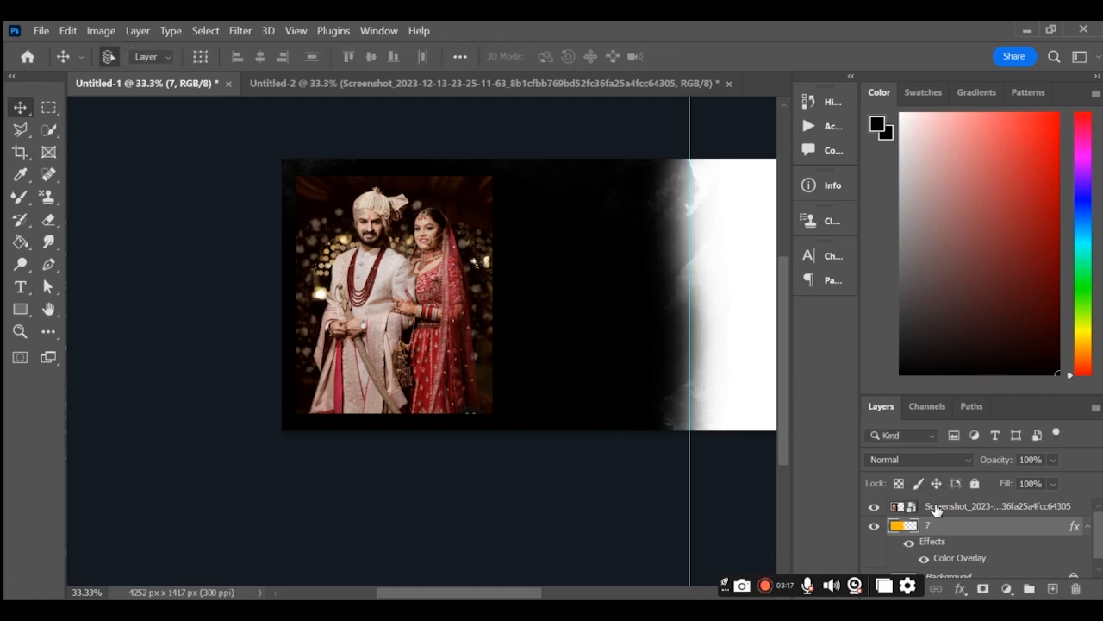
# Add a layer mask to the couple photo and invert it to black to hide the photo
pyautogui.click(936, 506)
pyautogui.click(980, 591)
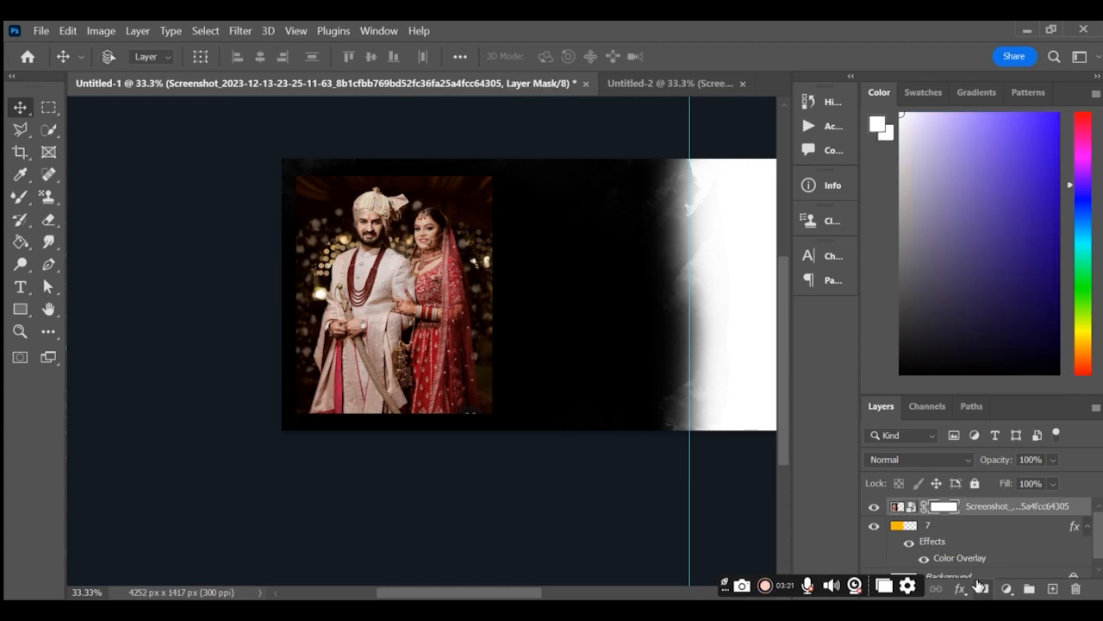
pyautogui.hotkey('ctrl', 'i')
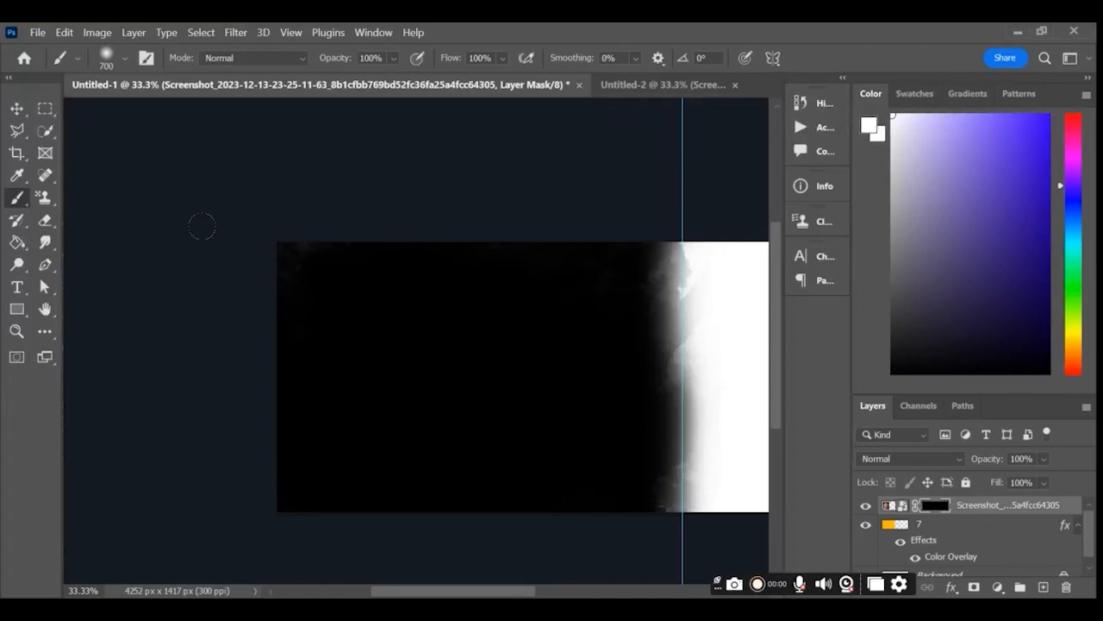
# Paint white on the photo's mask with the soft 700 px brush to reveal the couple's faces and upper bodies
pyautogui.click(348, 303)
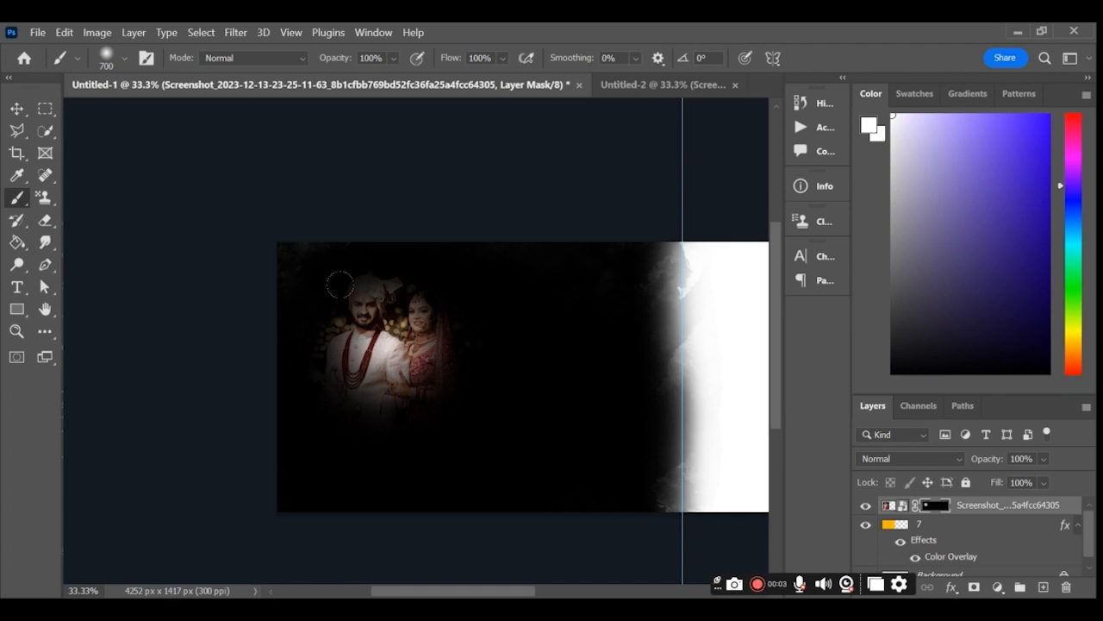
pyautogui.click(339, 285)
pyautogui.click(338, 293)
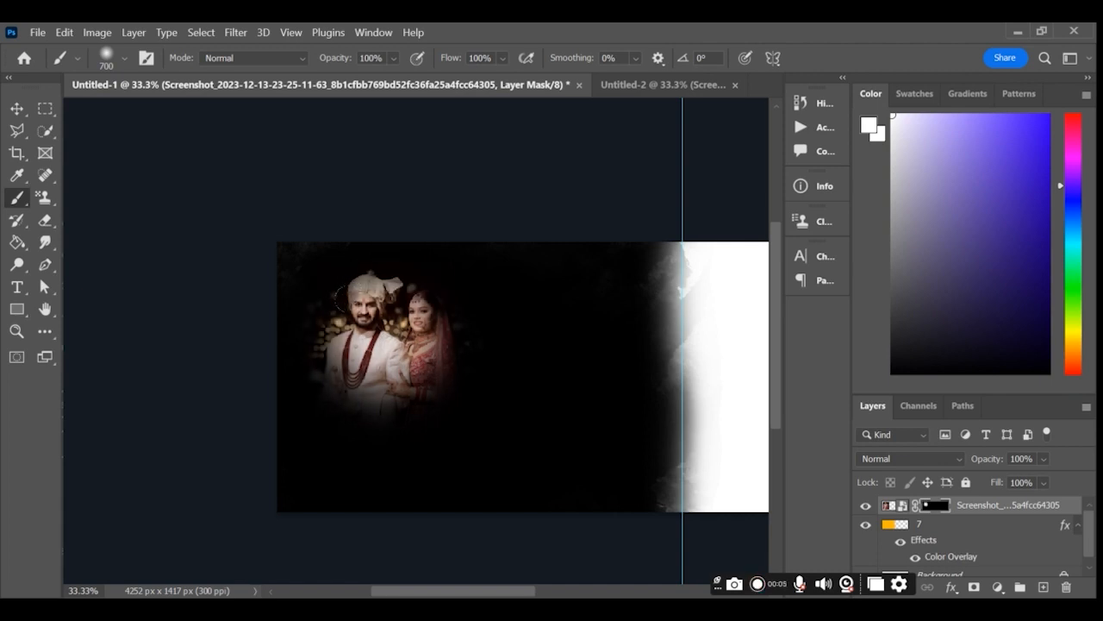
pyautogui.click(384, 369)
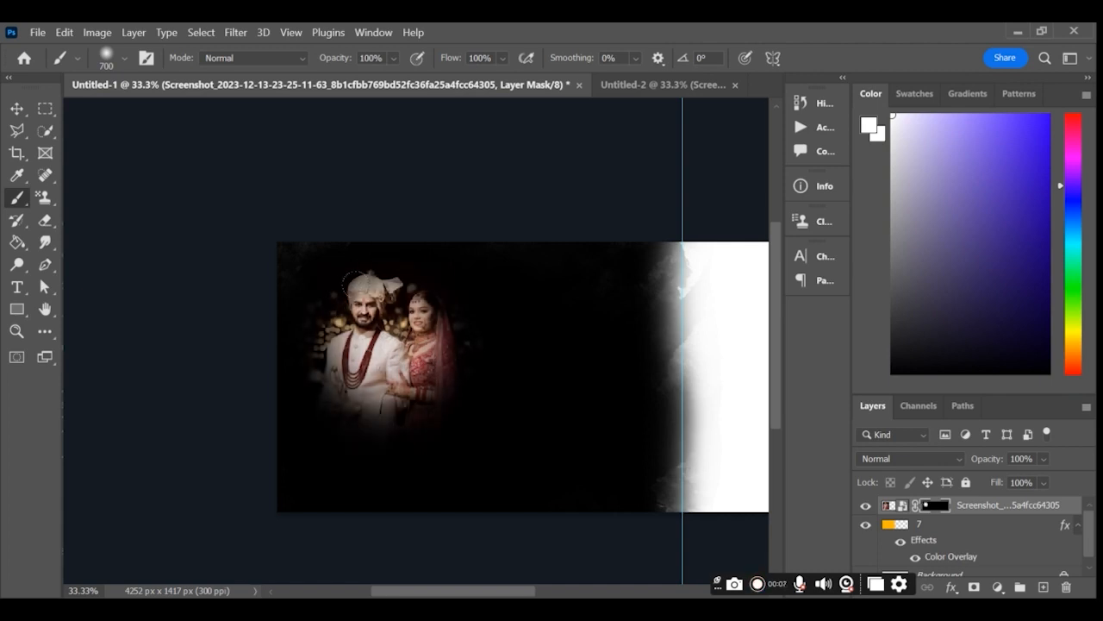
pyautogui.click(353, 282)
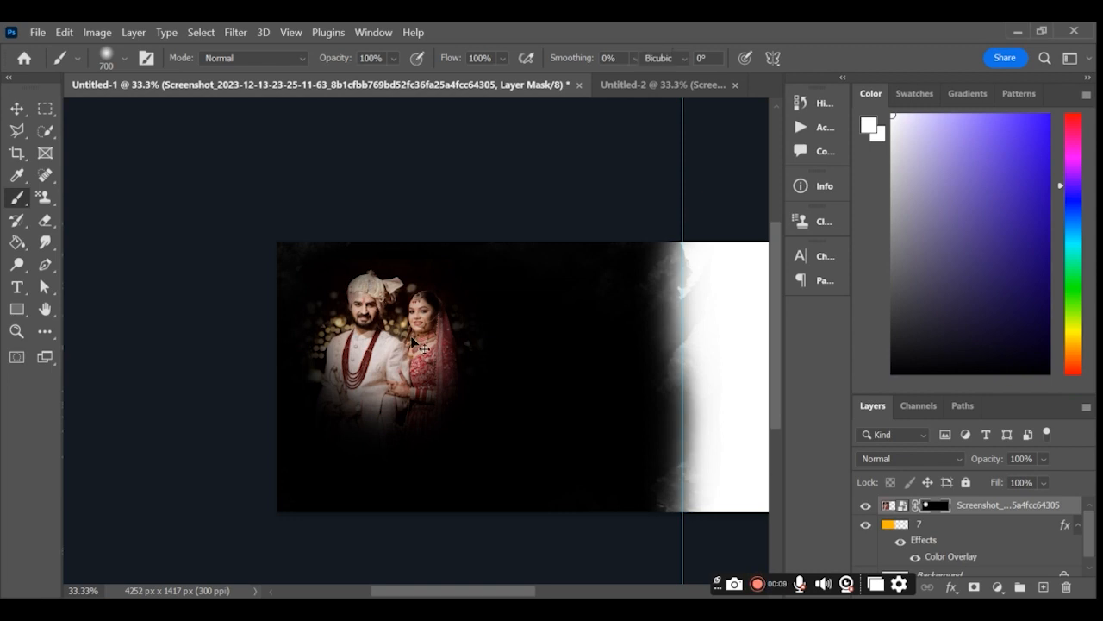
# Scale the masked couple photo to about 135% and move it slightly up and right within the black area
pyautogui.hotkey('ctrl', 't')
pyautogui.moveTo(388, 493); pyautogui.dragTo(388, 576)
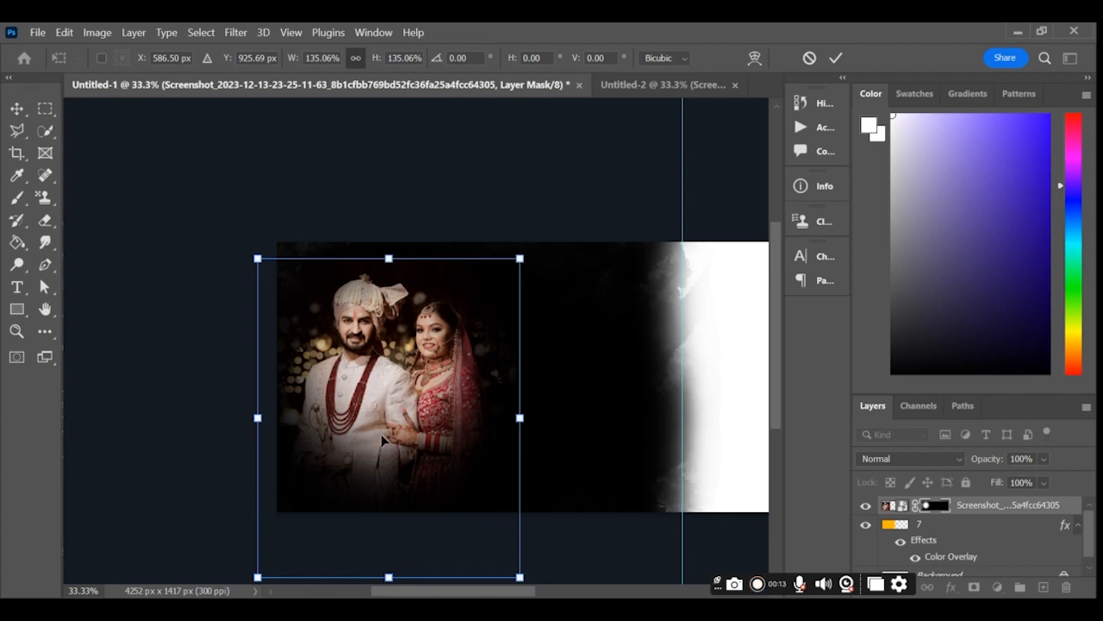
pyautogui.moveTo(383, 437); pyautogui.dragTo(392, 433)
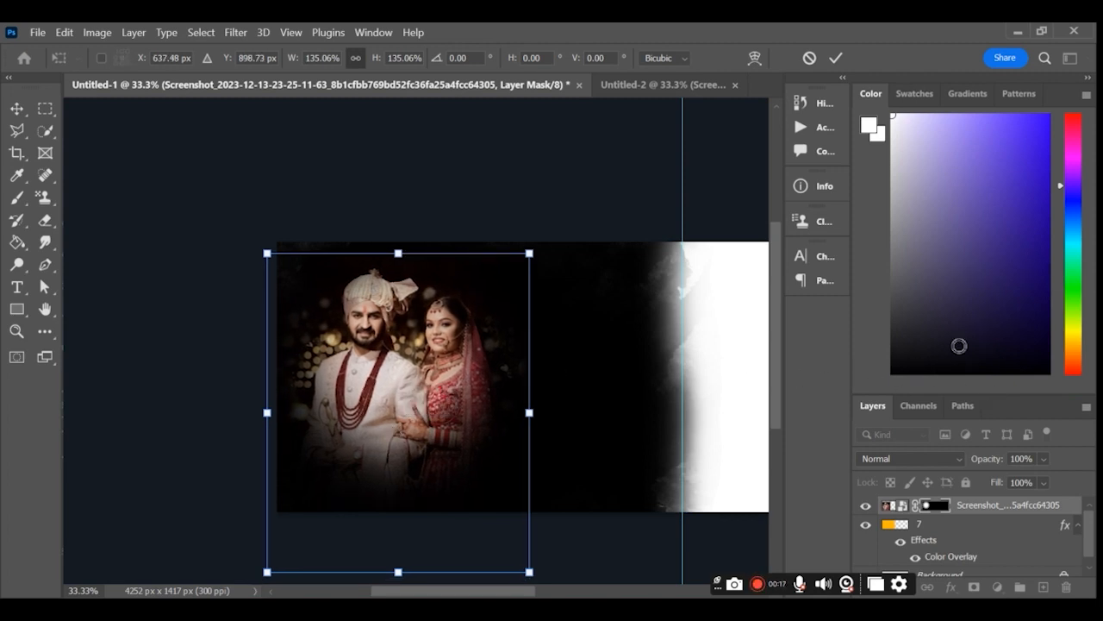
pyautogui.press('Return')
# Paint black on the photo's mask along its left side to fade that edge into the background
pyautogui.press('b')
pyautogui.click(949, 372)
pyautogui.moveTo(209, 360)
pyautogui.mouseDown()
pyautogui.moveTo(232, 325)
pyautogui.moveTo(237, 420)
pyautogui.moveTo(266, 473)
pyautogui.mouseUp()
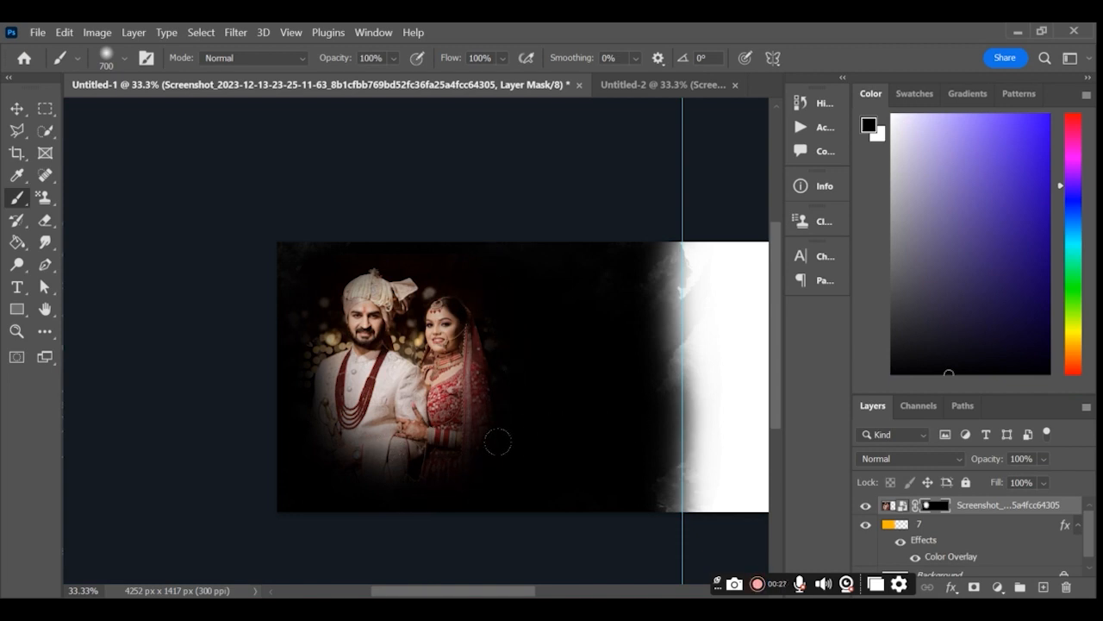
# Copy the orange light glow from Untitled-2 onto the black area beside the couple in Untitled-1
pyautogui.click(613, 87)
pyautogui.click(473, 528)
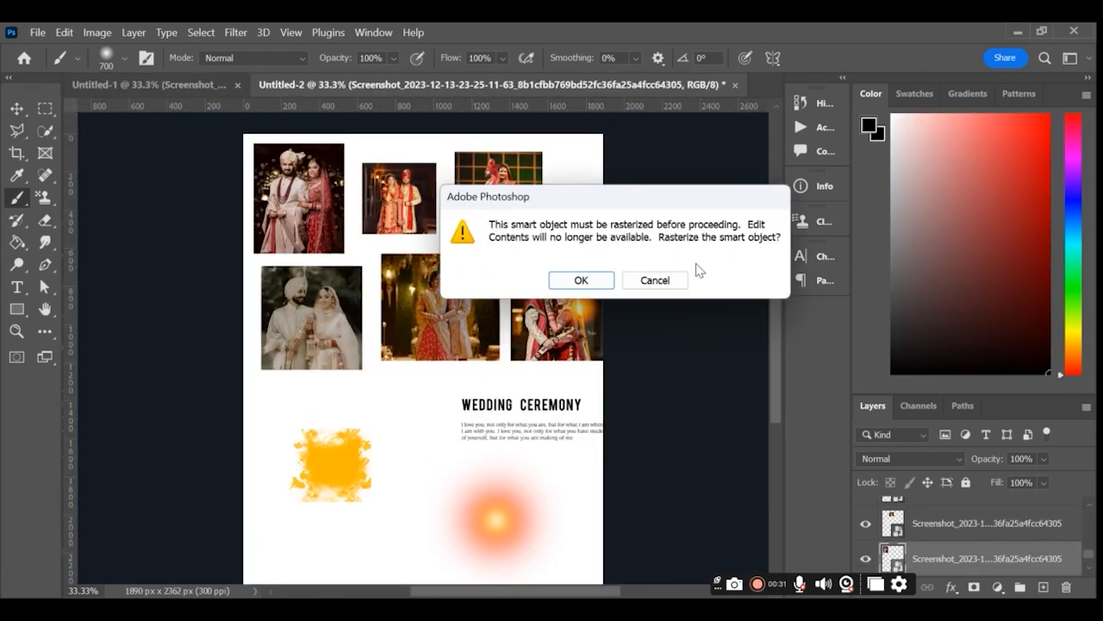
pyautogui.click(661, 281)
pyautogui.click(17, 109)
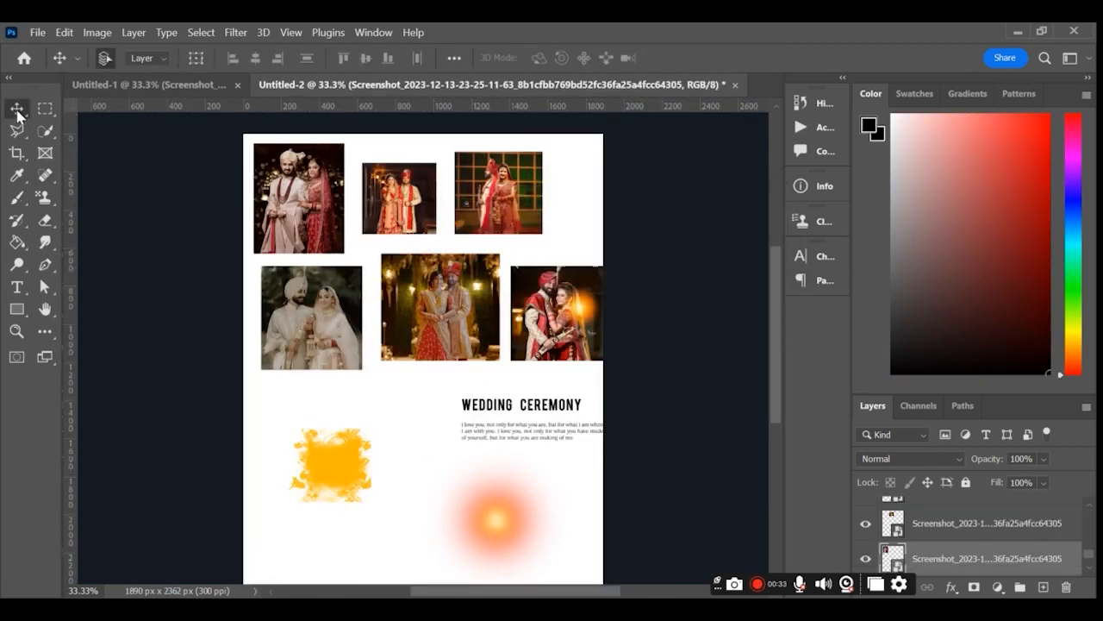
pyautogui.moveTo(435, 457); pyautogui.dragTo(350, 336)
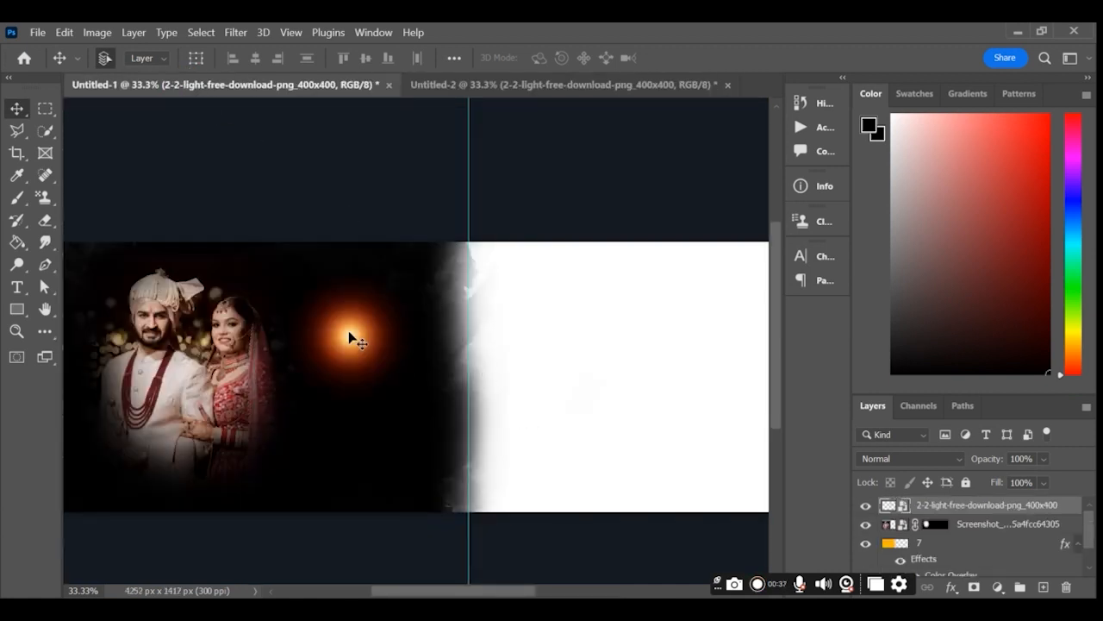
# Scale the orange light glow to about 108% and centre it vertically in the black area beside the couple
pyautogui.hotkey('ctrl', 't')
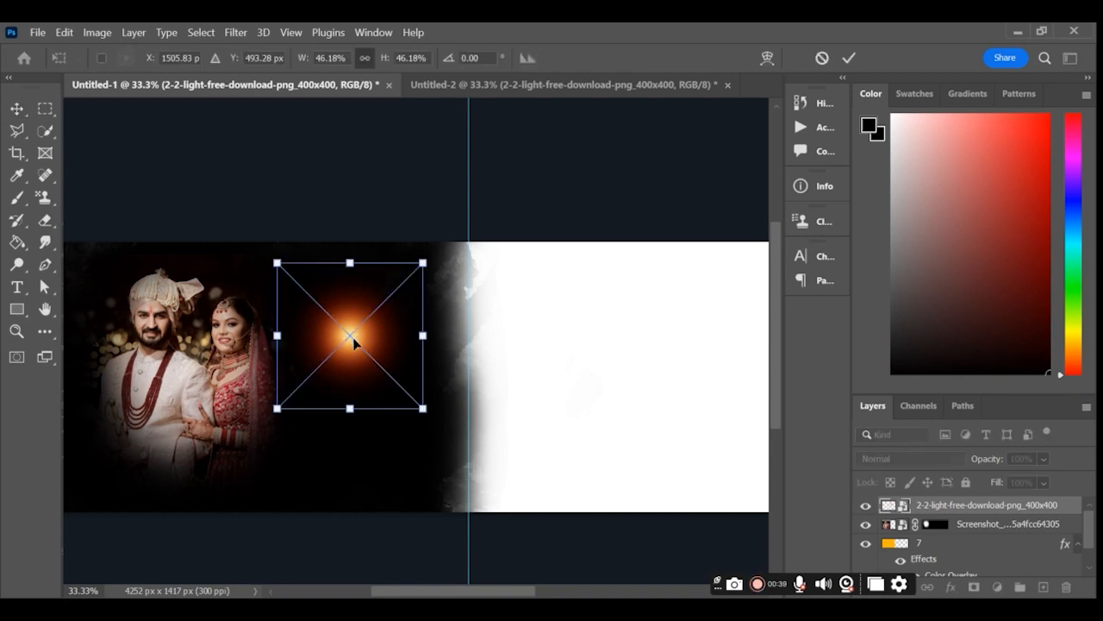
pyautogui.moveTo(421, 409); pyautogui.dragTo(454, 444)
pyautogui.moveTo(412, 381); pyautogui.dragTo(406, 373)
pyautogui.moveTo(450, 342); pyautogui.dragTo(556, 346)
pyautogui.moveTo(428, 357); pyautogui.dragTo(377, 371)
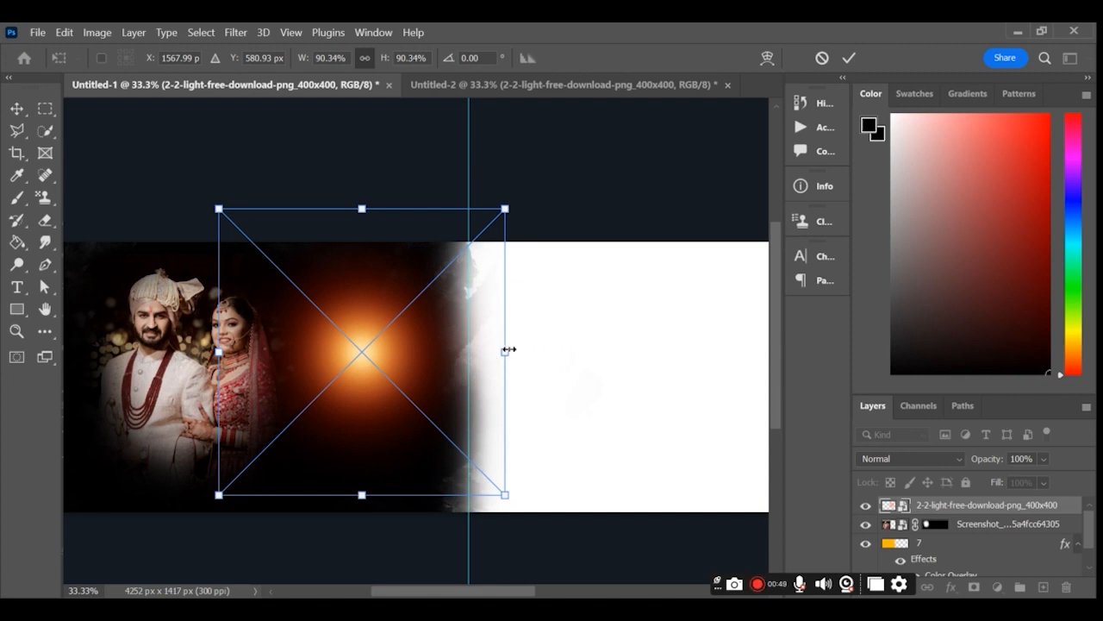
pyautogui.moveTo(505, 347); pyautogui.dragTo(561, 349)
pyautogui.moveTo(439, 350); pyautogui.dragTo(403, 374)
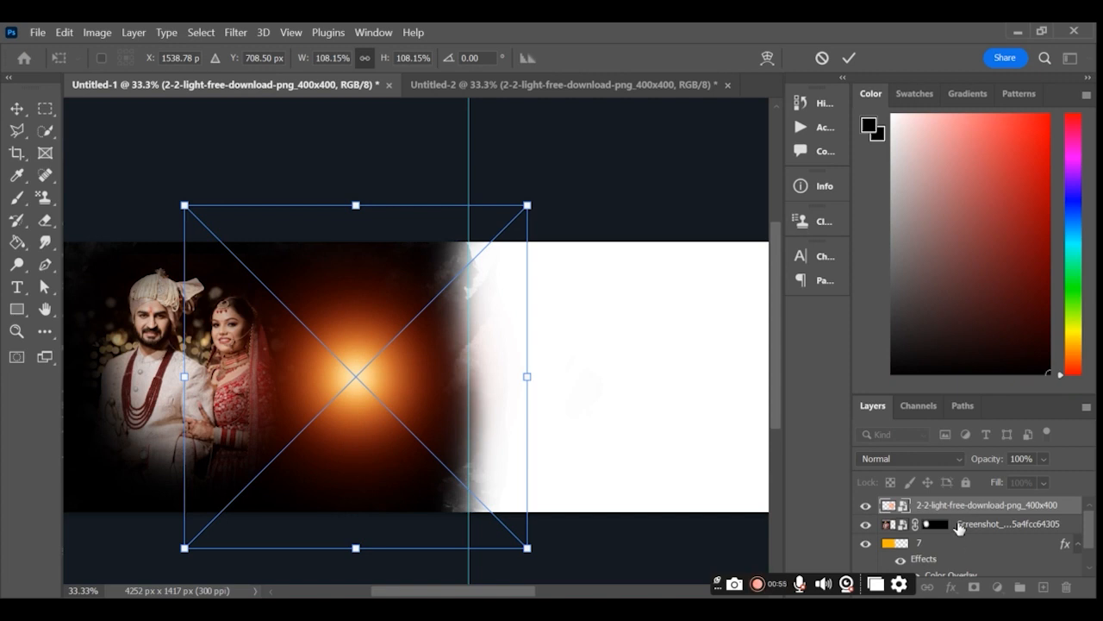
pyautogui.rightClick(964, 508)
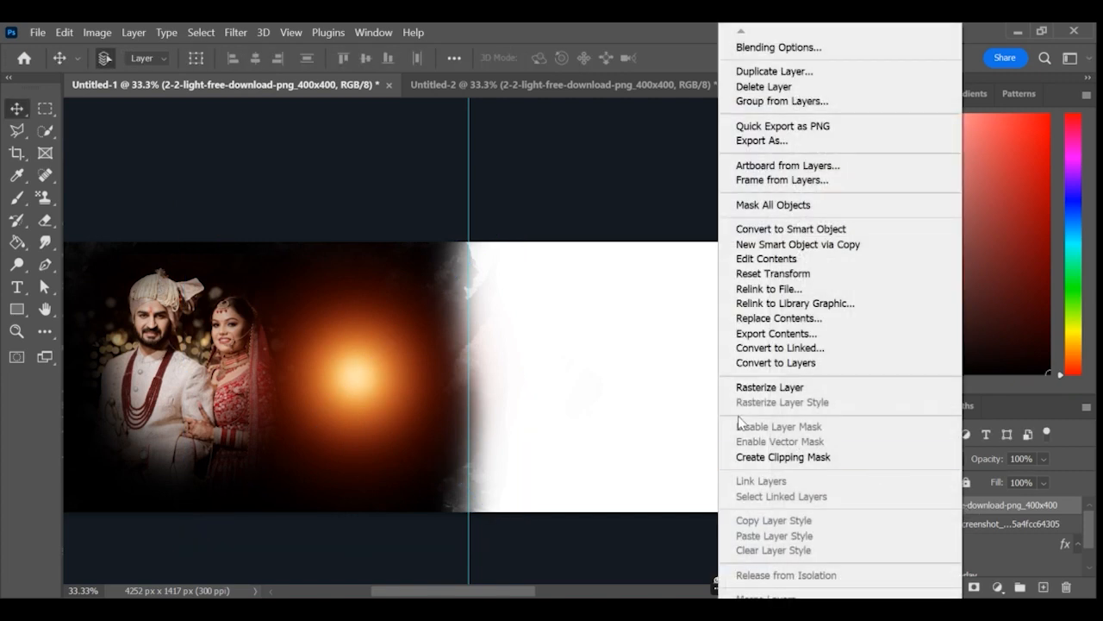
pyautogui.click(780, 458)
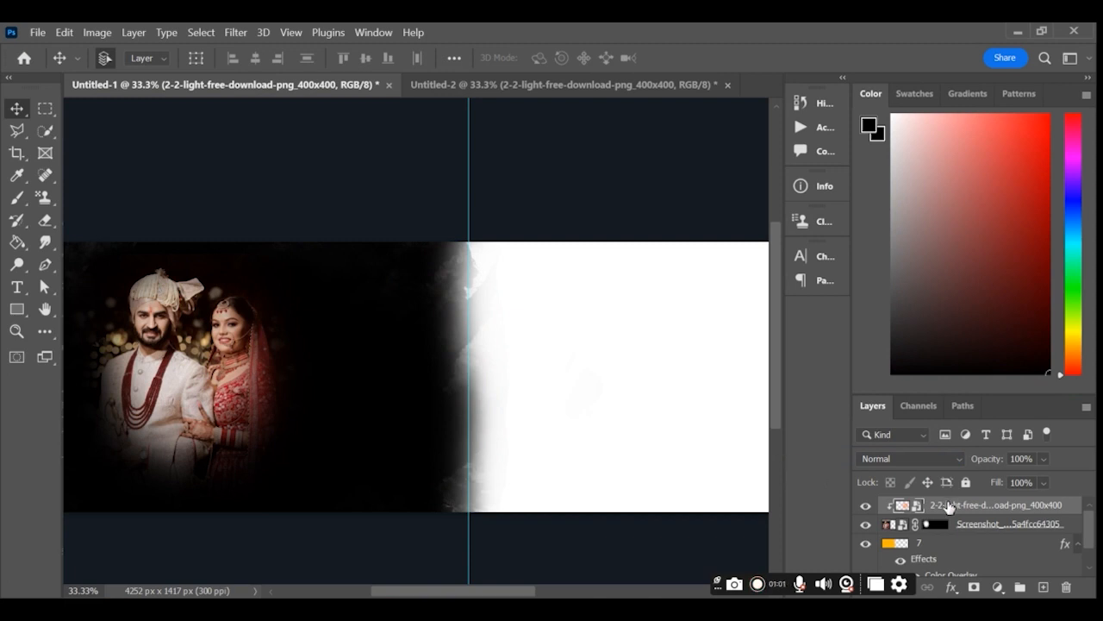
pyautogui.rightClick(948, 507)
pyautogui.click(805, 458)
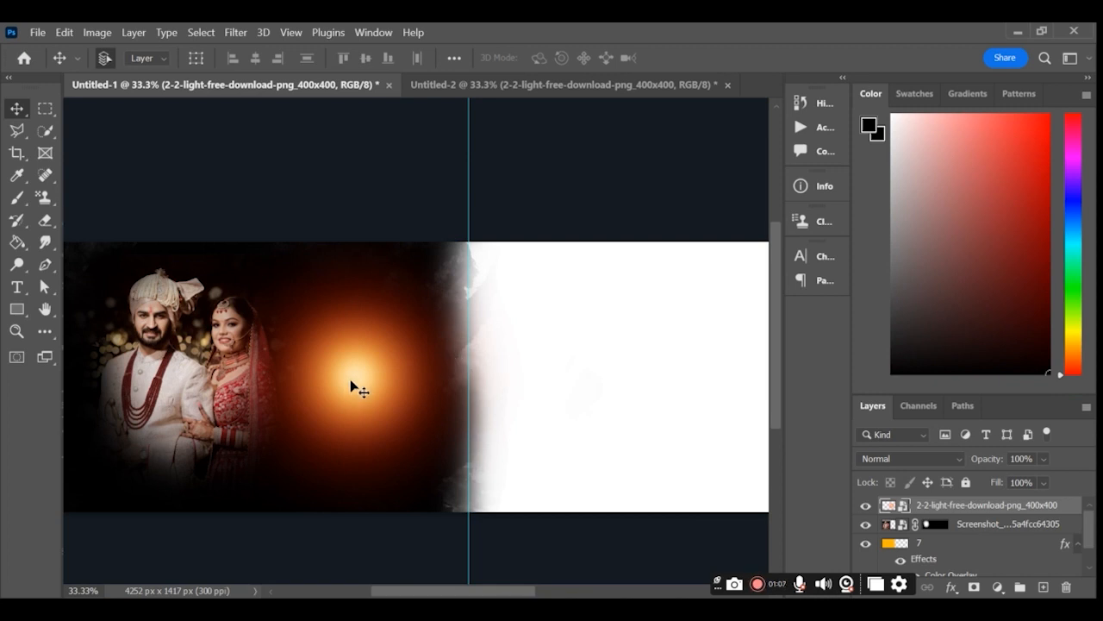
# Lock the glow layer and draw a black rectangle about 463 × 481 px over the glow's upper part
pyautogui.click(967, 483)
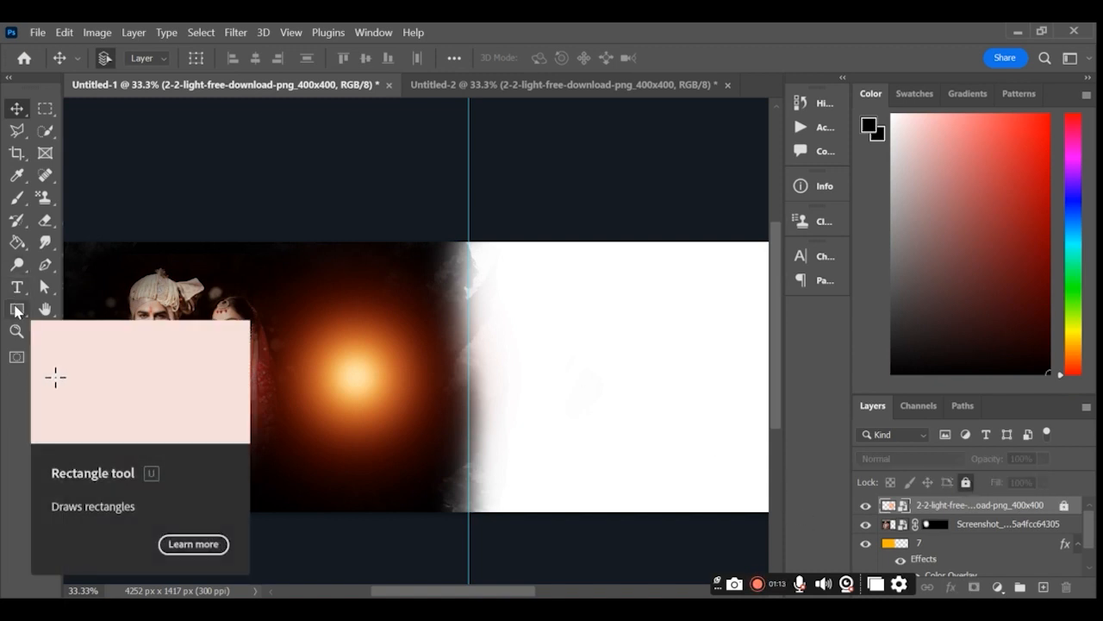
pyautogui.click(16, 309)
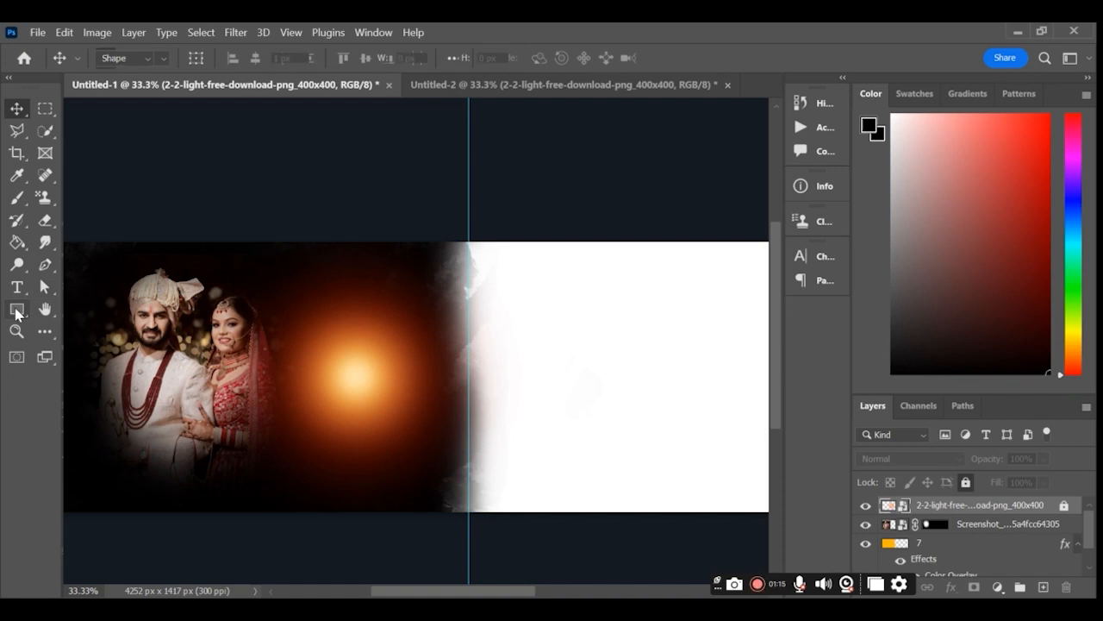
pyautogui.moveTo(296, 297); pyautogui.dragTo(380, 387)
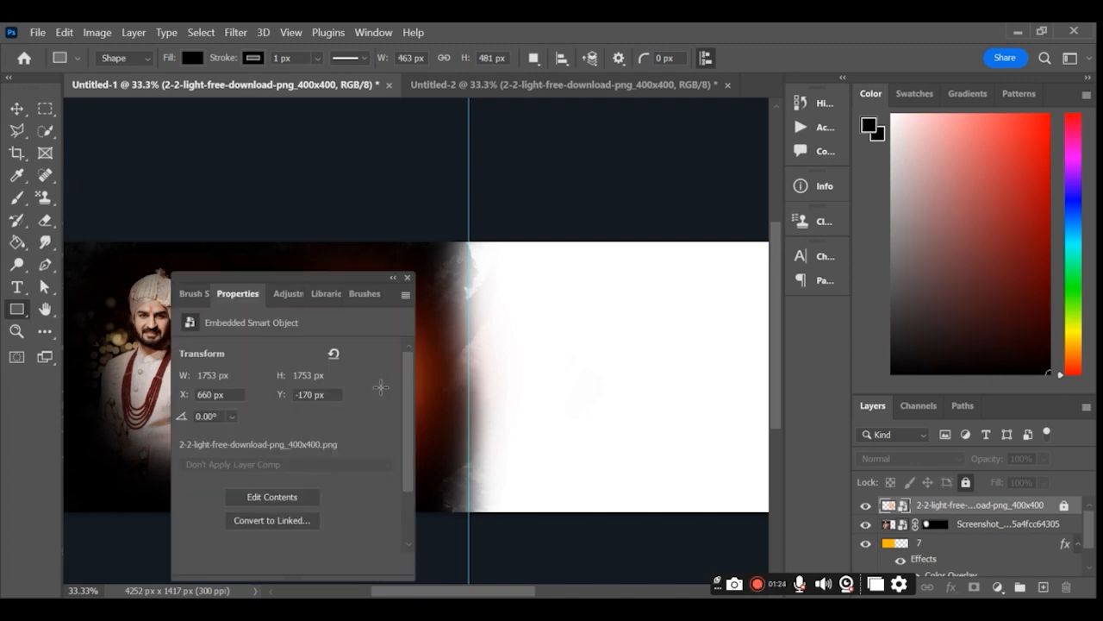
pyautogui.click(406, 278)
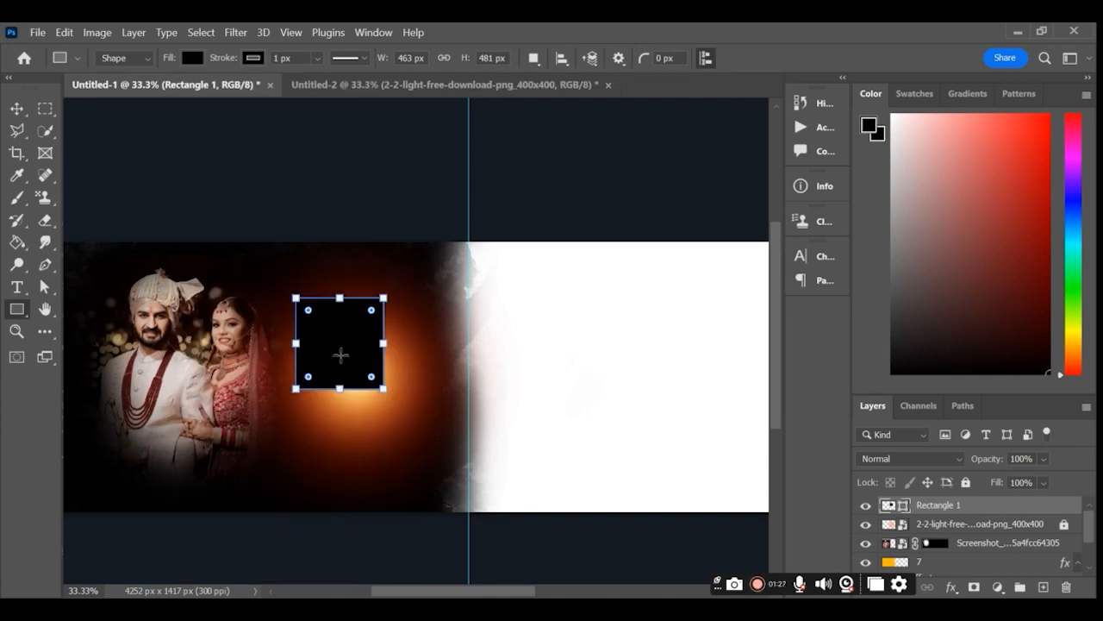
# Draw a smaller black rectangle about 348 × 334 px across the vertical guide, right of the large rectangle
pyautogui.moveTo(412, 355); pyautogui.dragTo(477, 418)
pyautogui.click(408, 277)
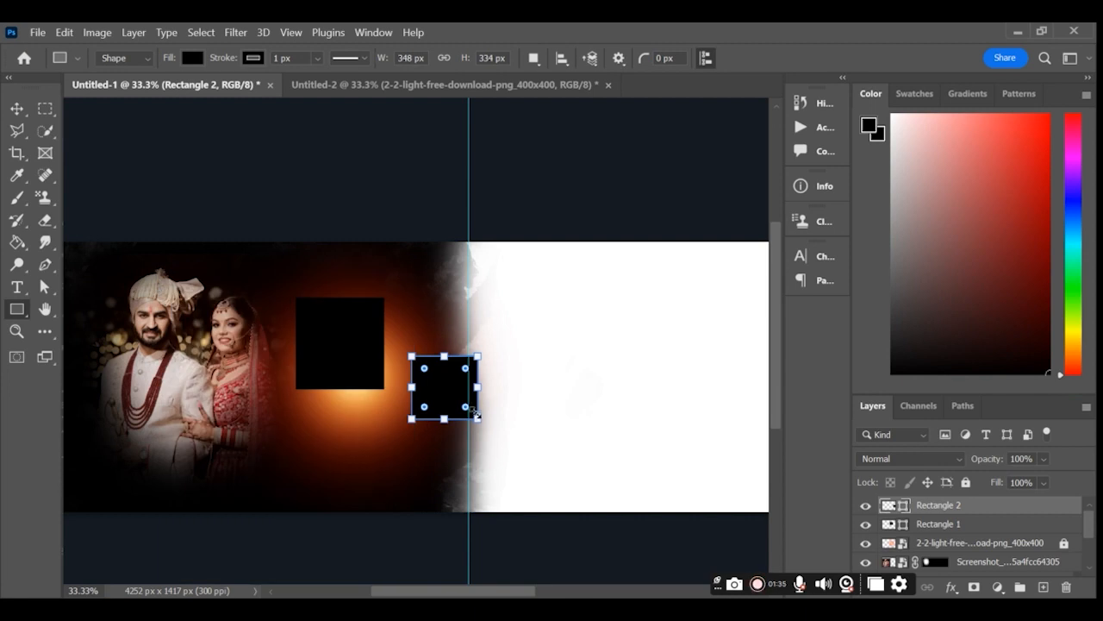
pyautogui.click(478, 420)
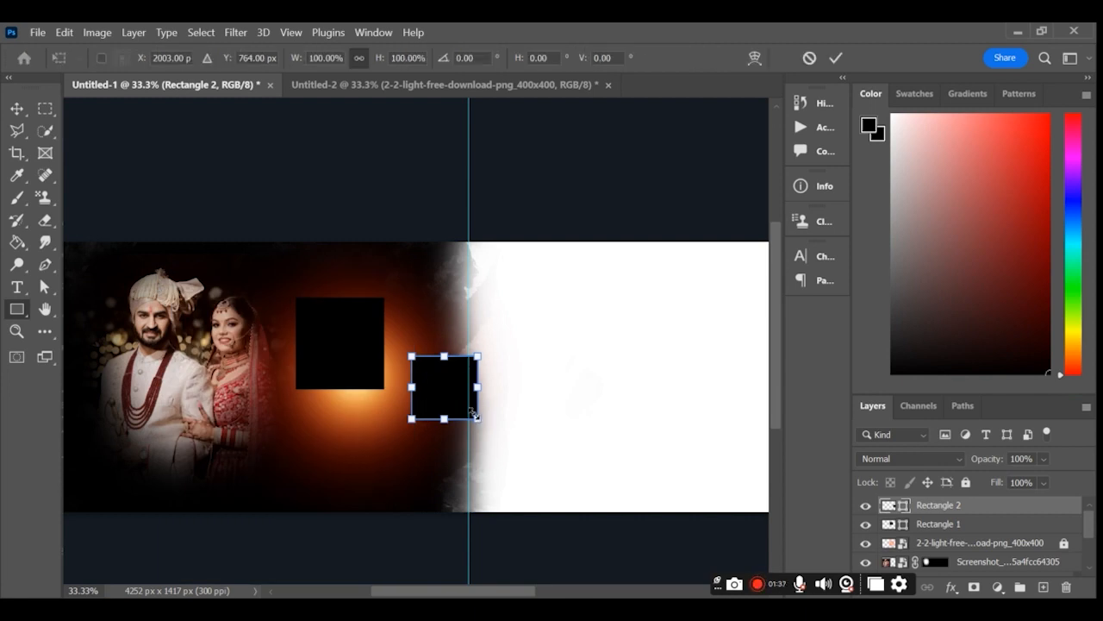
# Duplicate the smaller rectangle, scale the copy to about 86% and place it just below the large rectangle's right part
pyautogui.click(1007, 505)
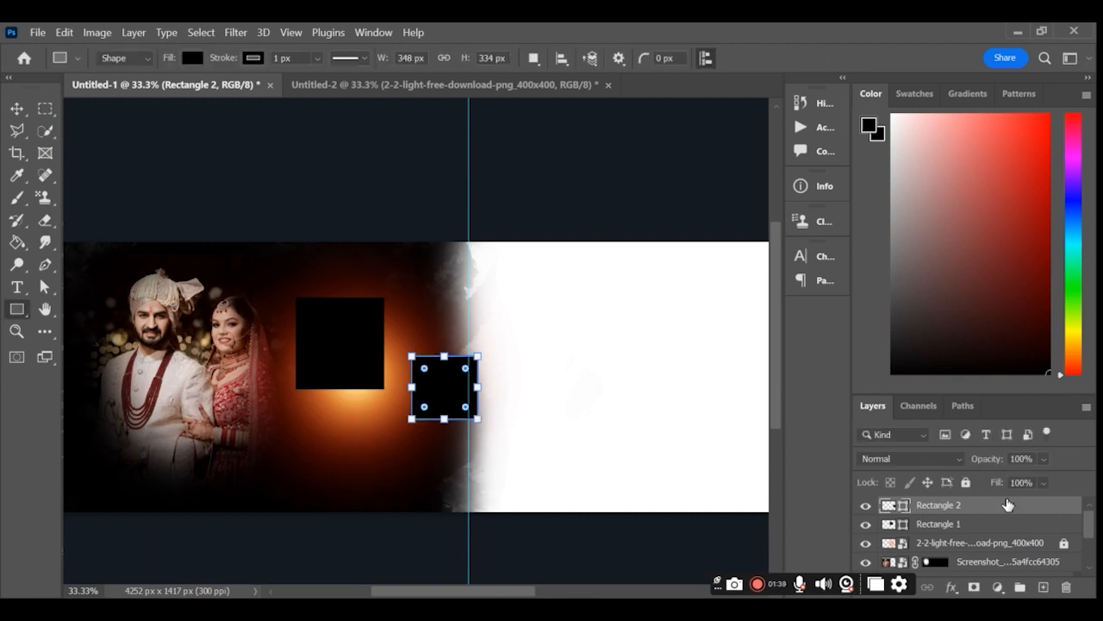
pyautogui.hotkey('ctrl', 'j')
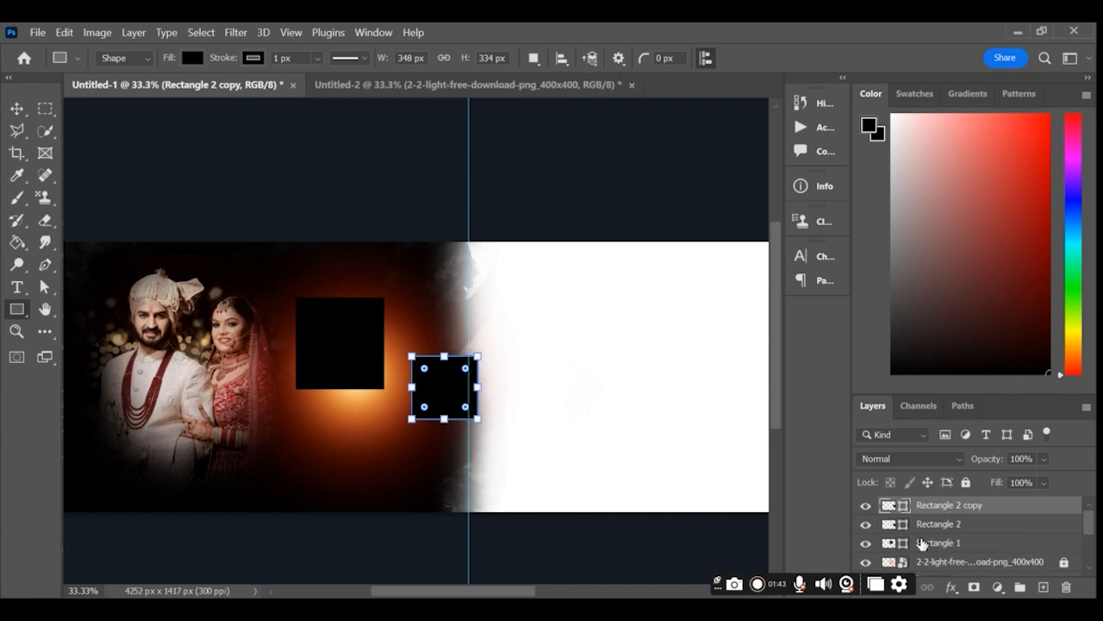
pyautogui.hotkey('ctrl', 't')
pyautogui.moveTo(456, 393); pyautogui.dragTo(374, 428)
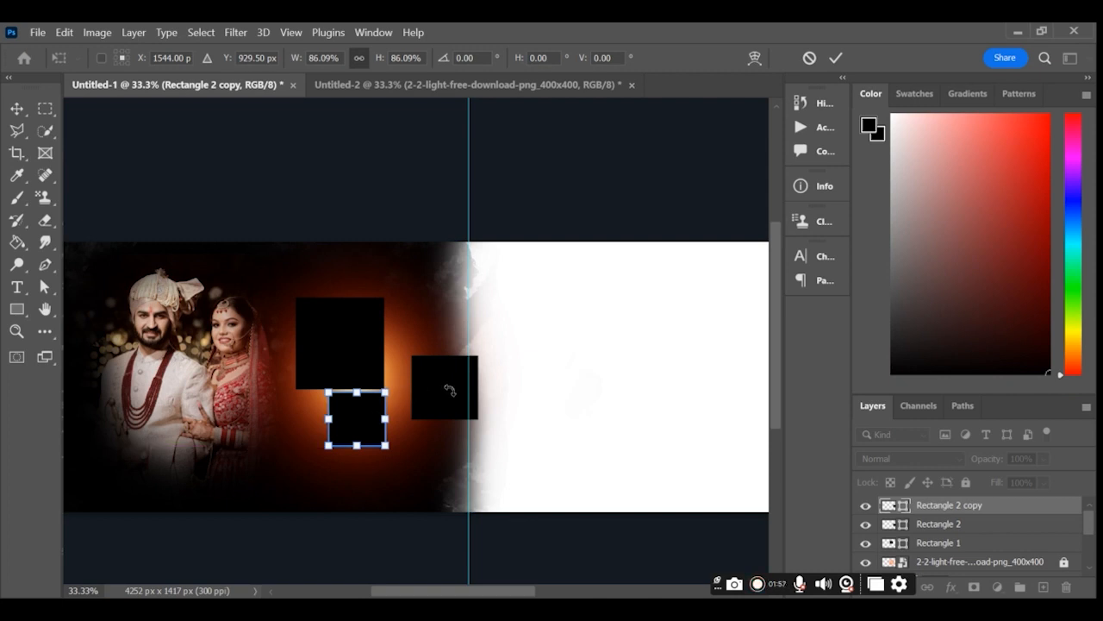
# Scale the original small rectangle to about 88% and place it against the large rectangle's right side with a thin gap
pyautogui.click(946, 524)
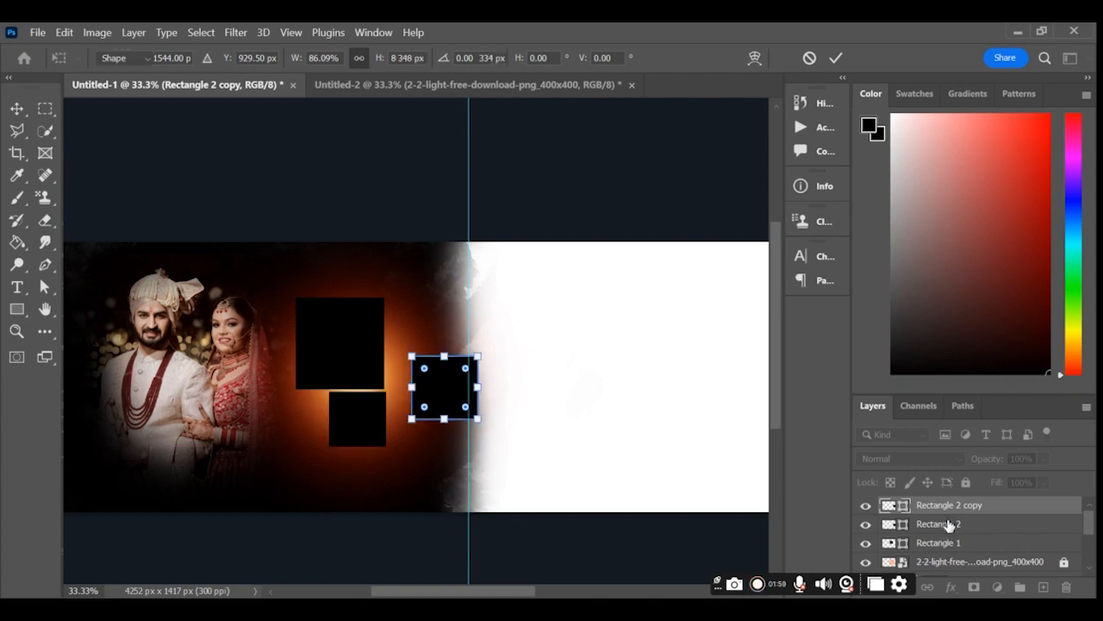
pyautogui.moveTo(433, 394); pyautogui.dragTo(420, 369)
pyautogui.hotkey('ctrl', 't')
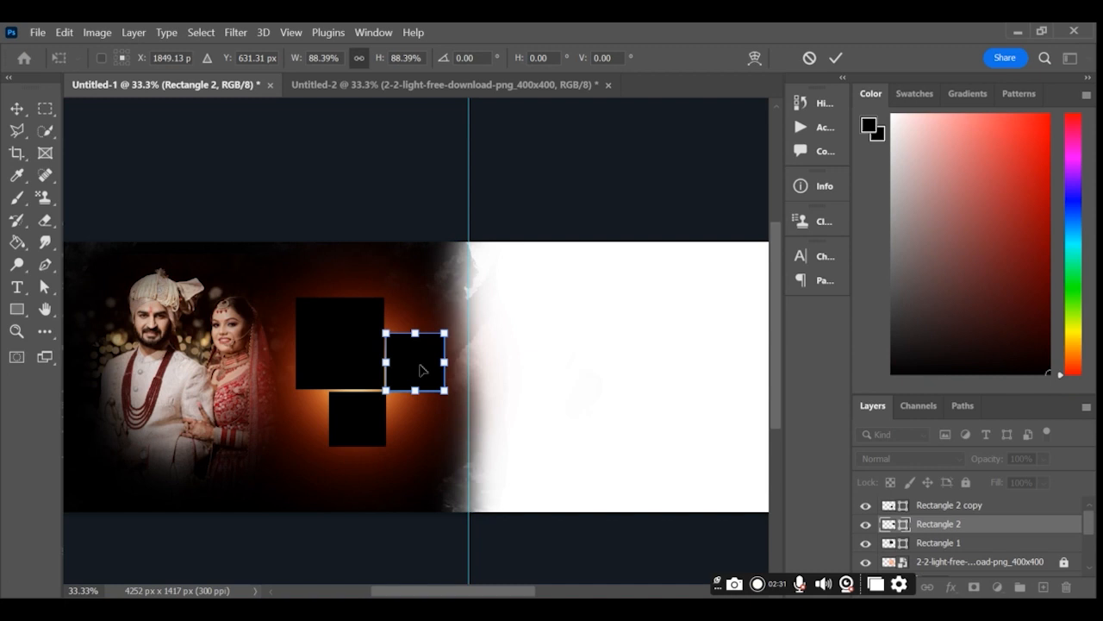
pyautogui.moveTo(421, 369); pyautogui.dragTo(423, 370)
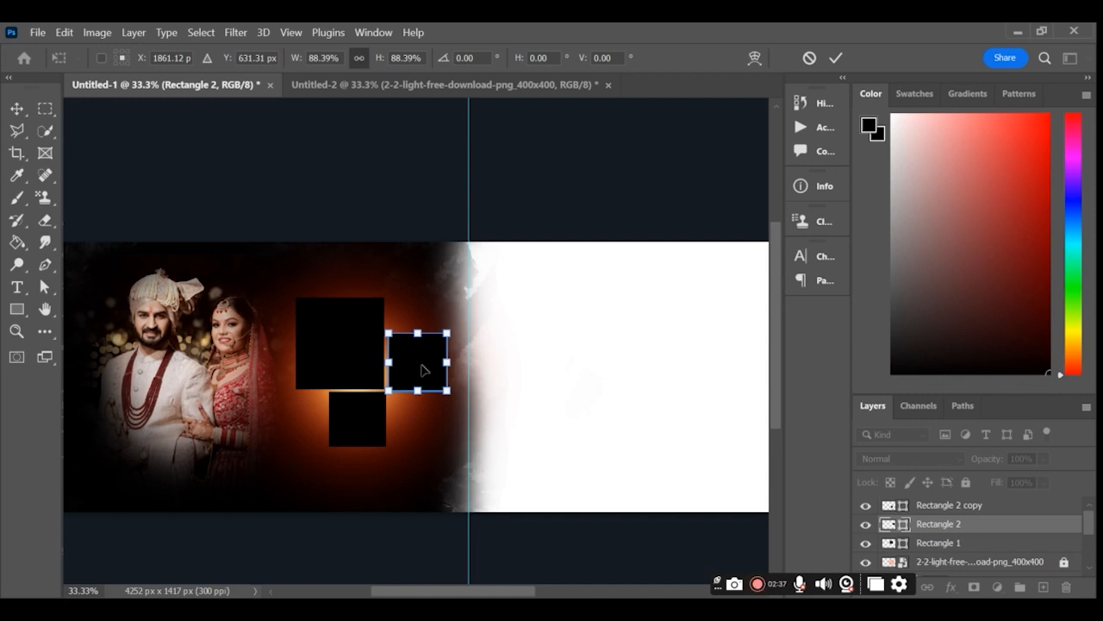
pyautogui.moveTo(420, 370); pyautogui.dragTo(417, 369)
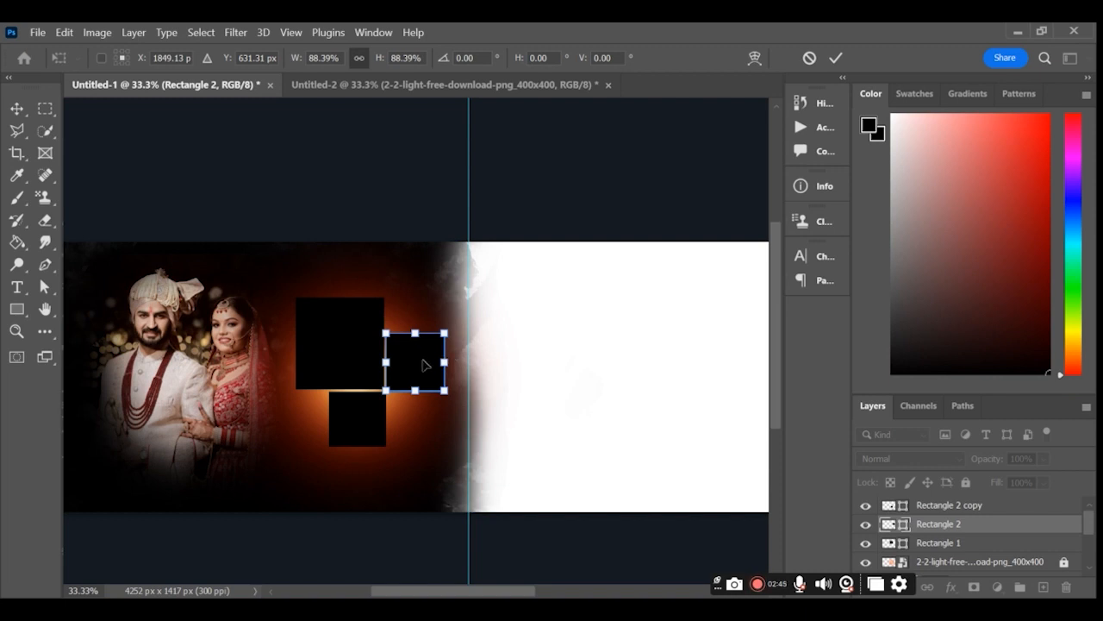
pyautogui.moveTo(424, 364); pyautogui.dragTo(416, 361)
pyautogui.press('Return')
pyautogui.press('u')
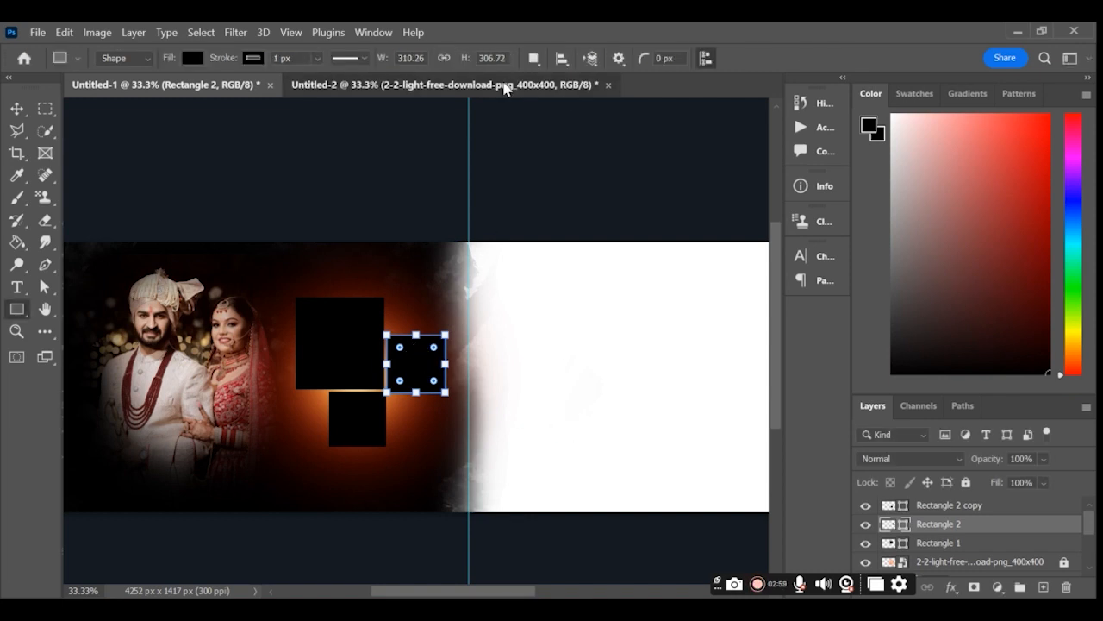
# Copy the upper middle couple photo from Untitled-2 into Untitled-1 and clip it to the large rectangle, Rectangle 1
pyautogui.click(505, 85)
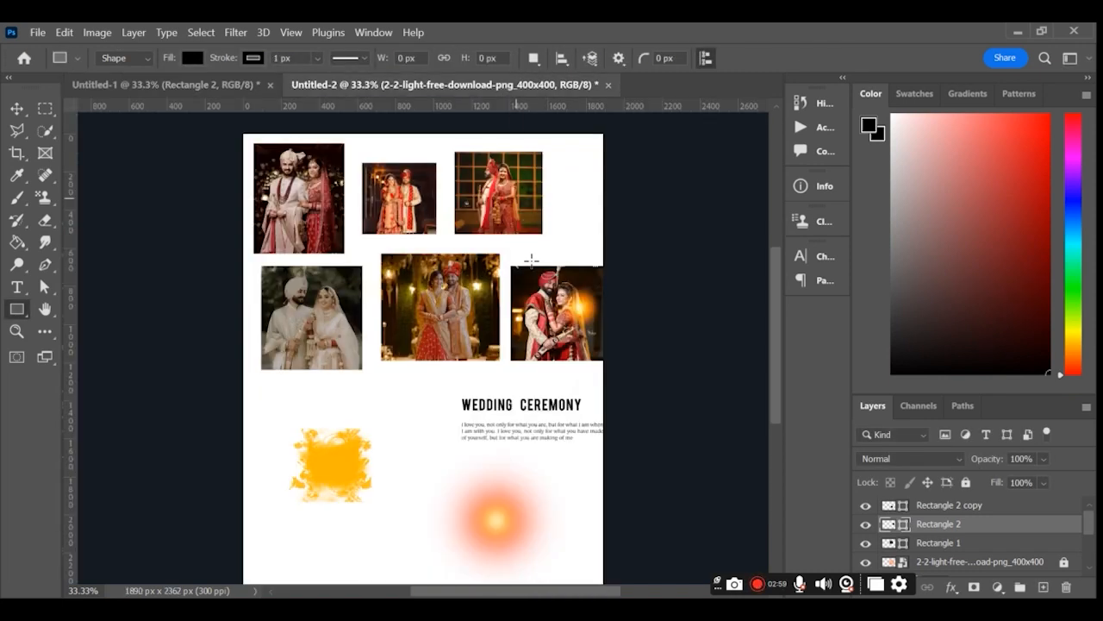
pyautogui.click(16, 109)
pyautogui.moveTo(391, 200); pyautogui.dragTo(394, 369)
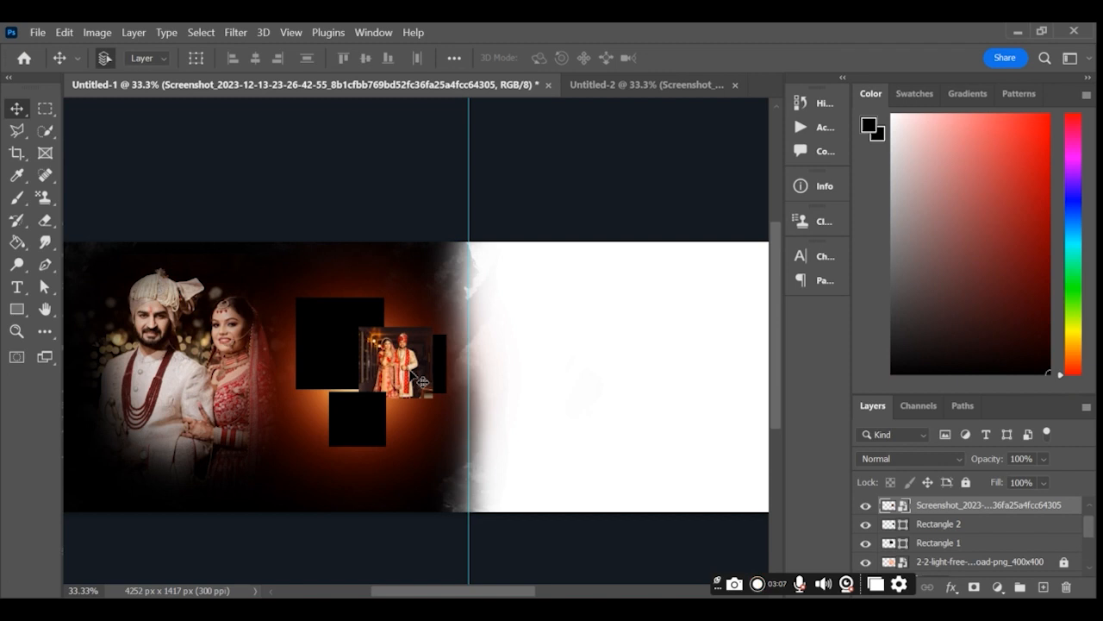
pyautogui.moveTo(982, 508); pyautogui.dragTo(980, 526)
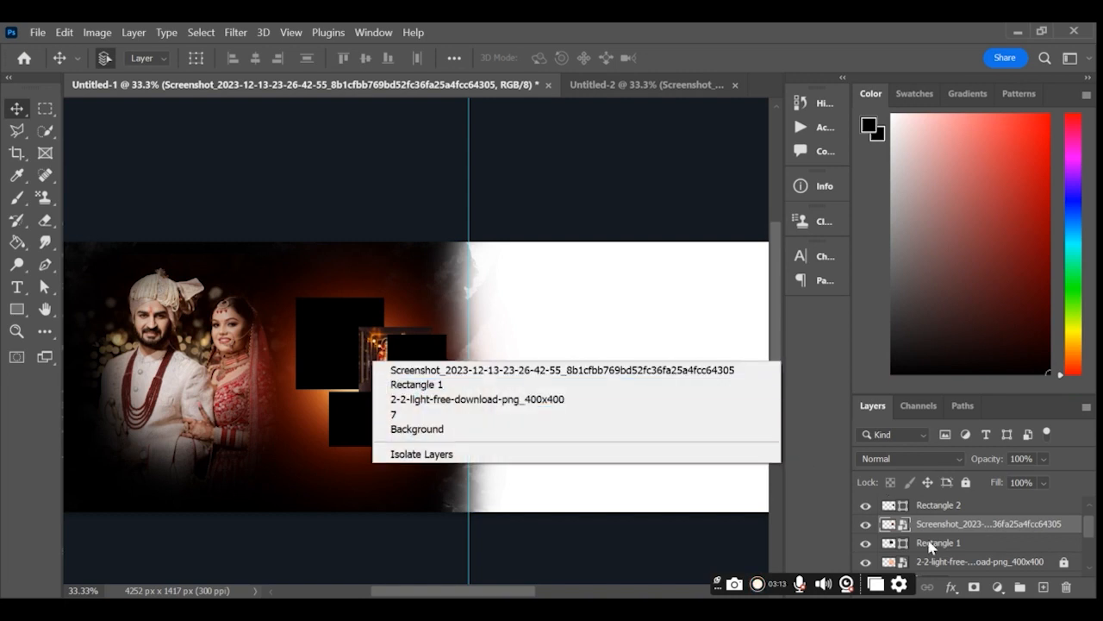
pyautogui.click(956, 529)
pyautogui.rightClick(957, 528)
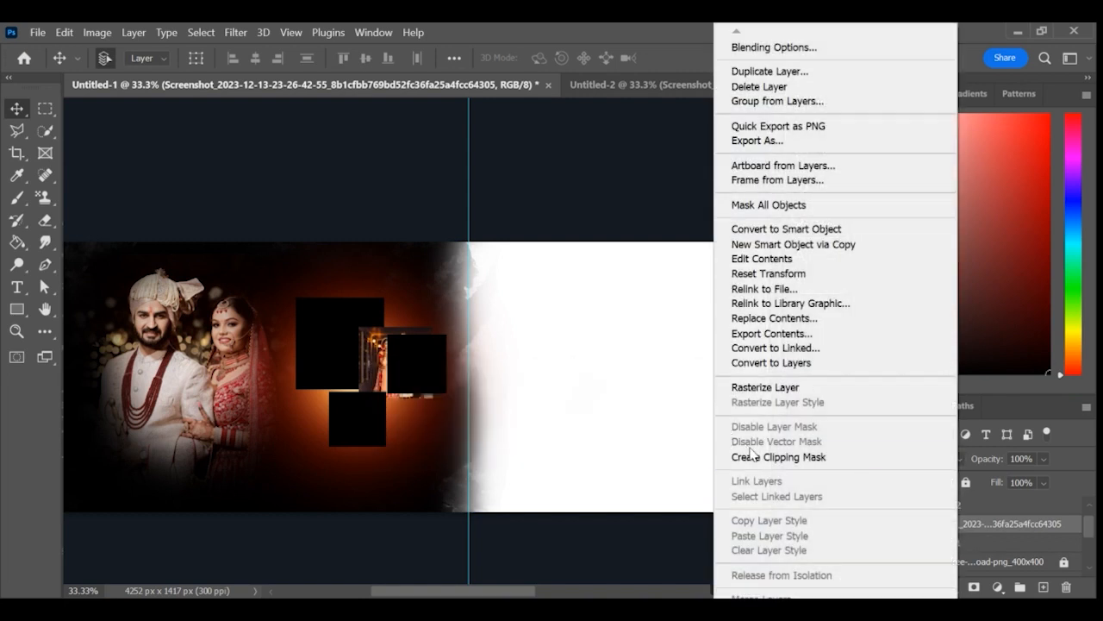
pyautogui.click(752, 455)
# Enlarge the clipped photo and position it so that it fills the large rectangle with the couple in view
pyautogui.hotkey('ctrl', 't')
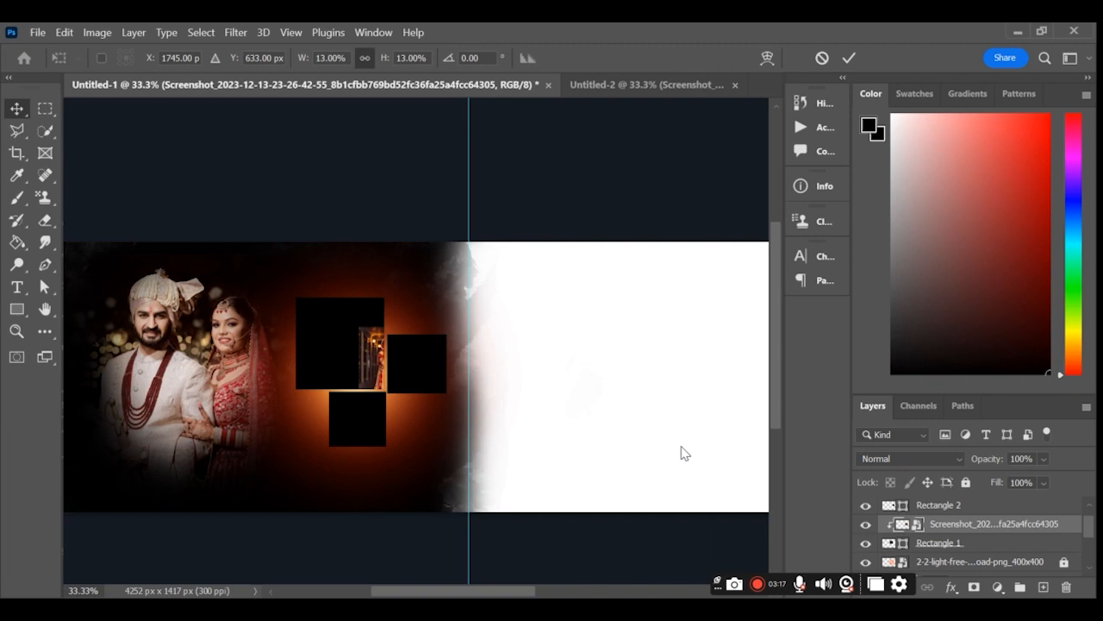
pyautogui.moveTo(383, 367); pyautogui.dragTo(321, 331)
pyautogui.moveTo(372, 367); pyautogui.dragTo(396, 397)
pyautogui.press('Return')
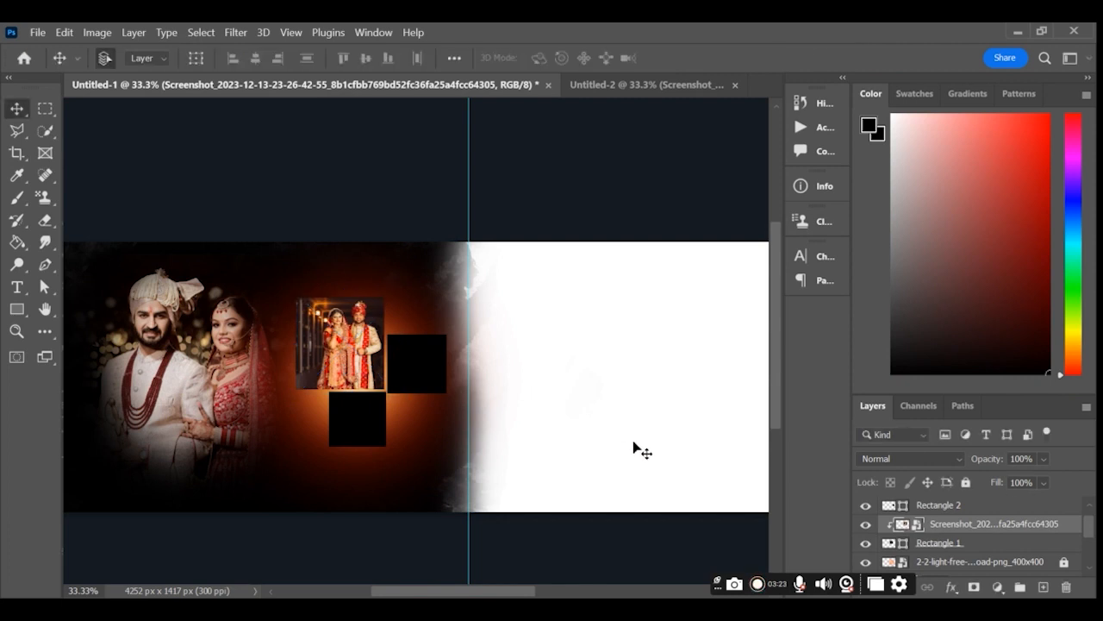
# Copy the couple photo with the green window background from Untitled-2 and clip it to the lower small rectangle, Rectangle 2 copy
pyautogui.click(931, 544)
pyautogui.click(929, 506)
pyautogui.hotkey('ctrl', 'j')
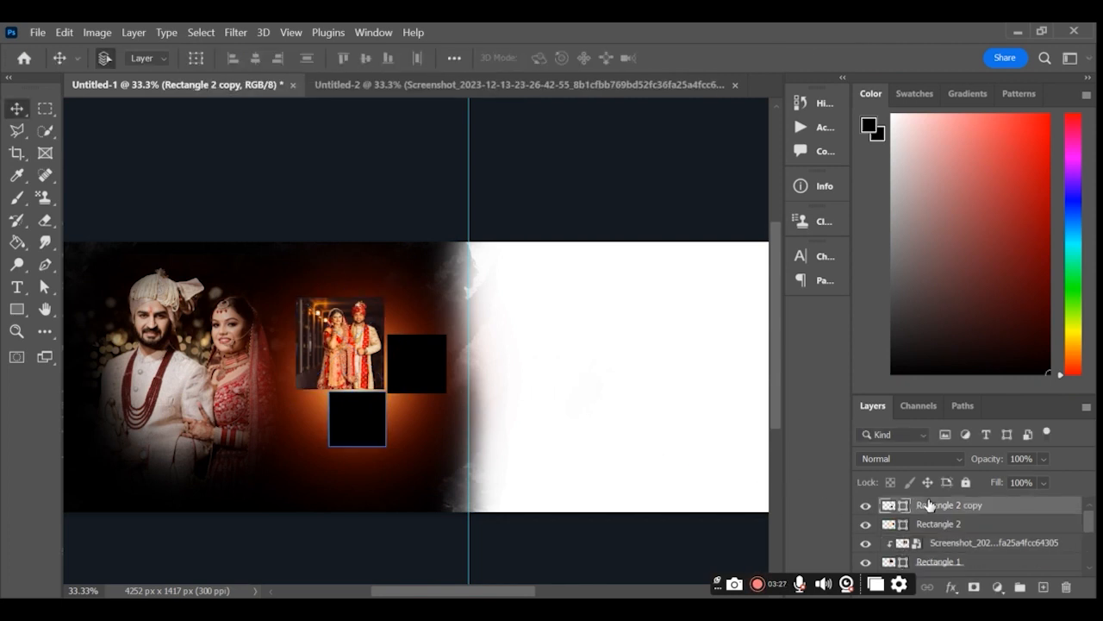
pyautogui.click(419, 92)
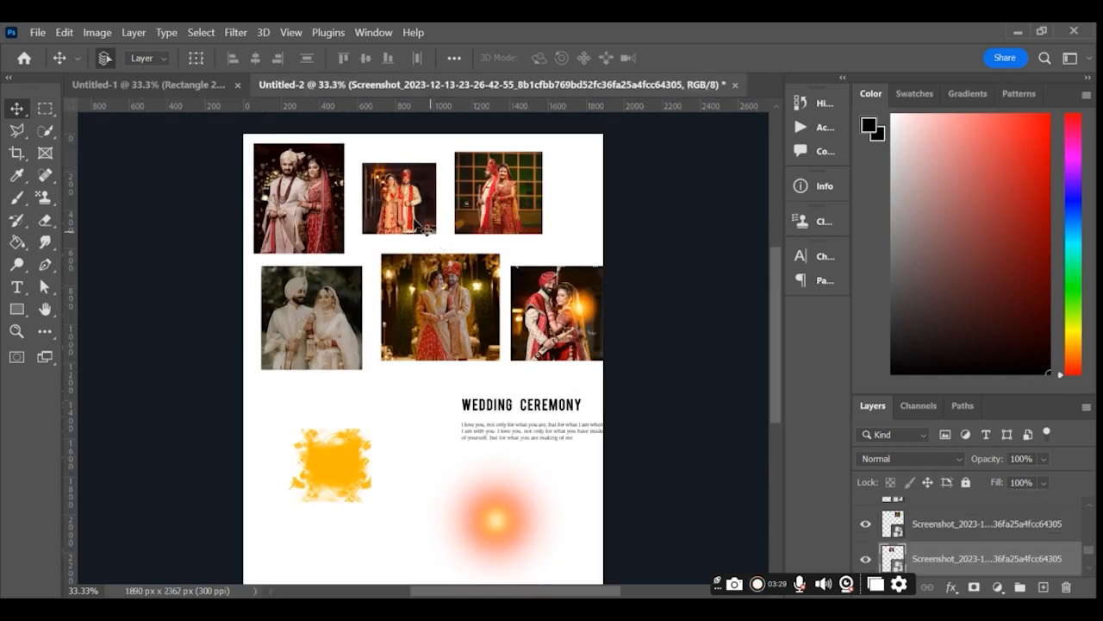
pyautogui.moveTo(497, 195); pyautogui.dragTo(466, 206)
pyautogui.moveTo(279, 164); pyautogui.dragTo(336, 437)
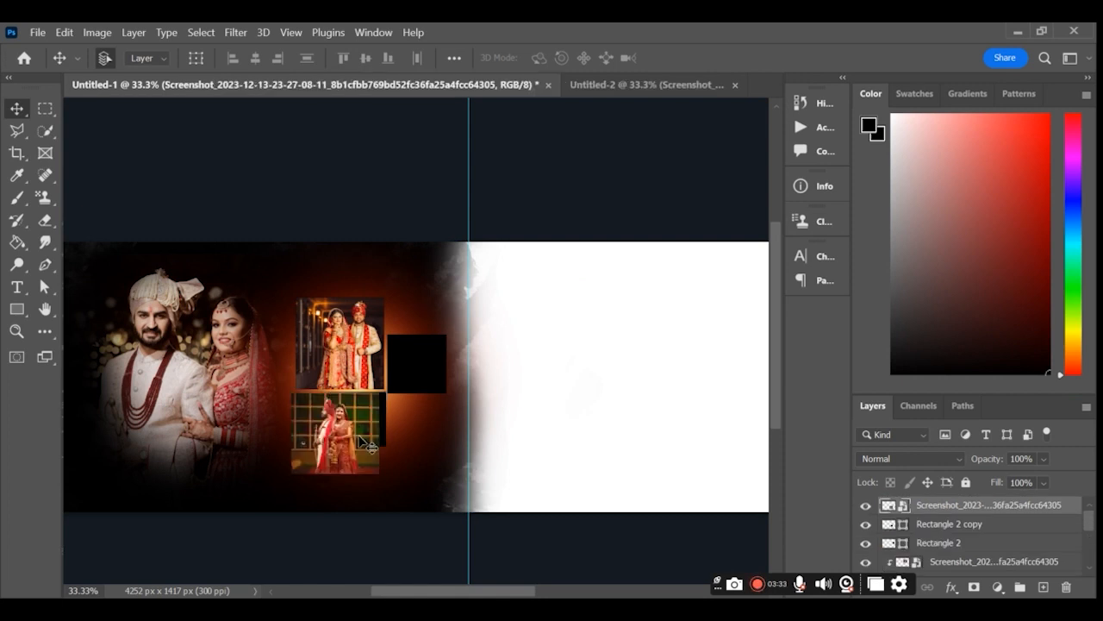
pyautogui.rightClick(957, 508)
pyautogui.click(802, 458)
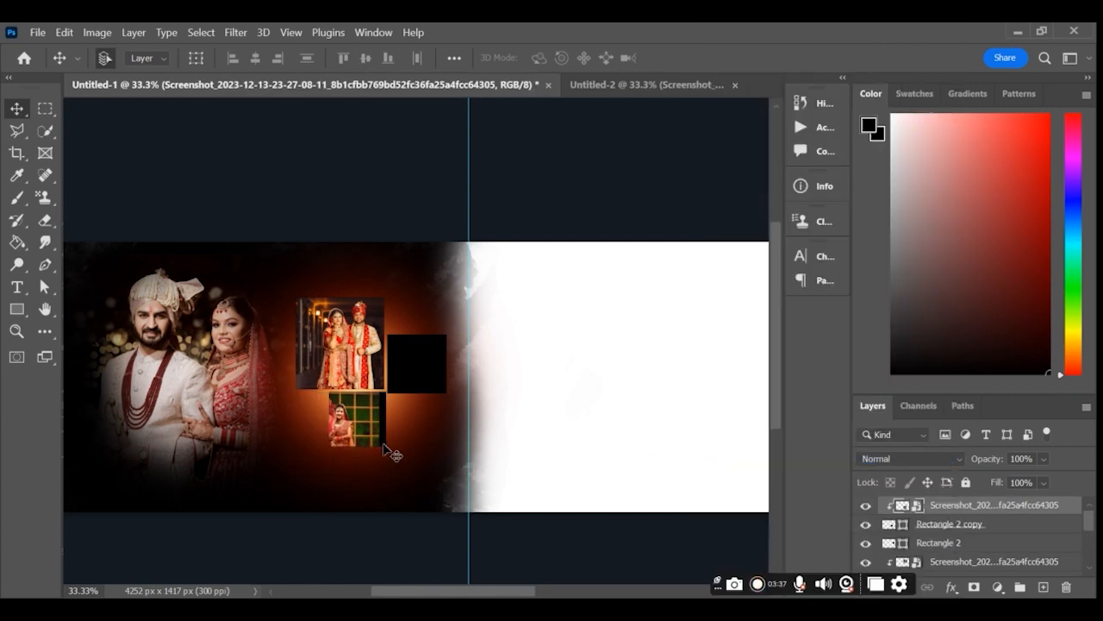
# Move the clipped green-window photo so that the couple is framed within the lower small rectangle
pyautogui.hotkey('ctrl', 't')
pyautogui.moveTo(346, 428); pyautogui.dragTo(369, 431)
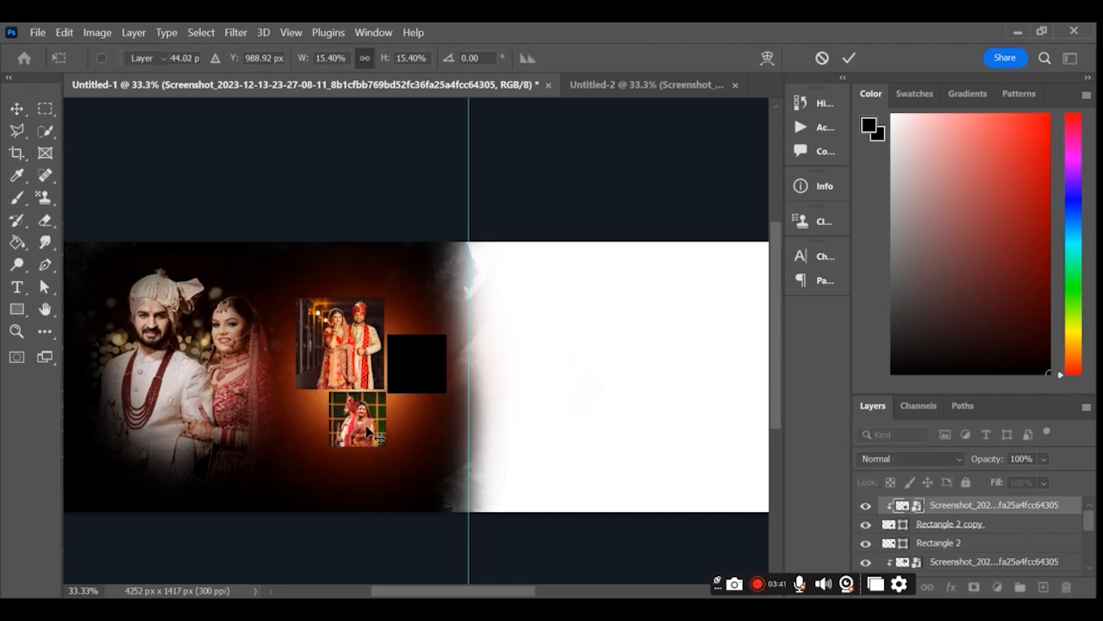
pyautogui.press('Return')
# Copy the photo of the couple in pale outfits from Untitled-2 to directly above the Rectangle 2 layer in Untitled-1
pyautogui.scroll(-2, 945, 537)
pyautogui.scroll(2, 946, 537)
pyautogui.click(942, 546)
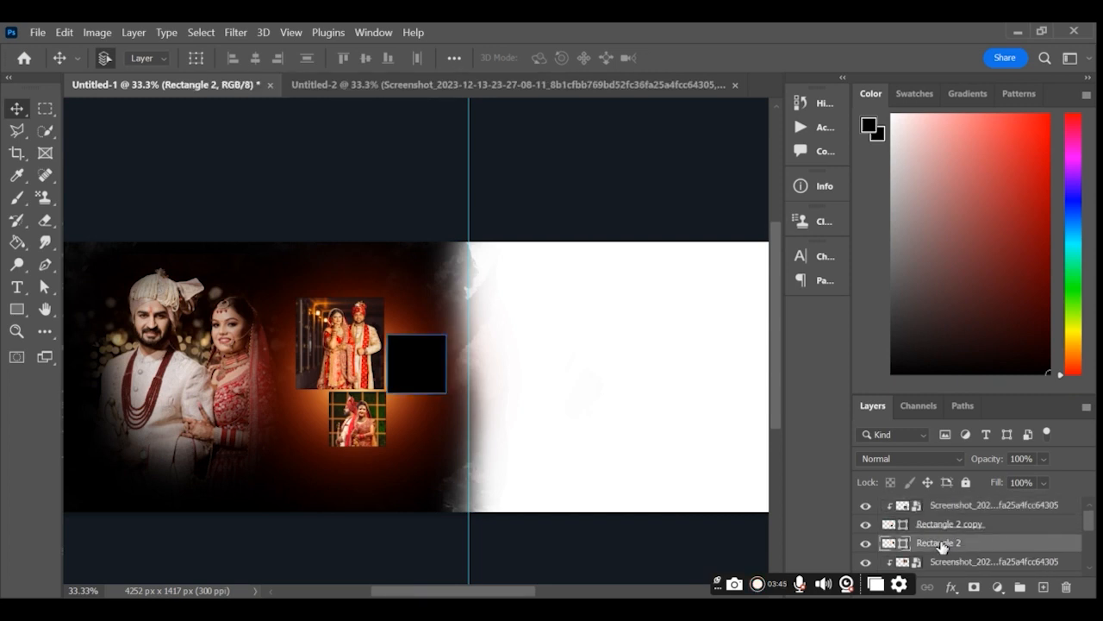
pyautogui.click(391, 86)
pyautogui.moveTo(331, 325); pyautogui.dragTo(395, 374)
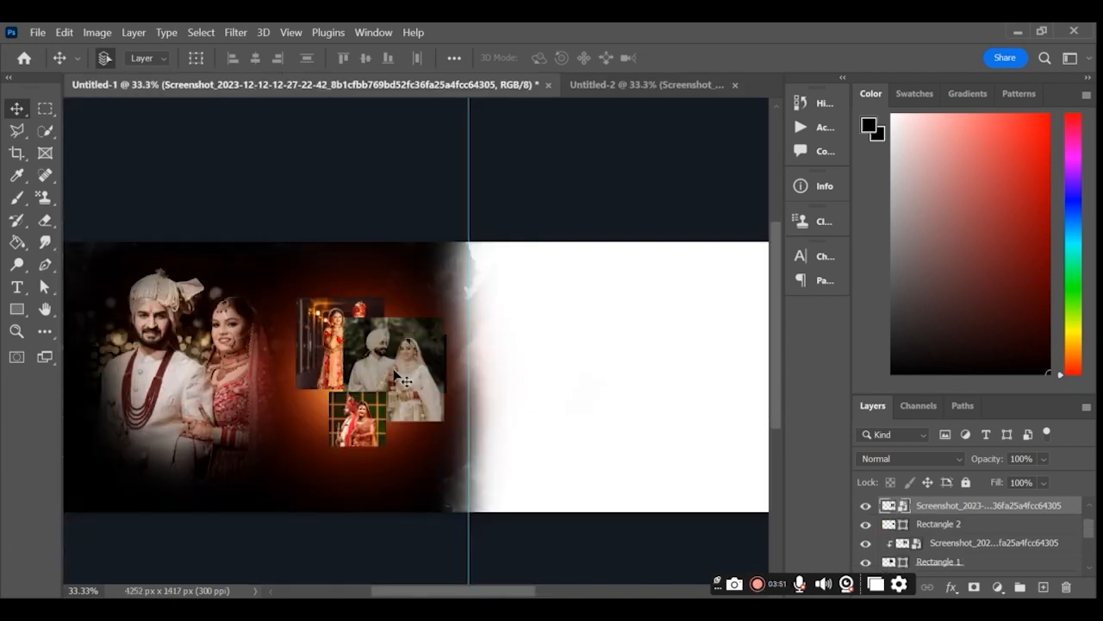
# Shrink the pale-outfit photo, move it over the right small rectangle and clip it to Rectangle 2
pyautogui.hotkey('ctrl', 't')
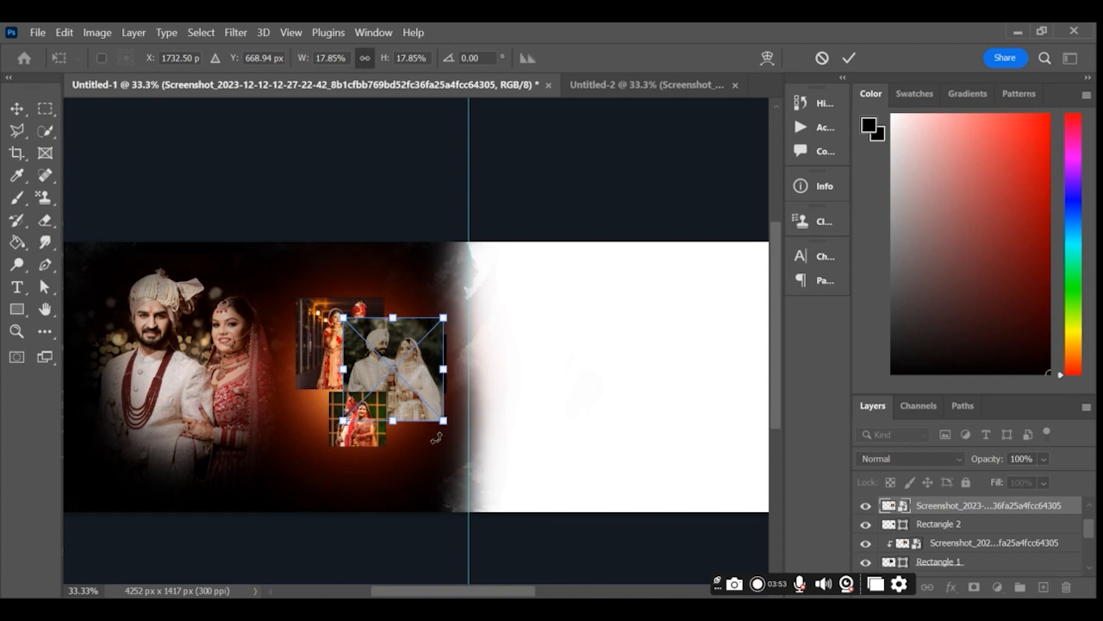
pyautogui.moveTo(441, 418); pyautogui.dragTo(424, 400)
pyautogui.moveTo(386, 378); pyautogui.dragTo(420, 391)
pyautogui.press('Return')
pyautogui.rightClick(929, 515)
pyautogui.click(780, 458)
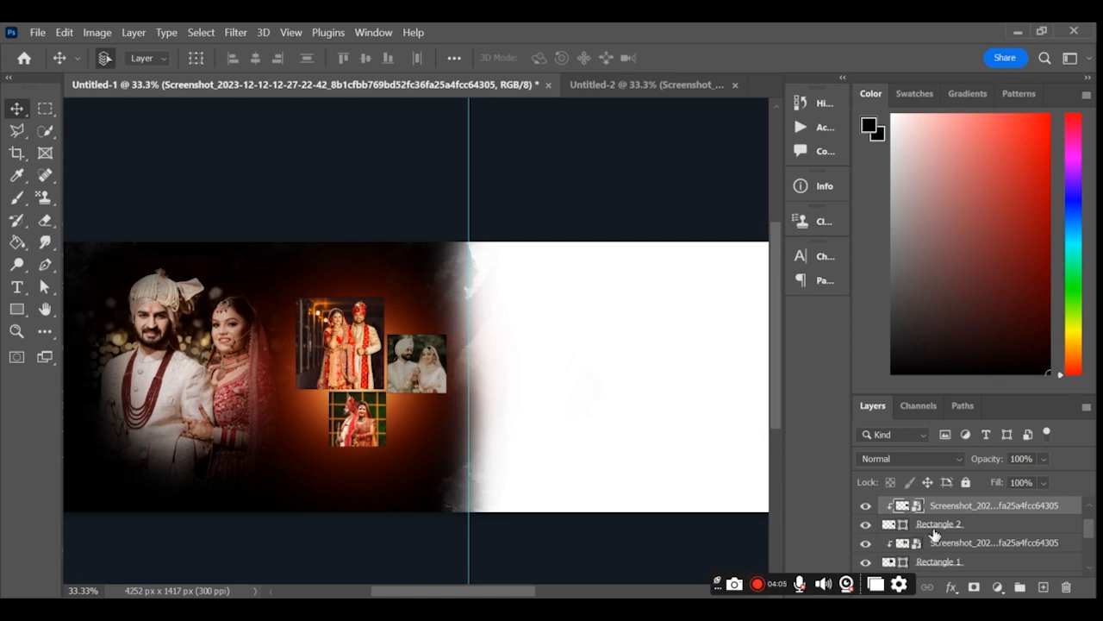
# Add a white Stroke layer style to Rectangle 2, the frame holding the pale-outfit photo
pyautogui.click(972, 525)
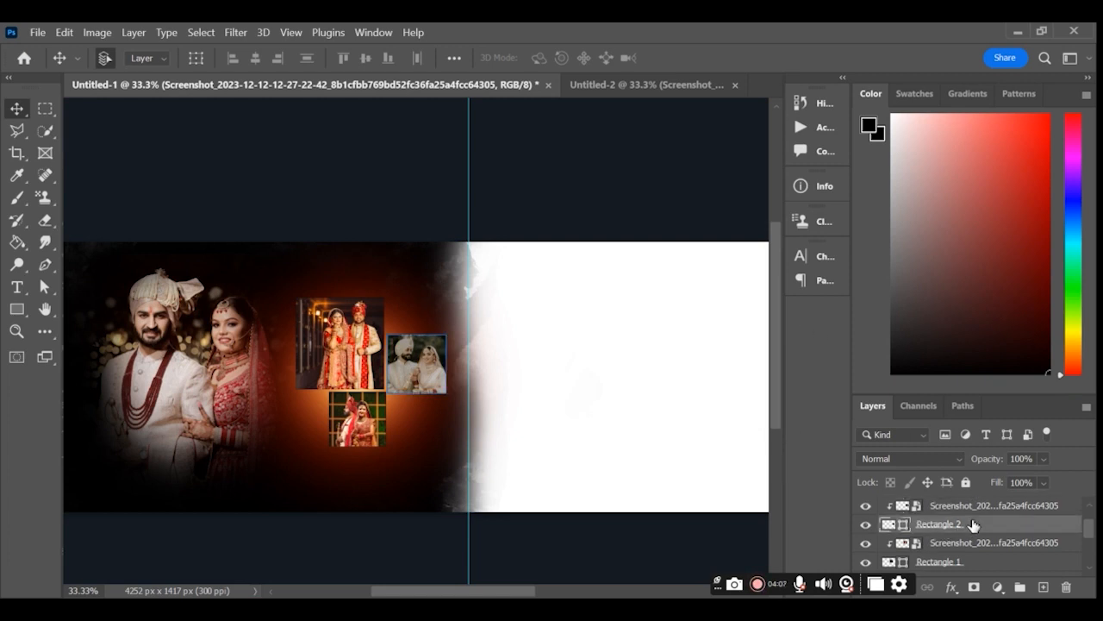
pyautogui.doubleClick(972, 525)
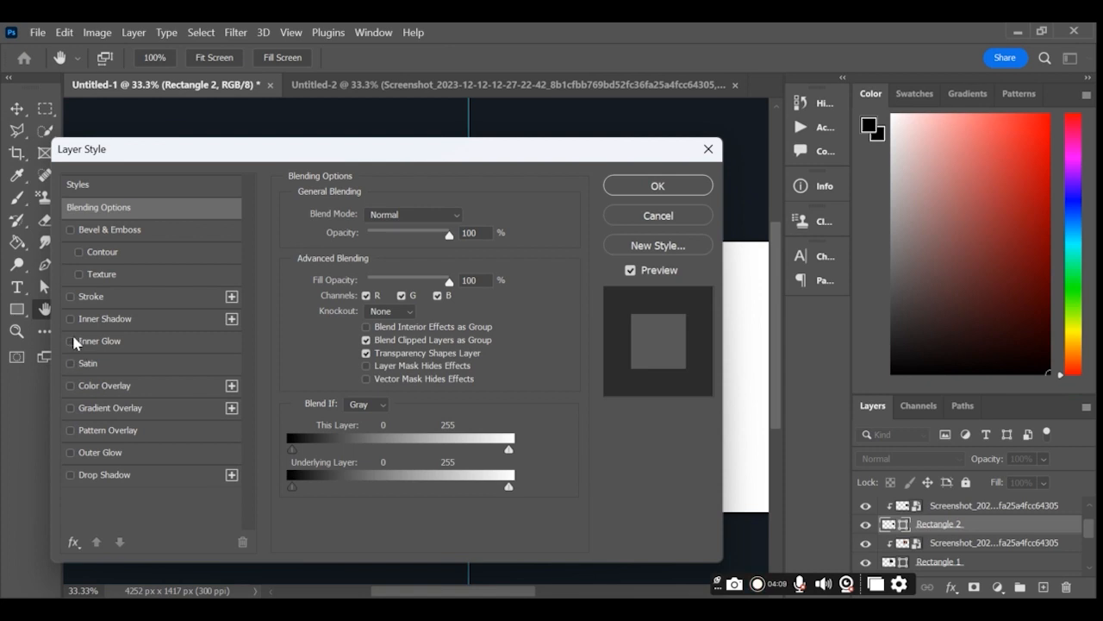
pyautogui.click(70, 297)
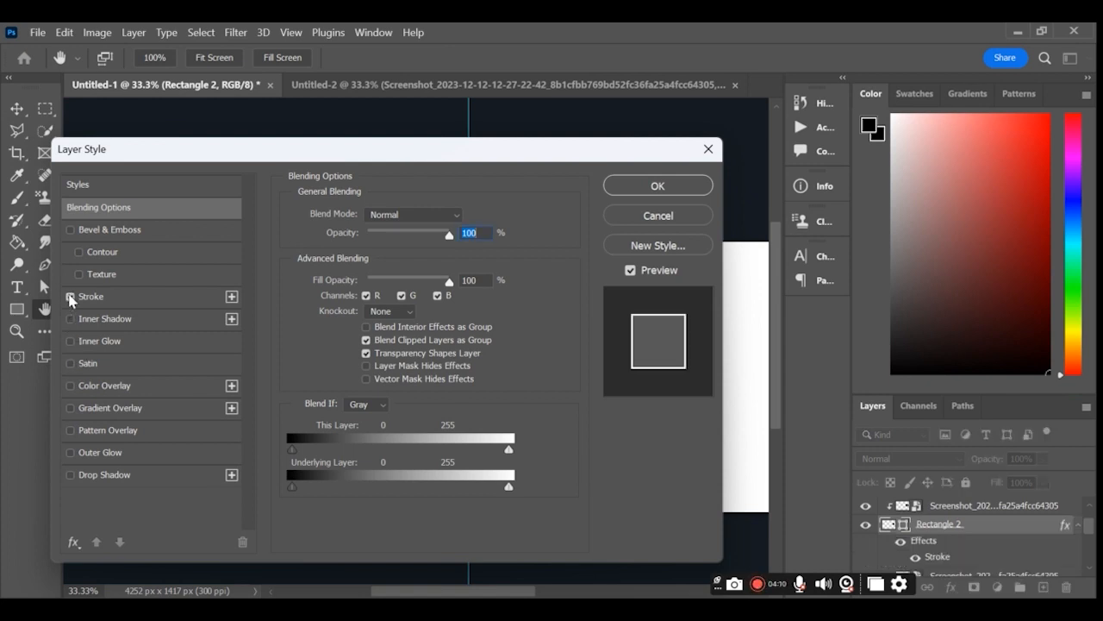
pyautogui.click(664, 186)
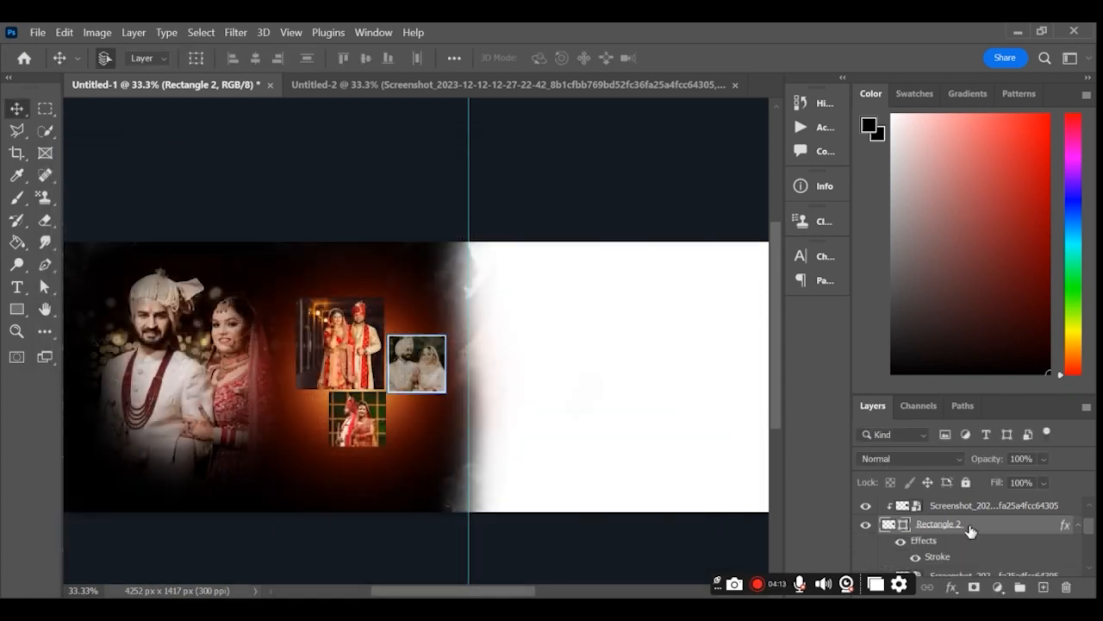
# Add a white 9 px inside Stroke layer style to Rectangle 1, the large photo frame
pyautogui.scroll(-1, 971, 537)
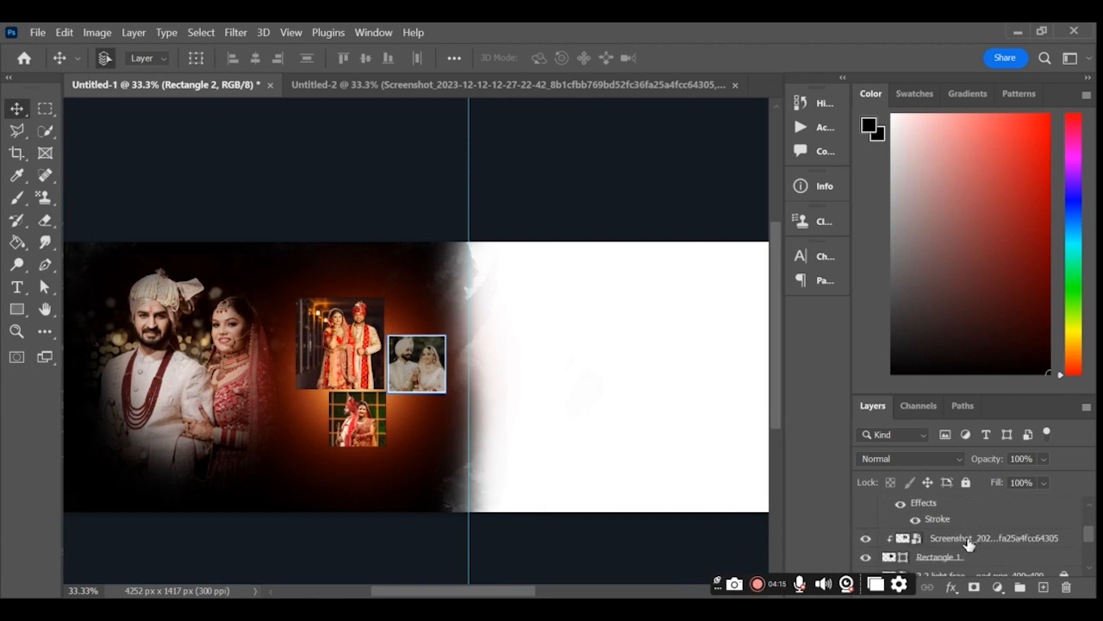
pyautogui.click(966, 556)
pyautogui.doubleClick(963, 556)
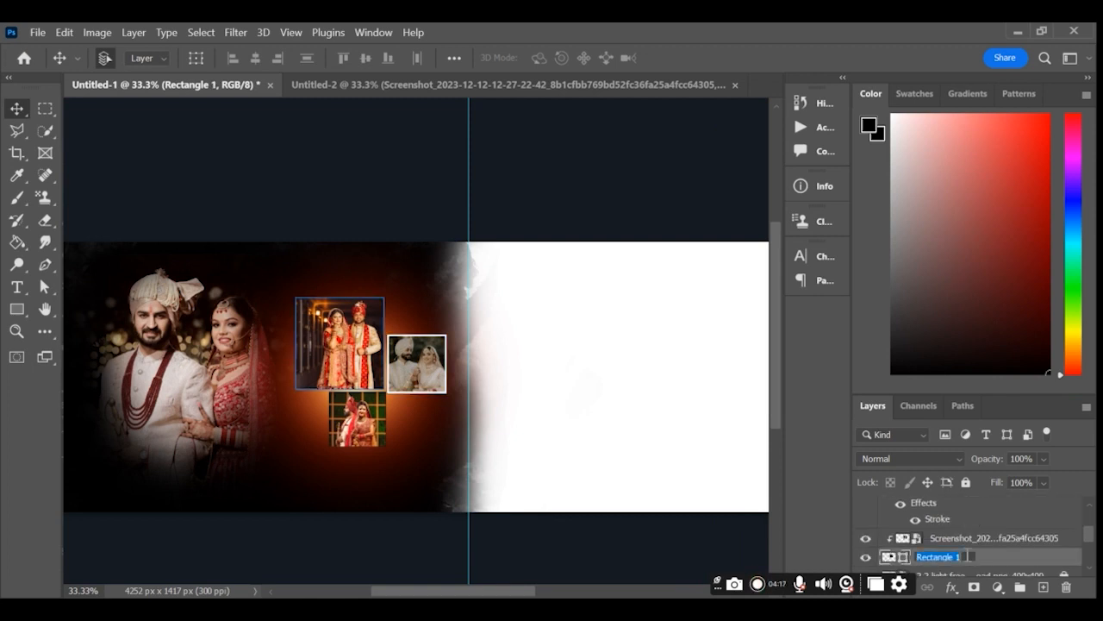
pyautogui.click(989, 560)
pyautogui.doubleClick(989, 559)
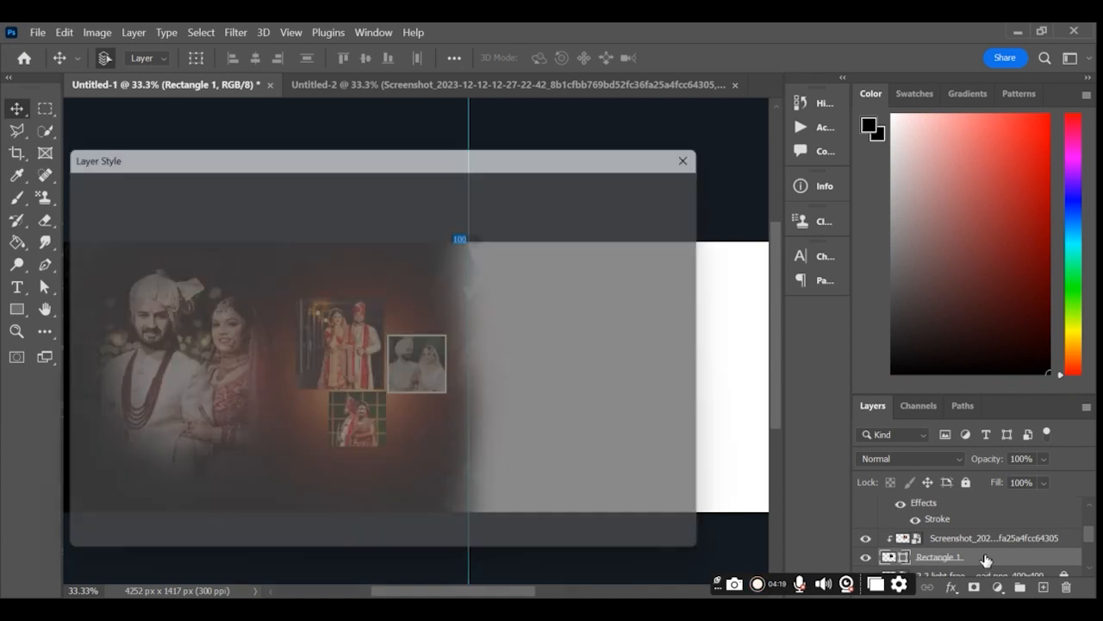
pyautogui.click(90, 297)
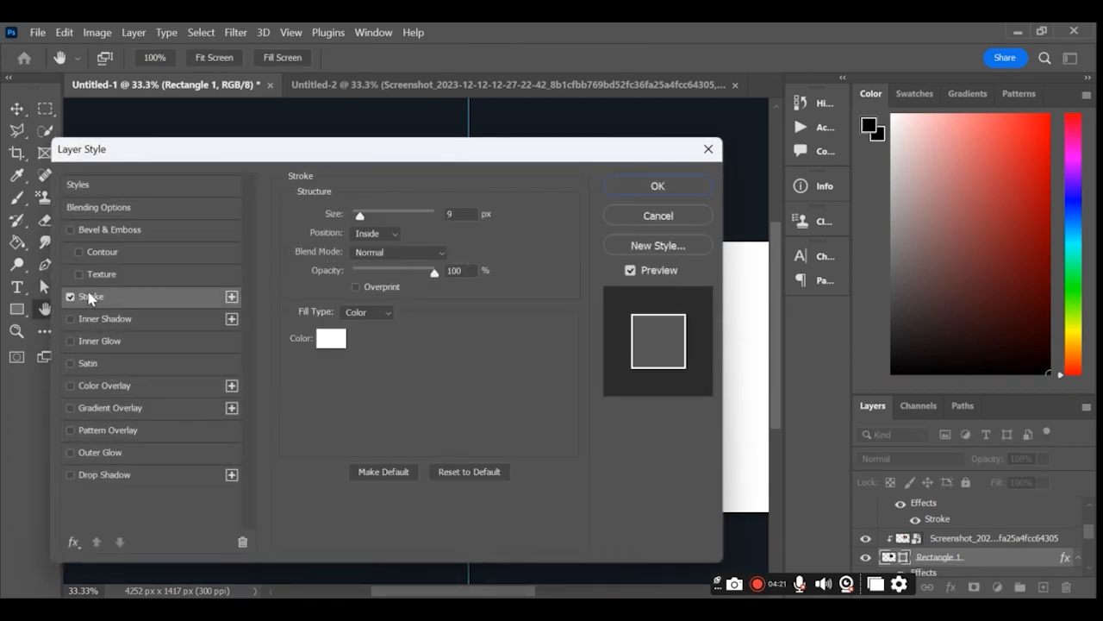
pyautogui.click(655, 182)
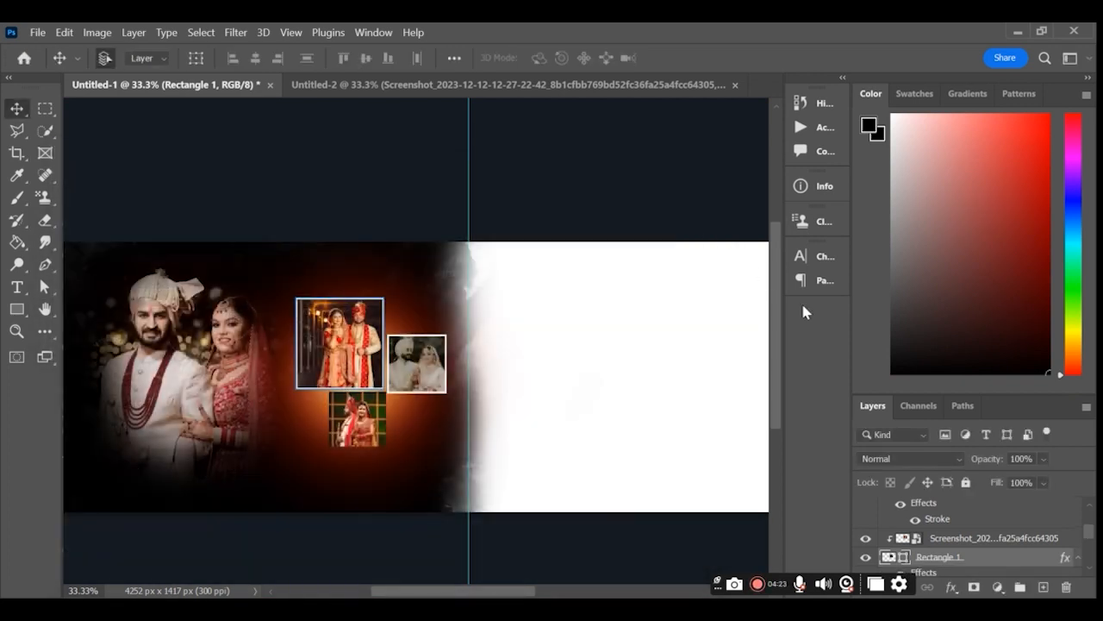
# Add a white Stroke layer style to Rectangle 2 copy, the lower small photo frame
pyautogui.scroll(2, 940, 528)
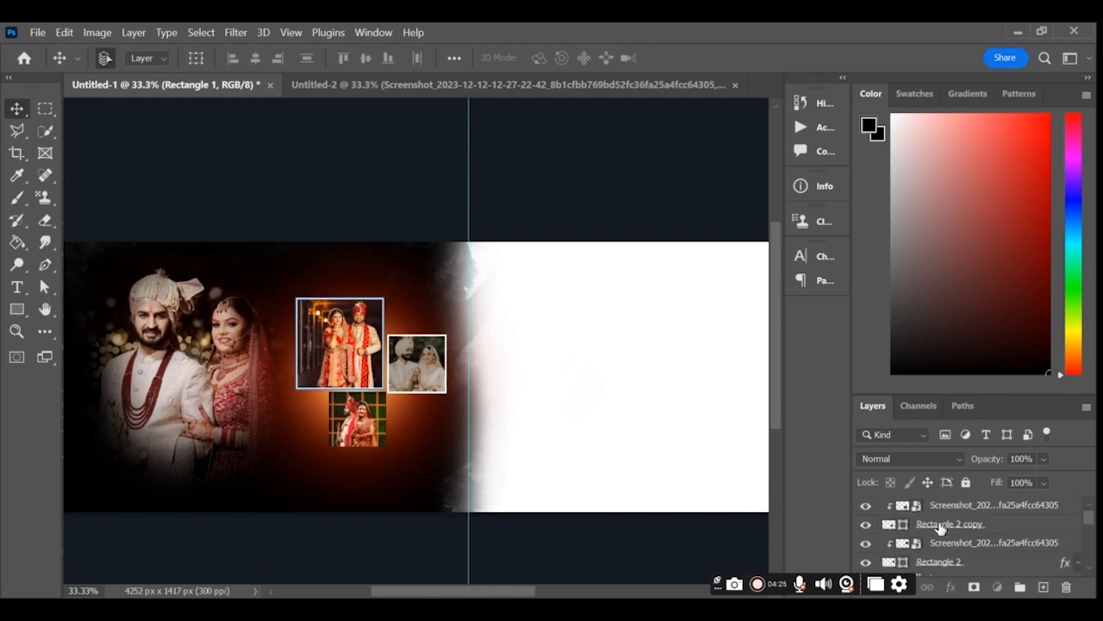
pyautogui.click(940, 526)
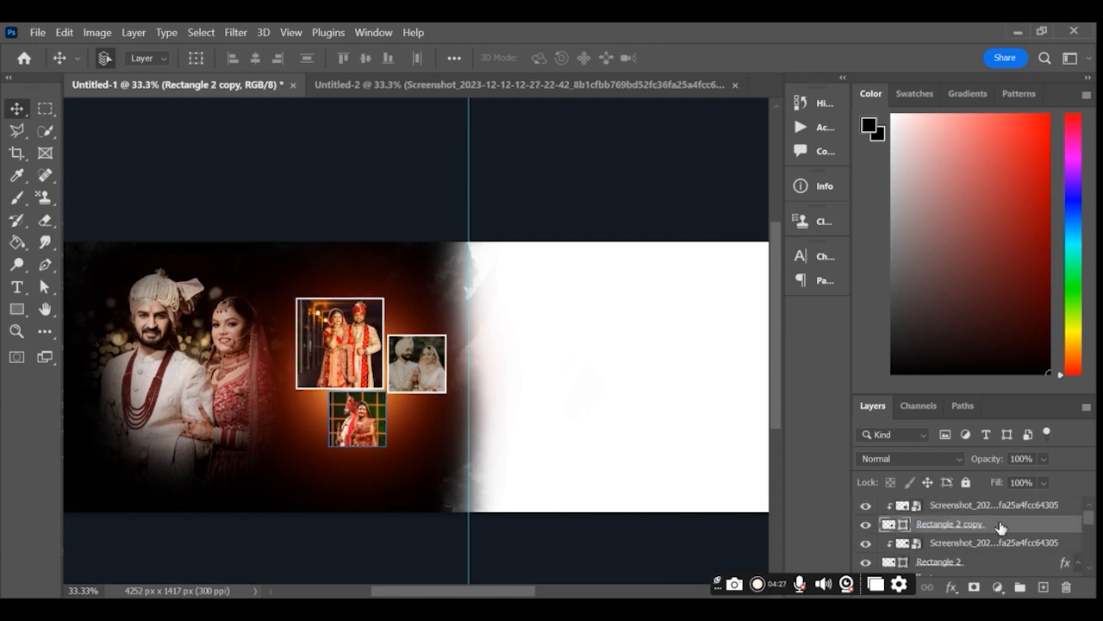
pyautogui.doubleClick(999, 527)
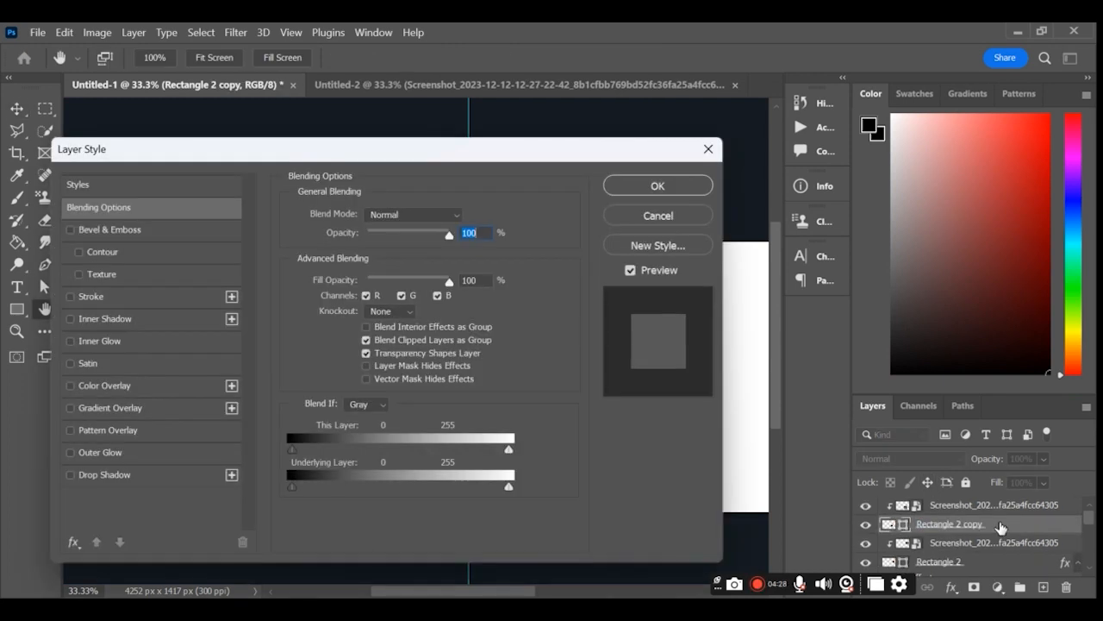
pyautogui.click(99, 296)
pyautogui.click(636, 184)
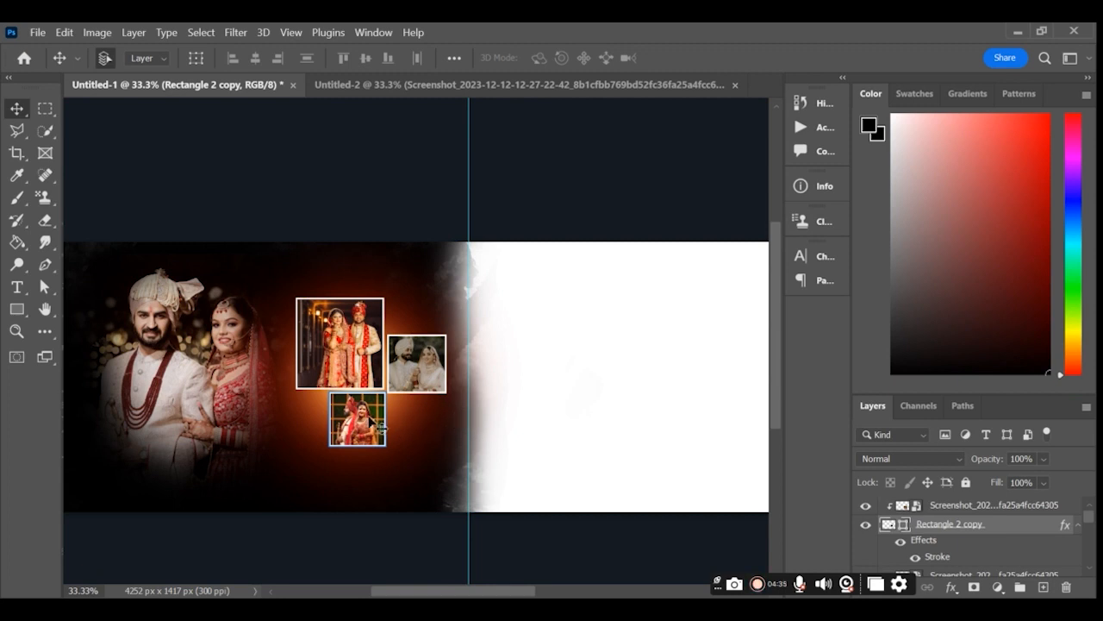
# Lock all attributes of layer 7 so that it cannot be moved by accident
pyautogui.click(953, 508)
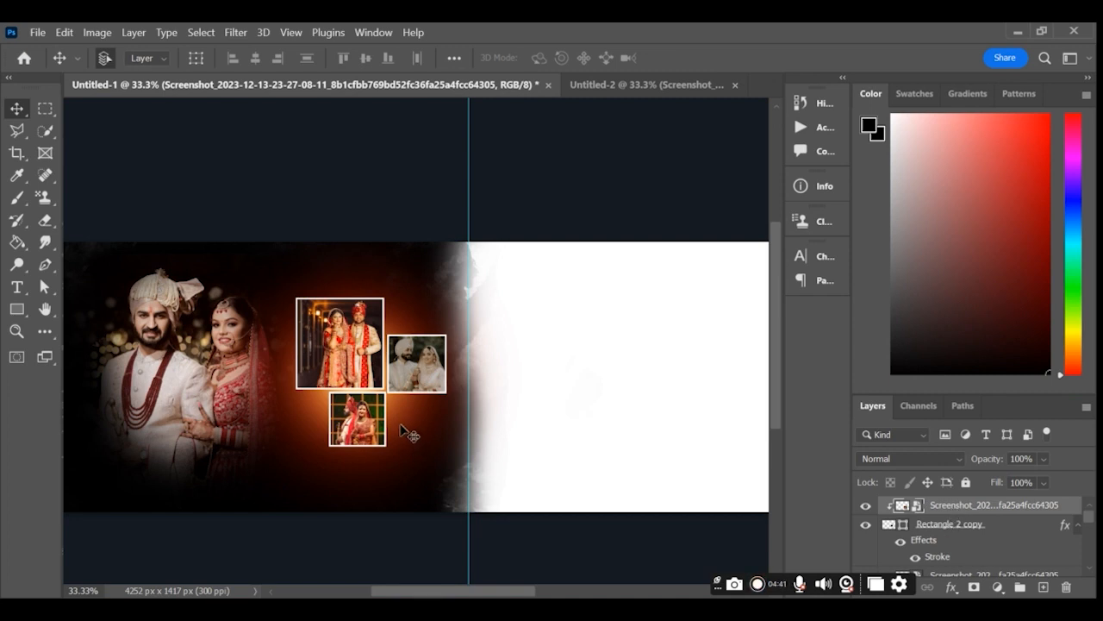
pyautogui.moveTo(396, 425); pyautogui.dragTo(399, 425)
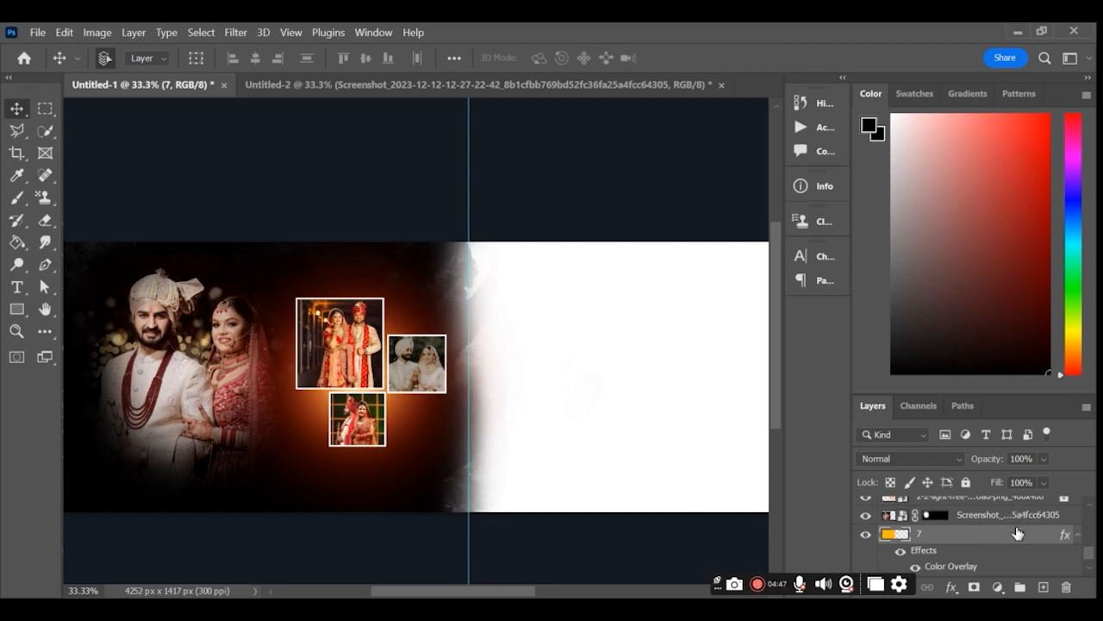
pyautogui.click(965, 482)
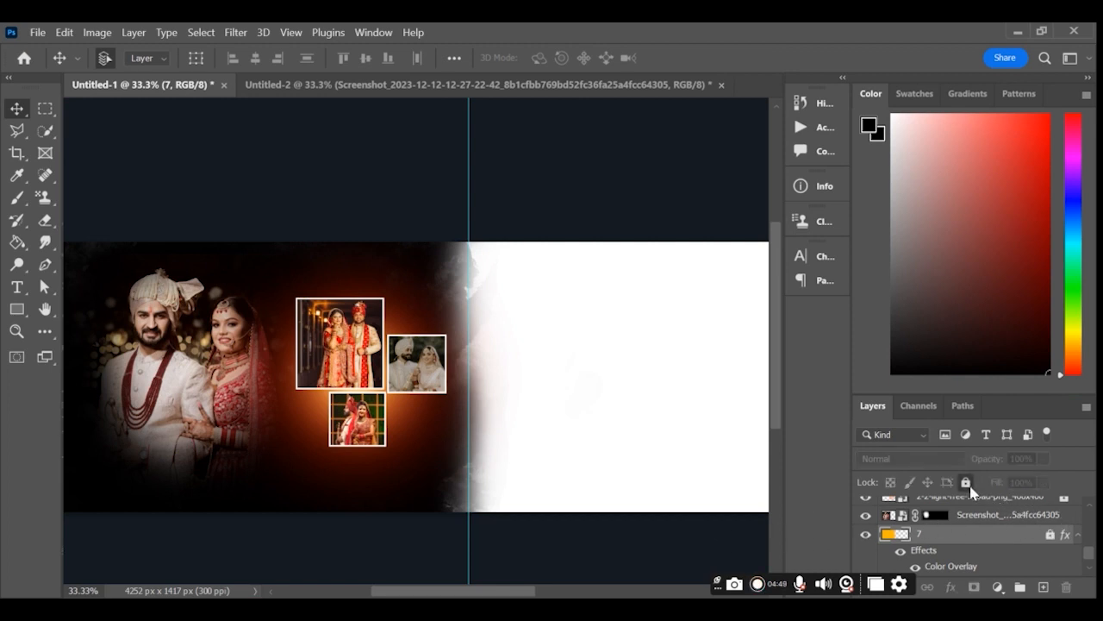
# Select the lower small frame together with its clipped photo and shift both slightly away from the large frame
pyautogui.click(394, 422)
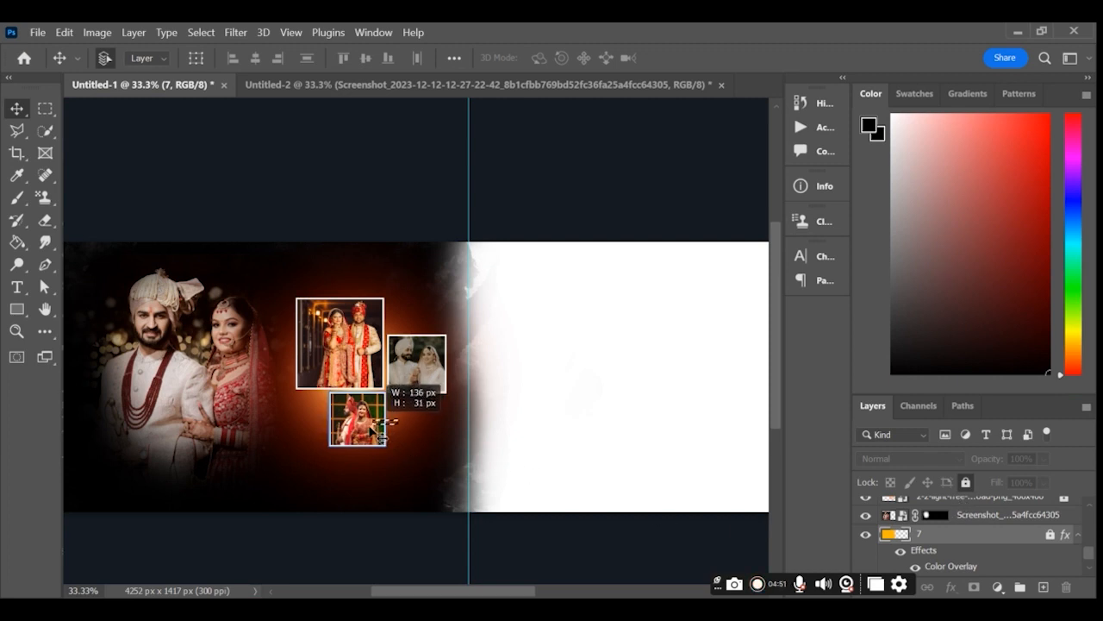
pyautogui.keyDown('shift'); pyautogui.click(371, 426); pyautogui.keyUp('shift')
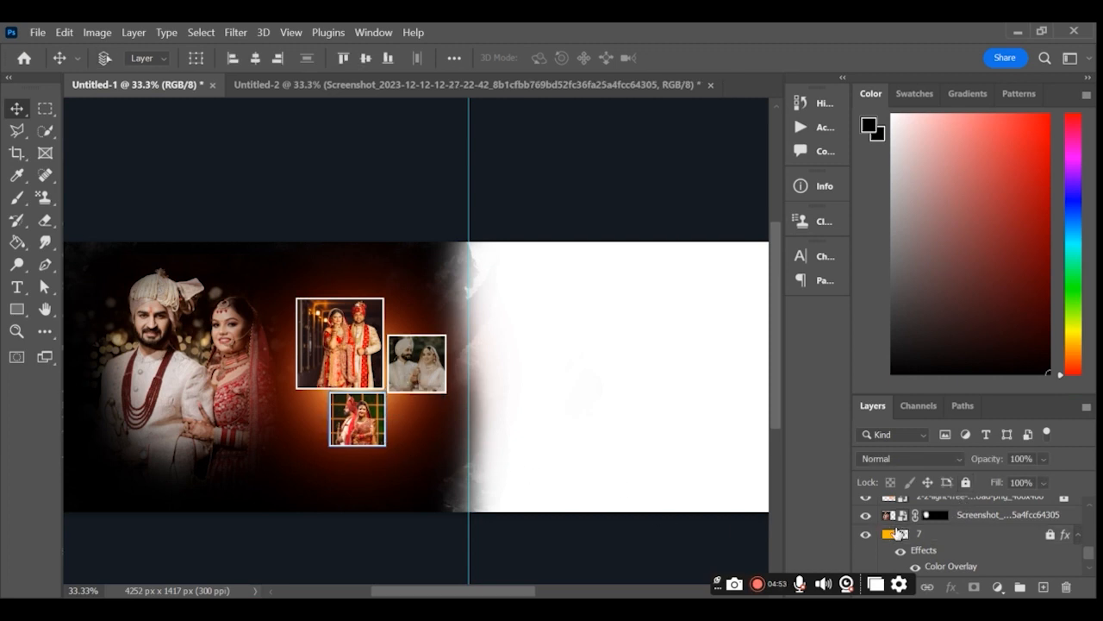
pyautogui.hotkey('ctrl', 't')
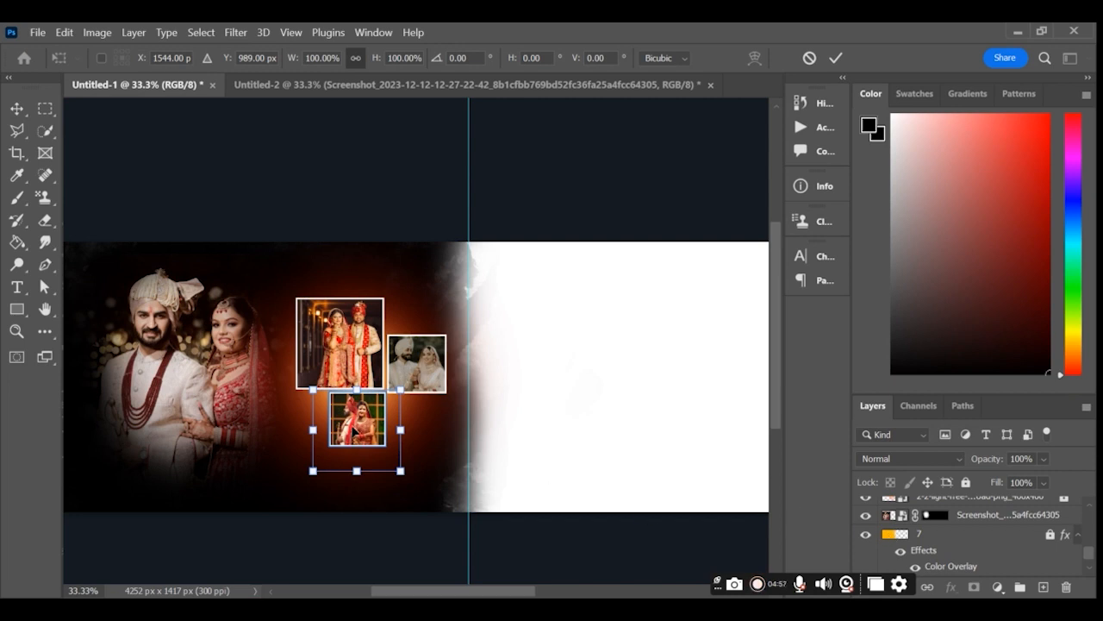
pyautogui.moveTo(355, 430); pyautogui.dragTo(358, 434)
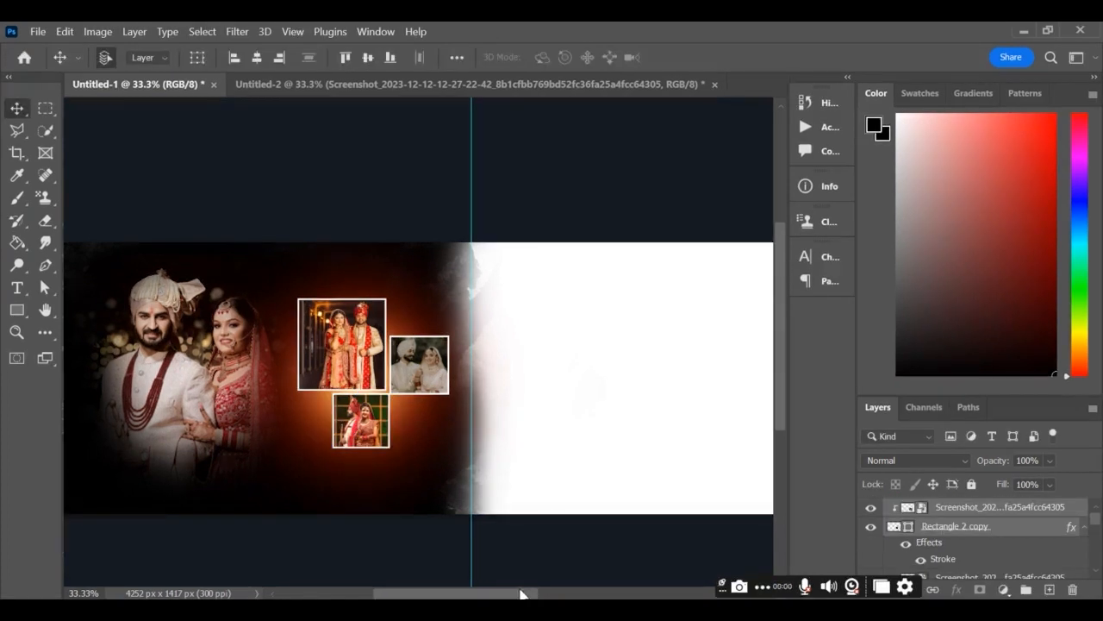
# Copy the photo of the couple in red outfits beside the orange light from Untitled-2 to the right end of the Untitled-1 spread
pyautogui.moveTo(521, 593); pyautogui.dragTo(600, 595)
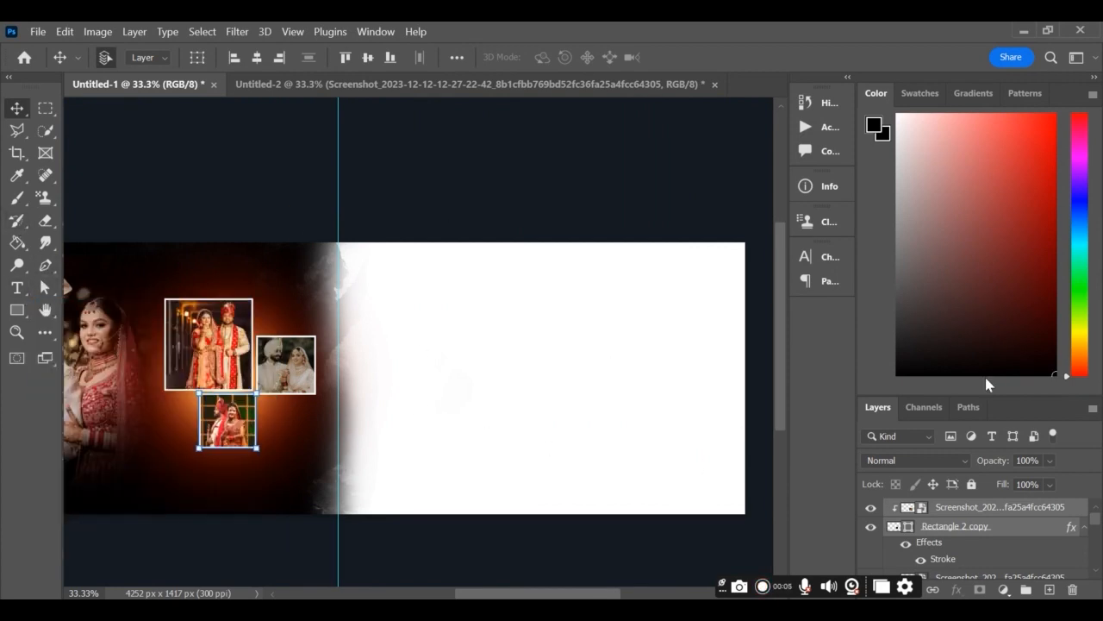
pyautogui.click(570, 87)
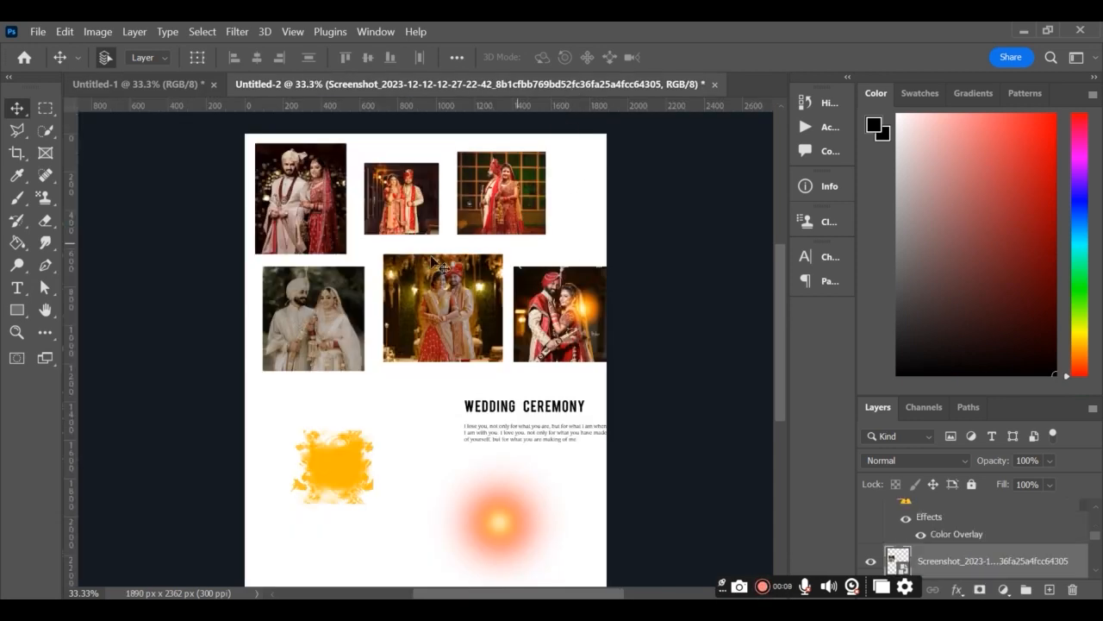
pyautogui.moveTo(556, 314); pyautogui.dragTo(716, 551)
# Scale the copied couple photo to about 46.59% so it fills the page height at the right end of the spread
pyautogui.hotkey('ctrl', 't')
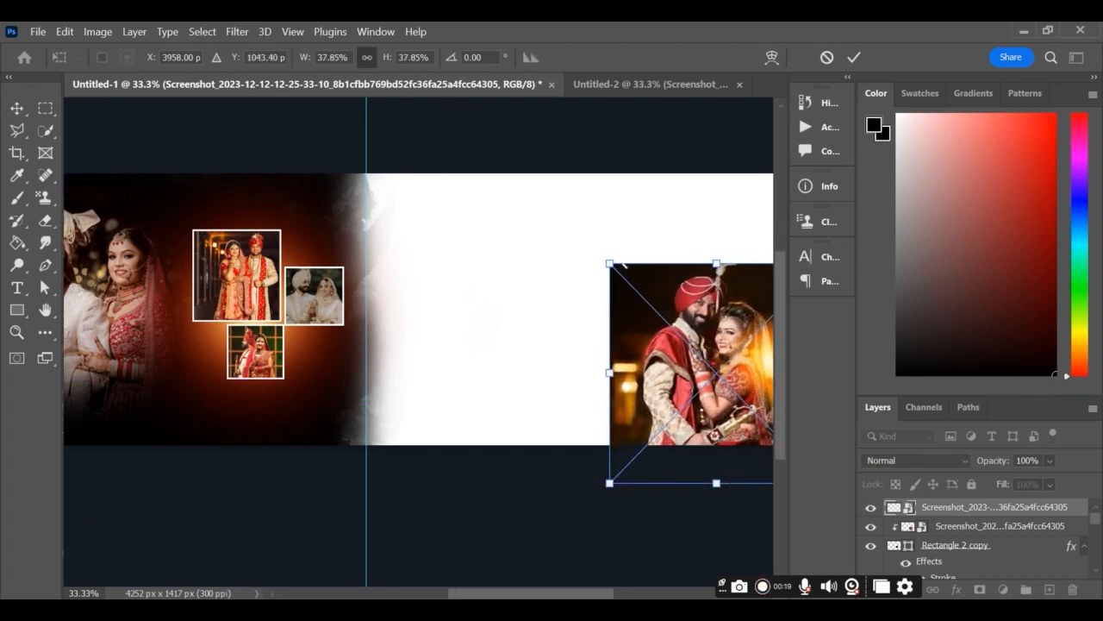
pyautogui.hscroll(2, 715, 383)
pyautogui.moveTo(719, 386); pyautogui.dragTo(695, 294)
pyautogui.moveTo(634, 393); pyautogui.dragTo(641, 447)
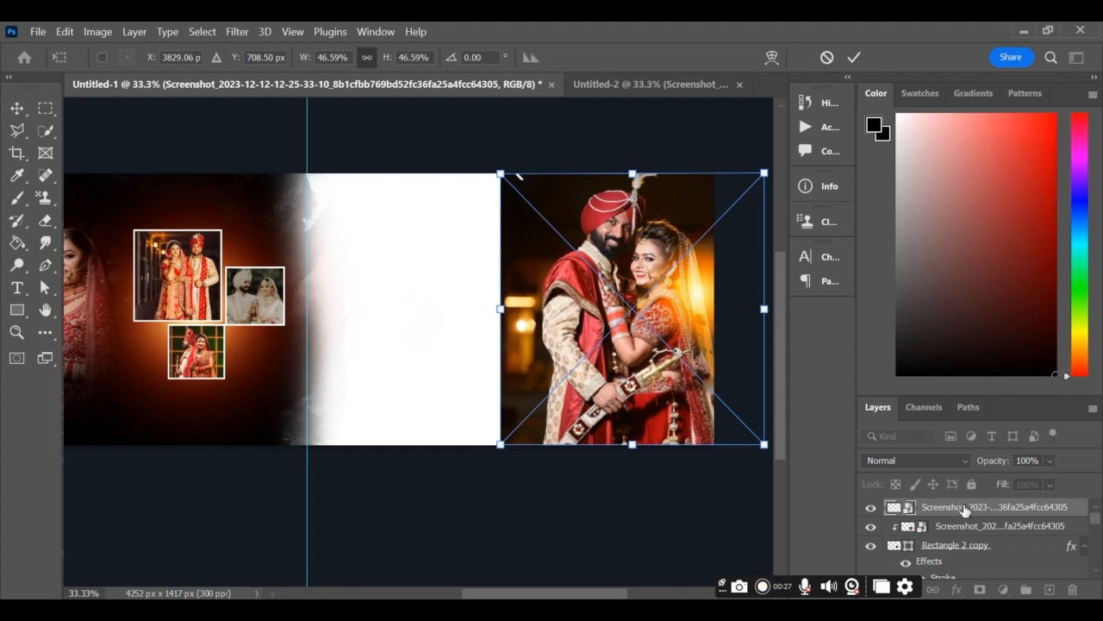
# Set the large couple photo's blend mode to Luminosity and apply its transformation
pyautogui.click(933, 461)
pyautogui.click(904, 586)
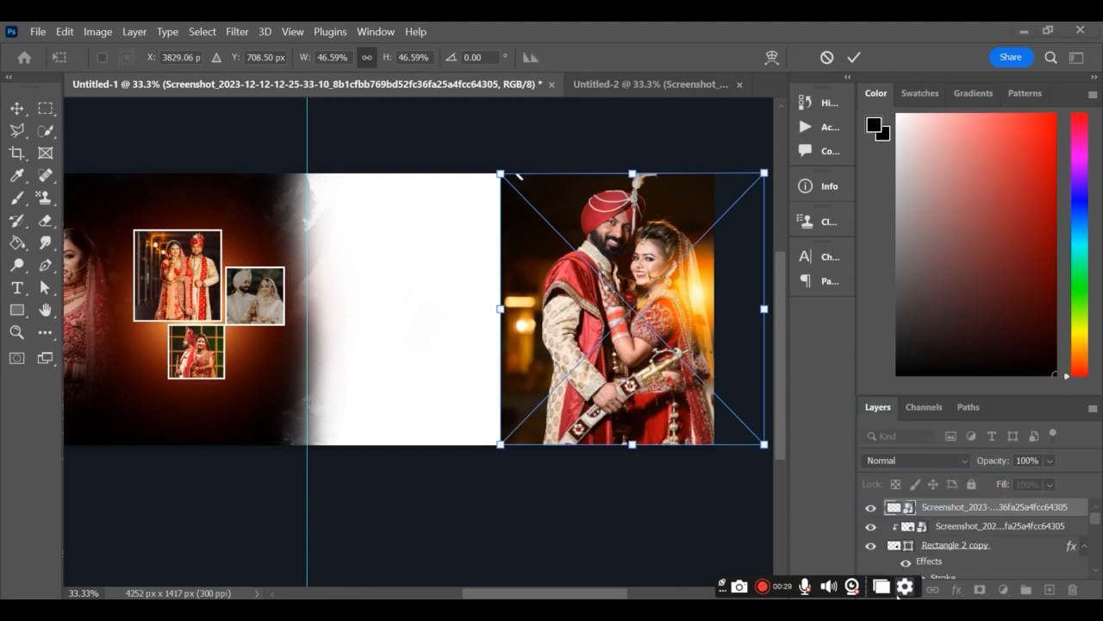
pyautogui.click(735, 45)
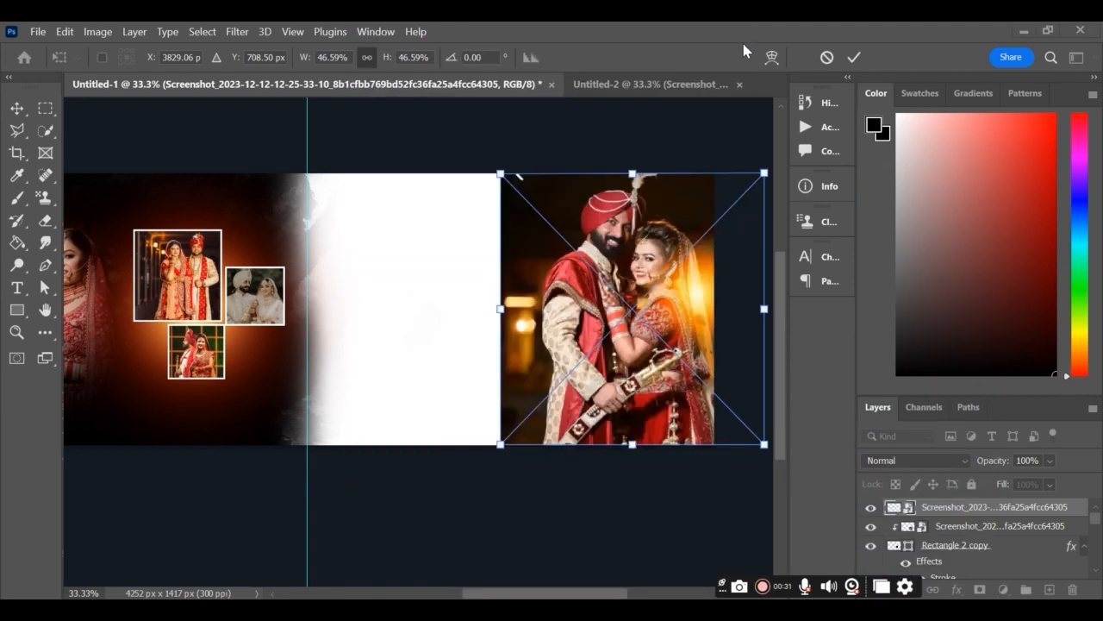
pyautogui.click(955, 457)
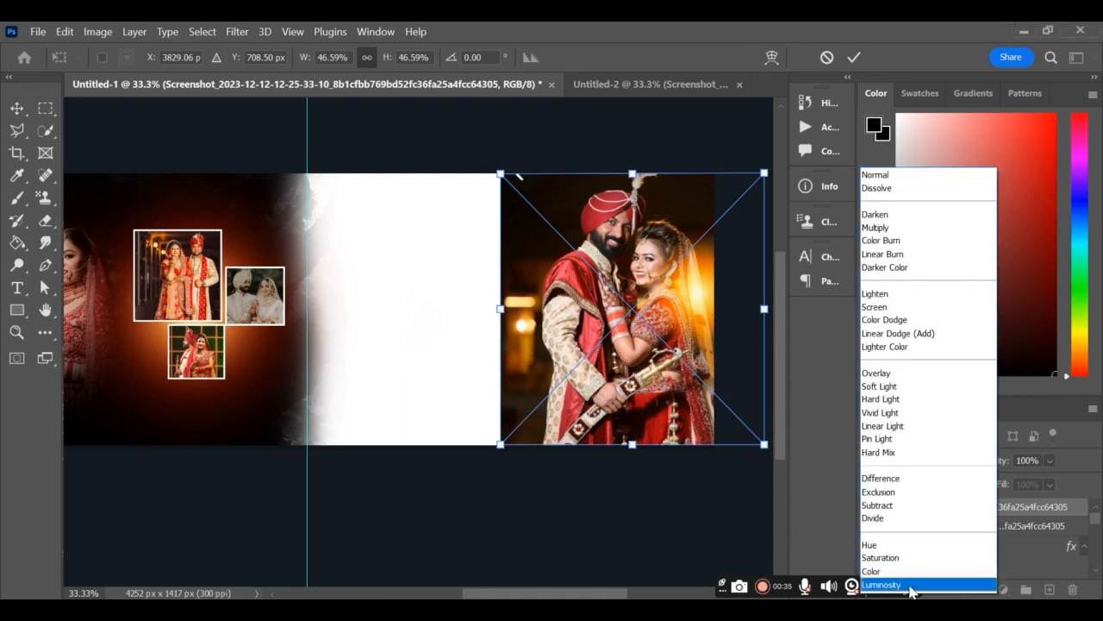
pyautogui.click(909, 586)
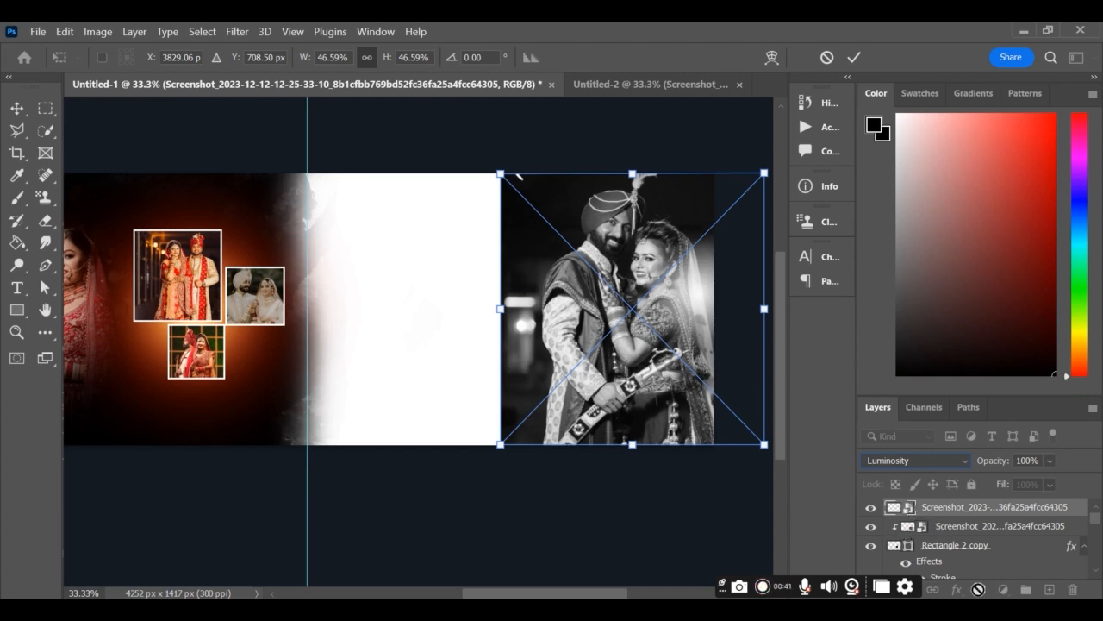
pyautogui.press('Return')
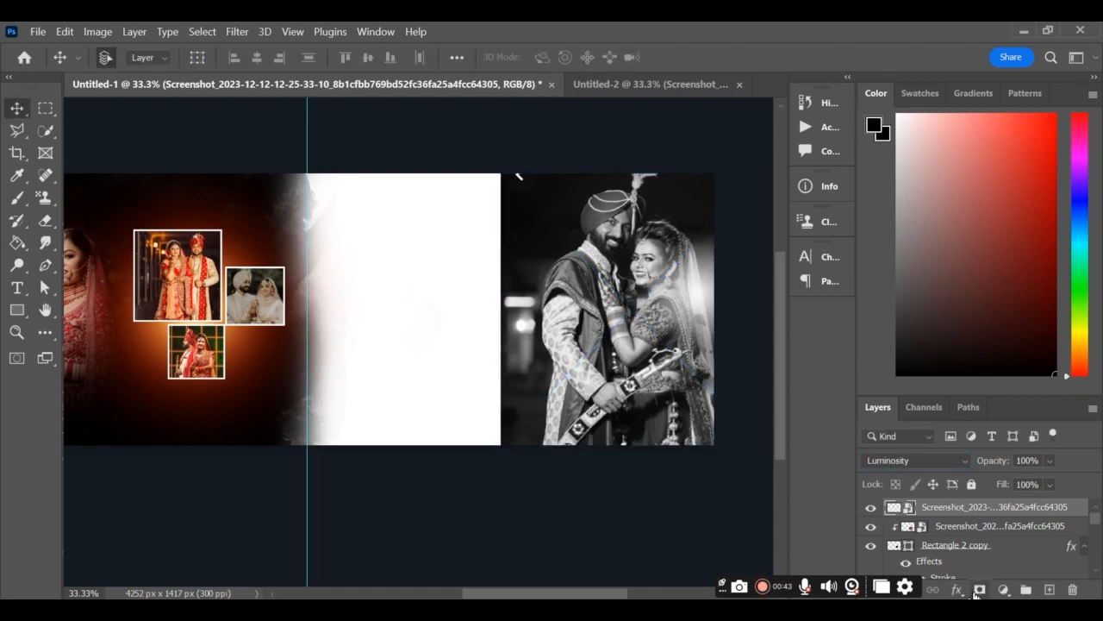
# Add a layer mask to the Luminosity photo and fade its left edge into the white page with a soft 700 px black brush
pyautogui.click(979, 589)
pyautogui.moveTo(939, 237); pyautogui.dragTo(957, 375)
pyautogui.click(21, 222)
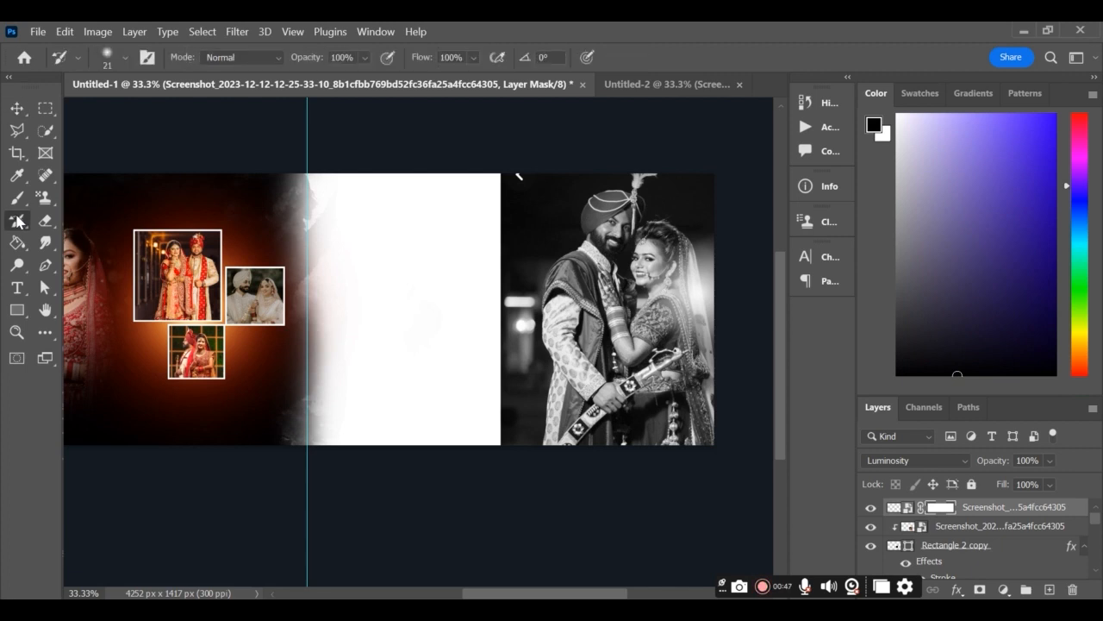
pyautogui.click(13, 202)
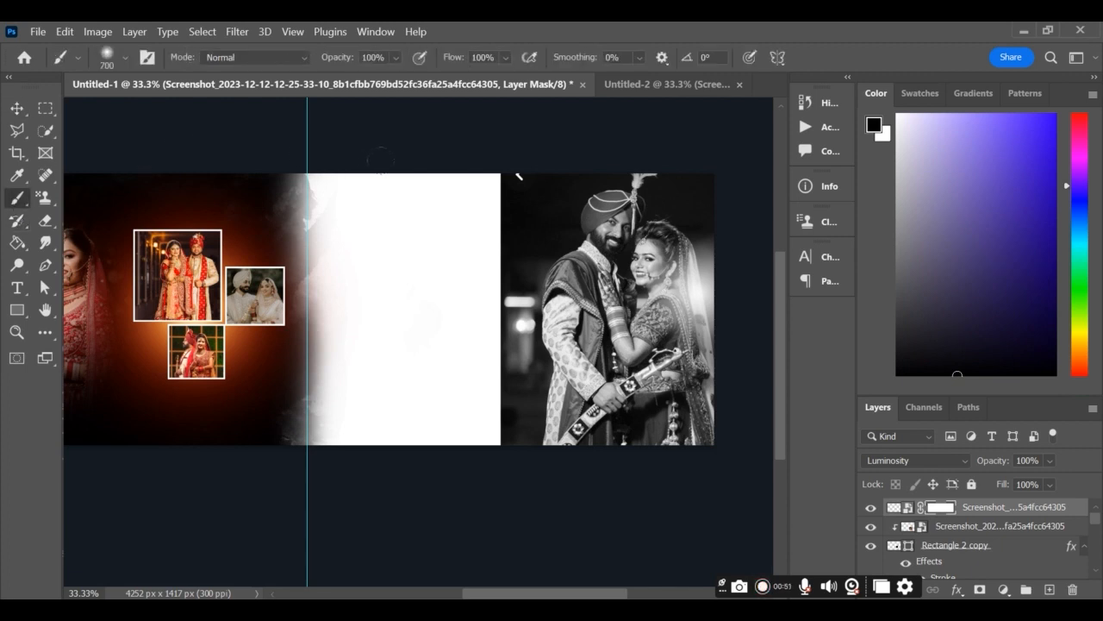
pyautogui.moveTo(393, 136)
pyautogui.mouseDown()
pyautogui.moveTo(414, 158)
pyautogui.moveTo(404, 229)
pyautogui.moveTo(381, 137)
pyautogui.moveTo(384, 331)
pyautogui.moveTo(406, 305)
pyautogui.moveTo(408, 203)
pyautogui.moveTo(395, 194)
pyautogui.moveTo(408, 444)
pyautogui.moveTo(407, 148)
pyautogui.moveTo(418, 140)
pyautogui.moveTo(423, 428)
pyautogui.moveTo(421, 221)
pyautogui.mouseUp()
pyautogui.scroll(-4, 560, 491)
pyautogui.scroll(3, 570, 504)
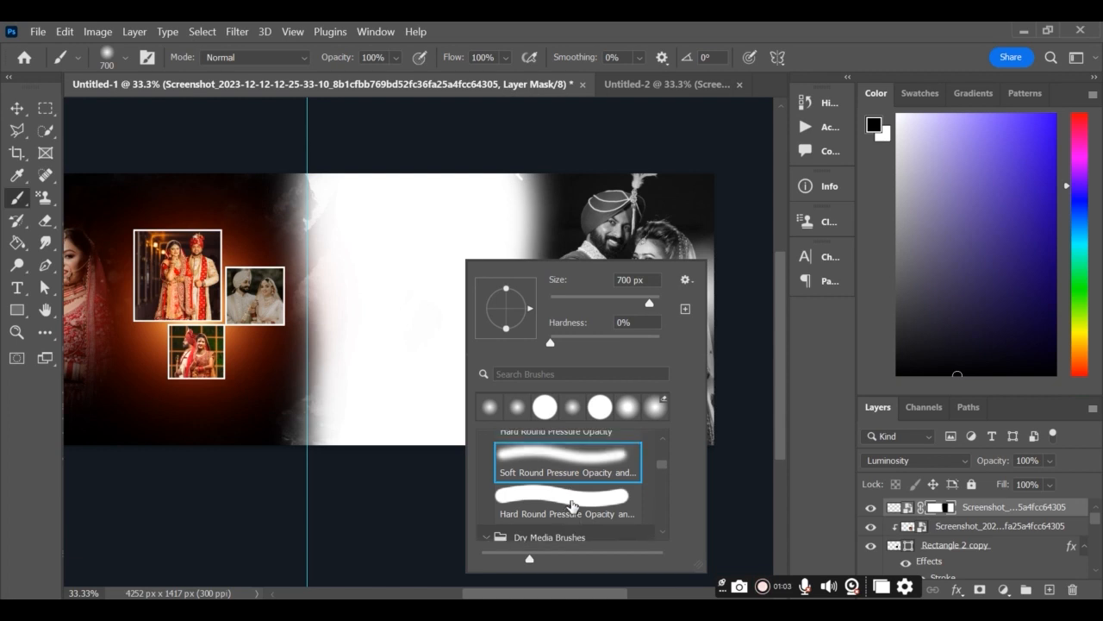
pyautogui.click(572, 459)
pyautogui.moveTo(436, 151); pyautogui.dragTo(430, 419)
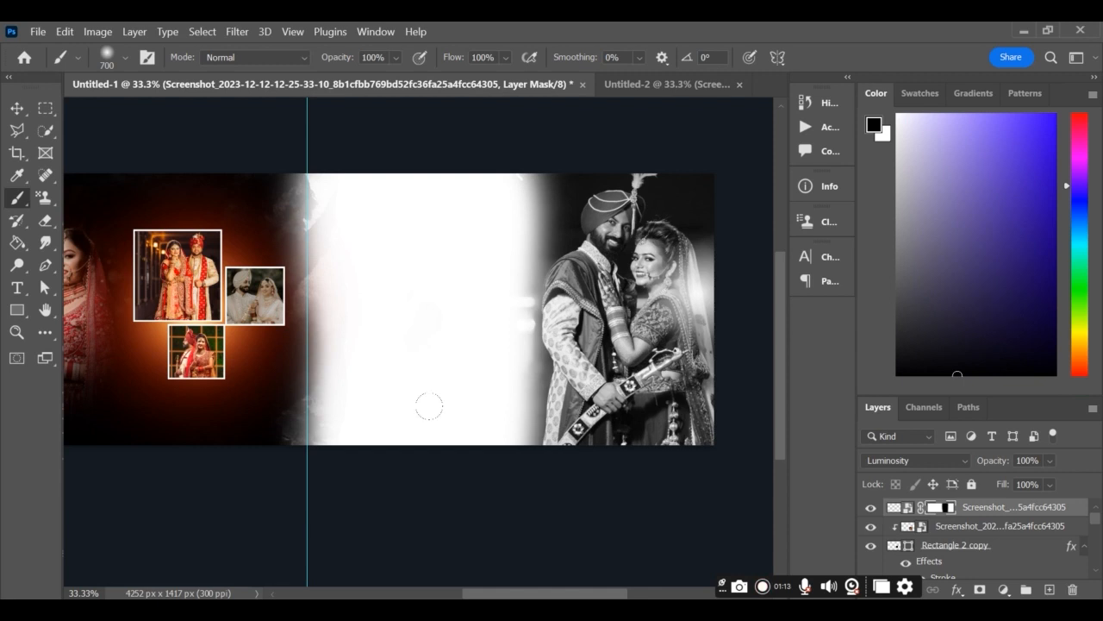
# Draw a black rectangle about 1006 by 531 px on the white area between the guide and the black-and-white photo
pyautogui.click(17, 309)
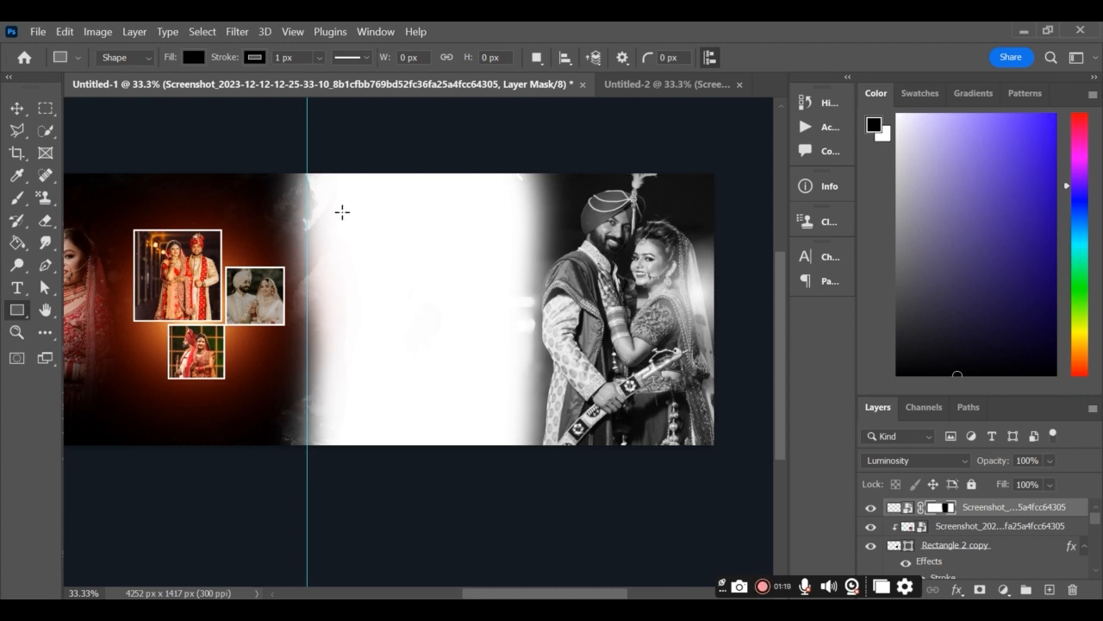
pyautogui.moveTo(343, 231); pyautogui.dragTo(531, 329)
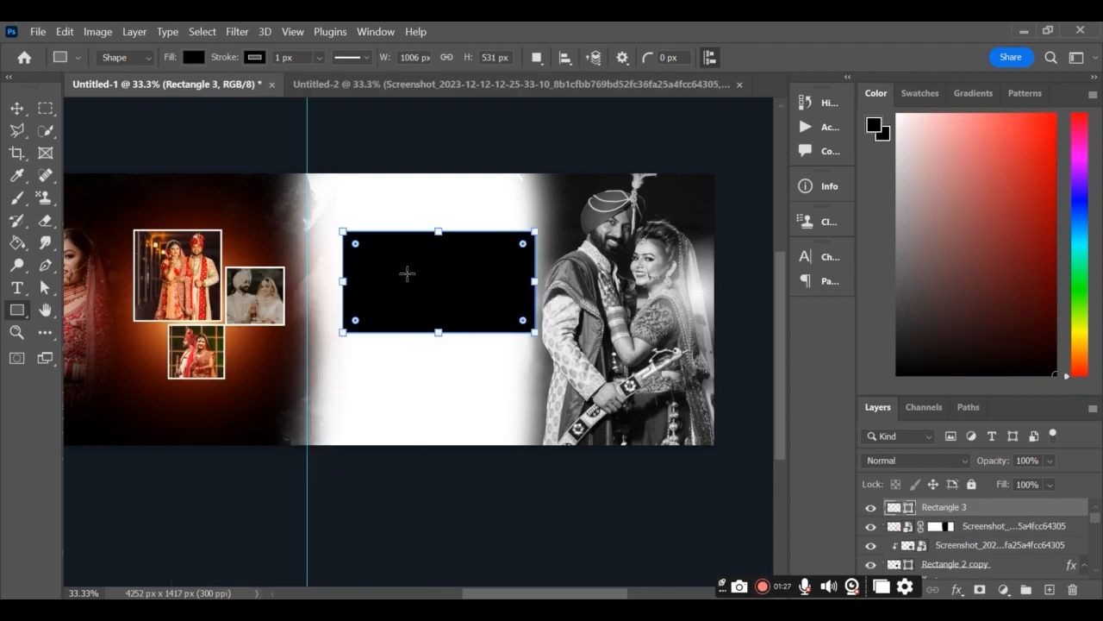
# Shift the black rectangle slightly left and add a 9 px black inside stroke to it
pyautogui.moveTo(457, 278); pyautogui.dragTo(444, 277)
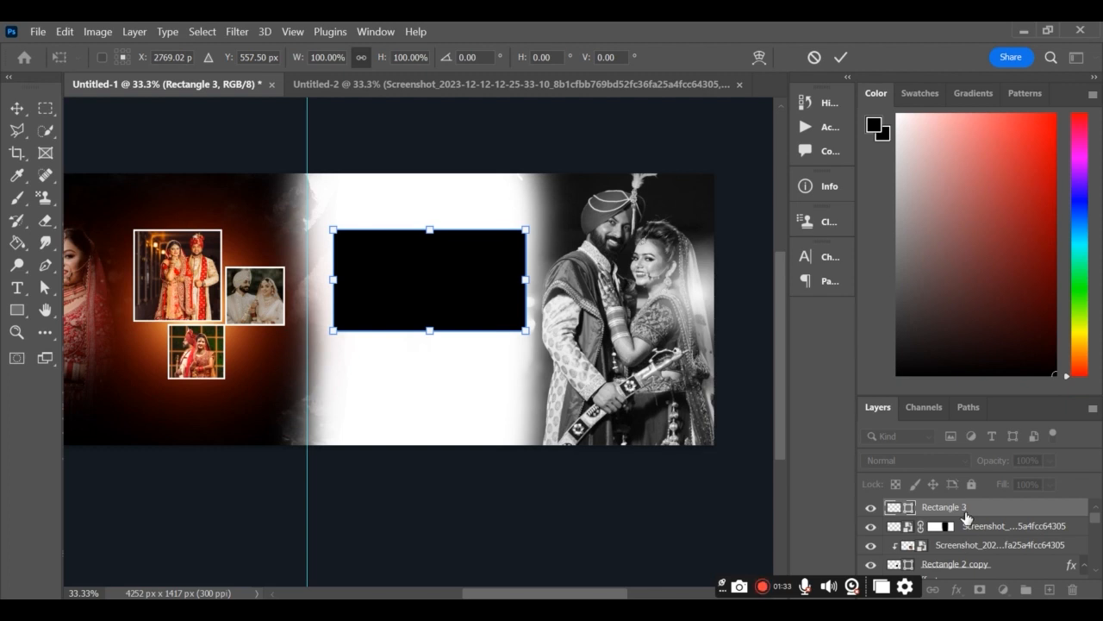
pyautogui.press('Return')
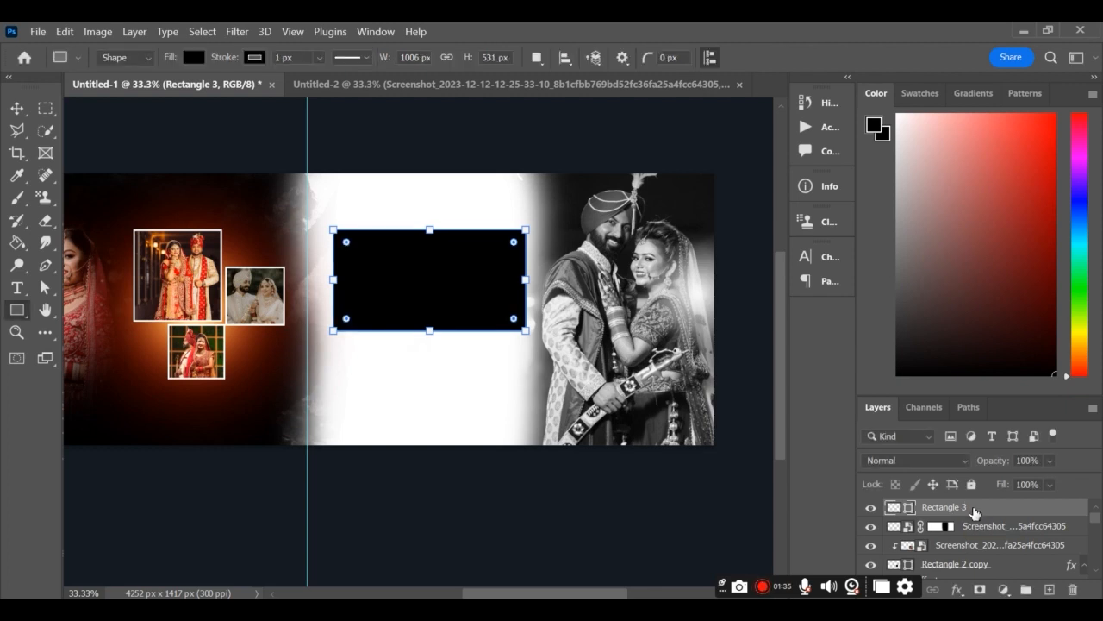
pyautogui.doubleClick(979, 512)
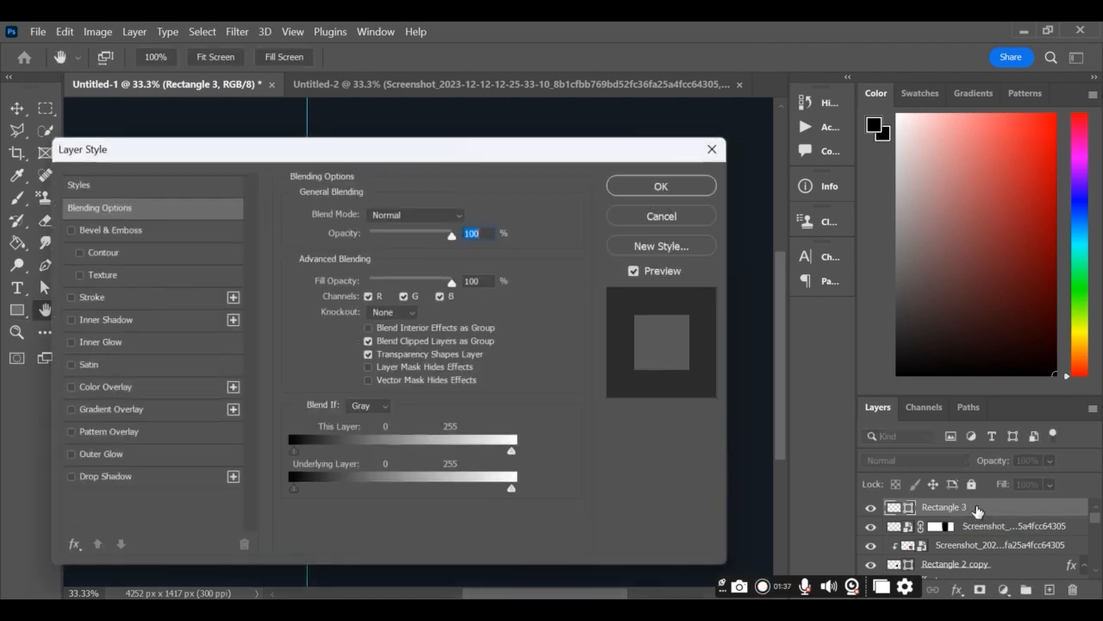
pyautogui.click(112, 297)
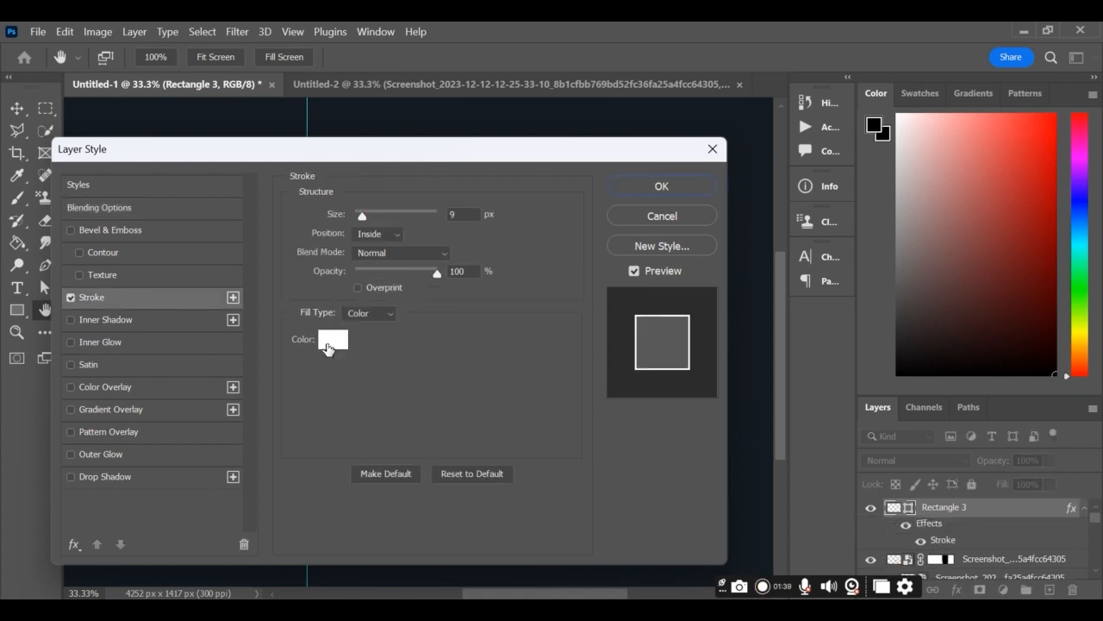
pyautogui.click(330, 347)
pyautogui.moveTo(322, 337)
pyautogui.mouseDown()
pyautogui.moveTo(367, 523)
pyautogui.moveTo(379, 521)
pyautogui.mouseUp()
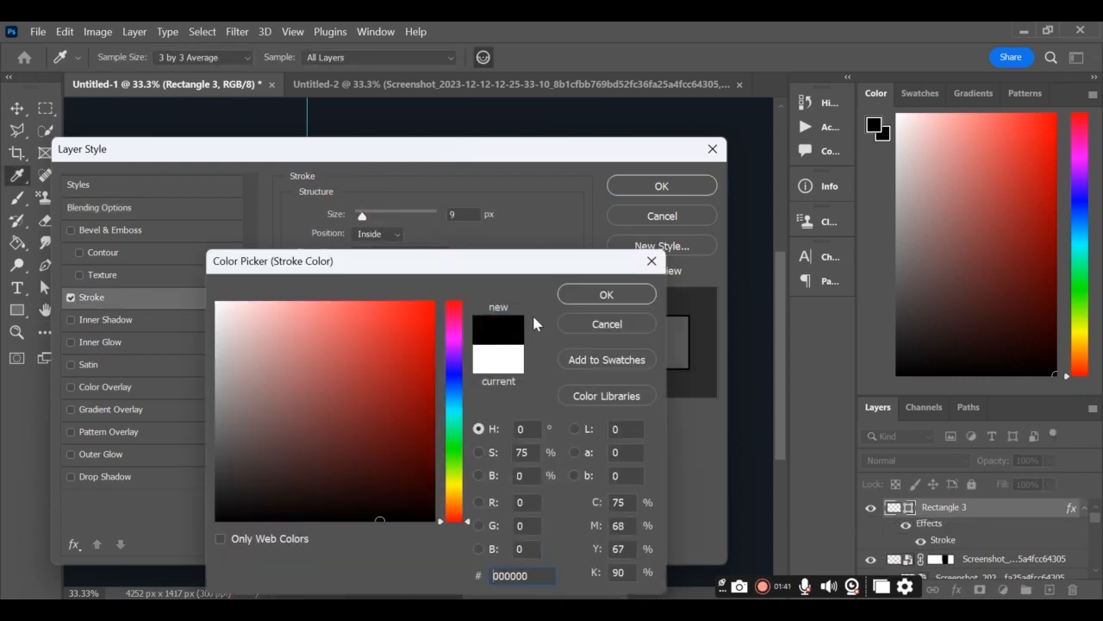
pyautogui.click(603, 295)
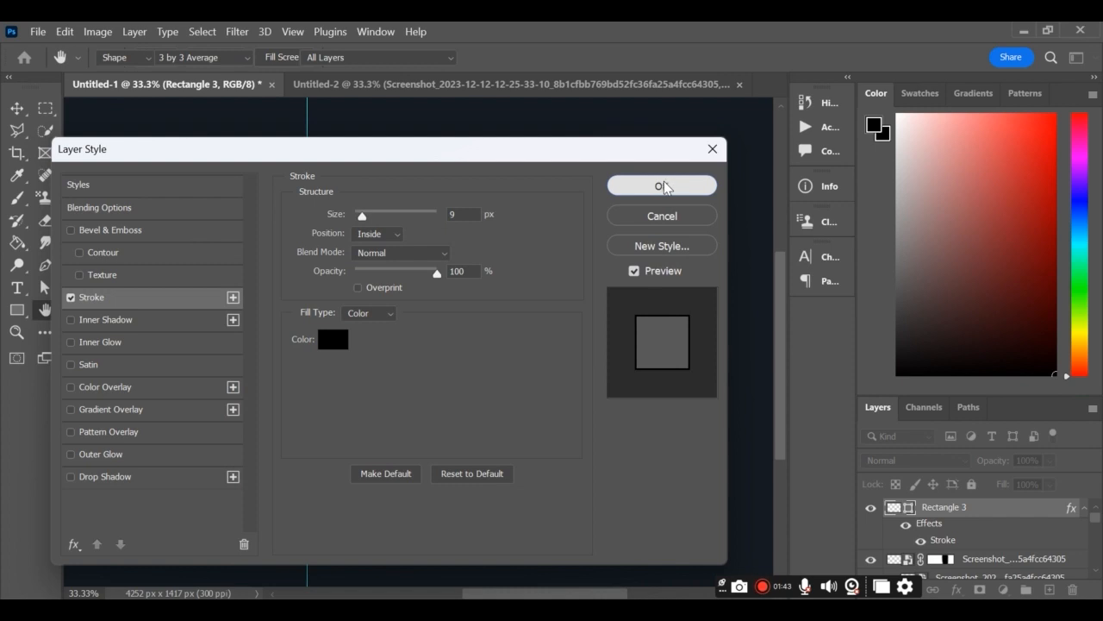
pyautogui.click(659, 187)
# Copy the couple photo with hanging lights from Untitled-2 over the black rectangle at about 35.39% scale and clip it to the rectangle
pyautogui.click(405, 84)
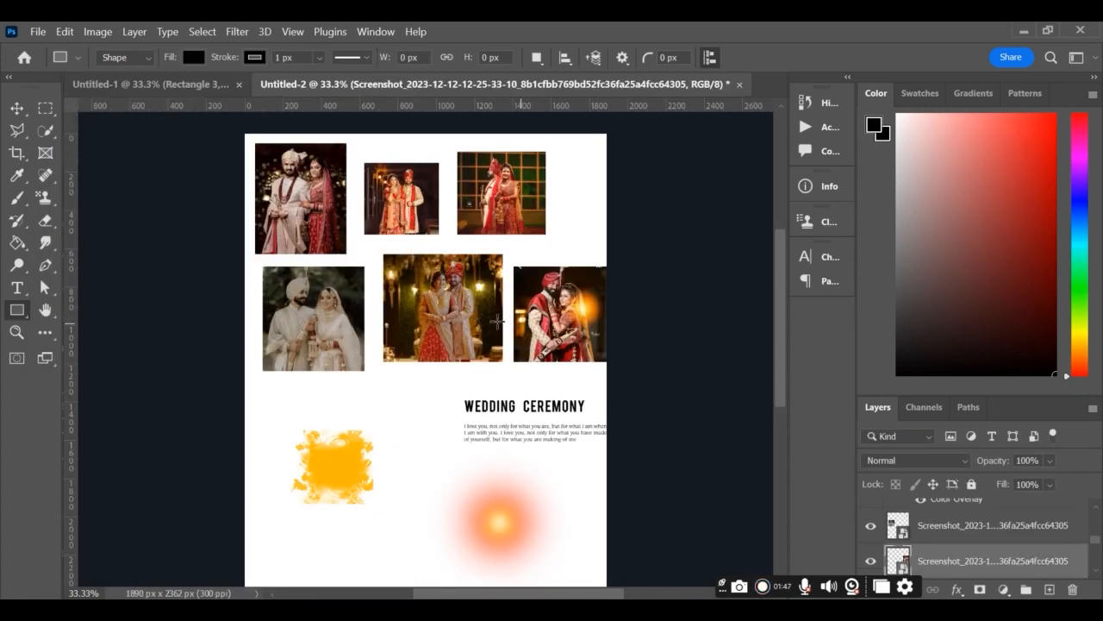
pyautogui.click(16, 108)
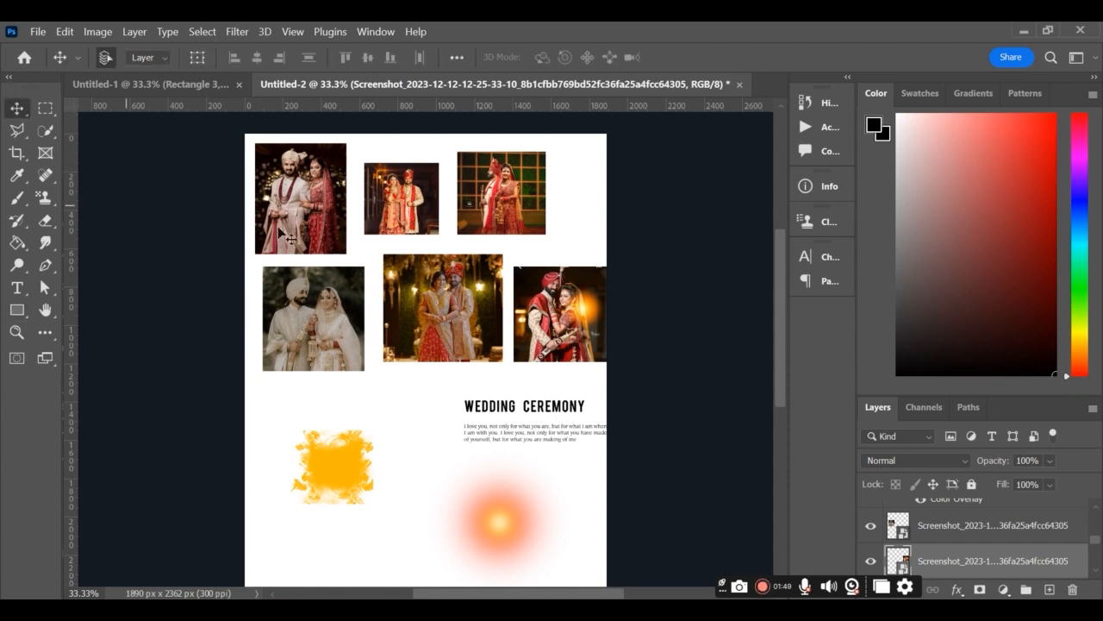
pyautogui.moveTo(405, 299); pyautogui.dragTo(586, 312)
pyautogui.press('Return')
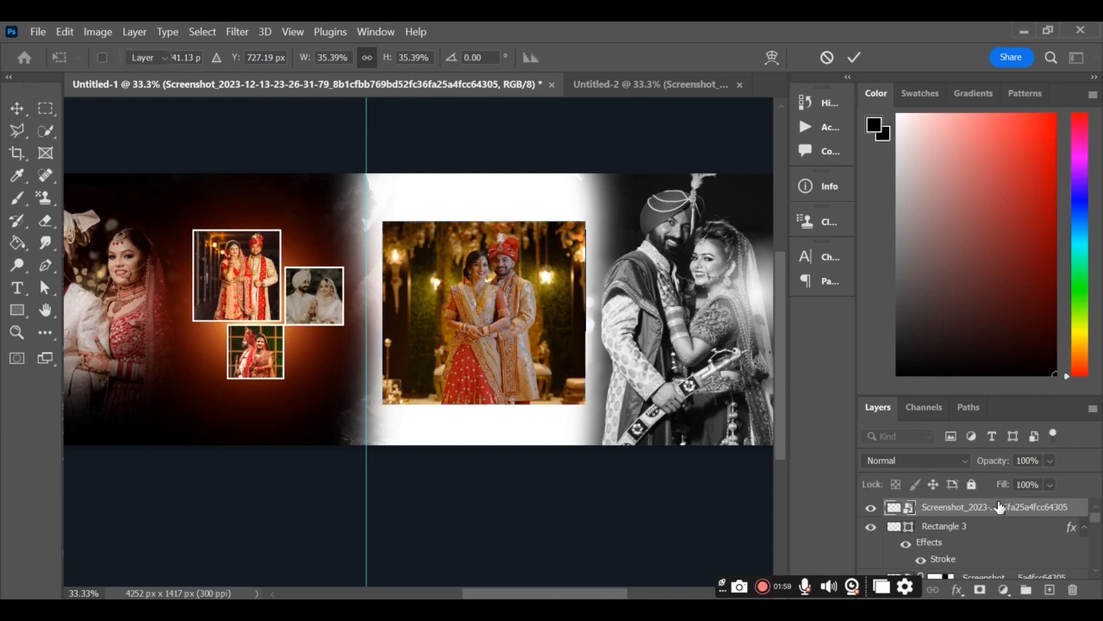
pyautogui.rightClick(1000, 507)
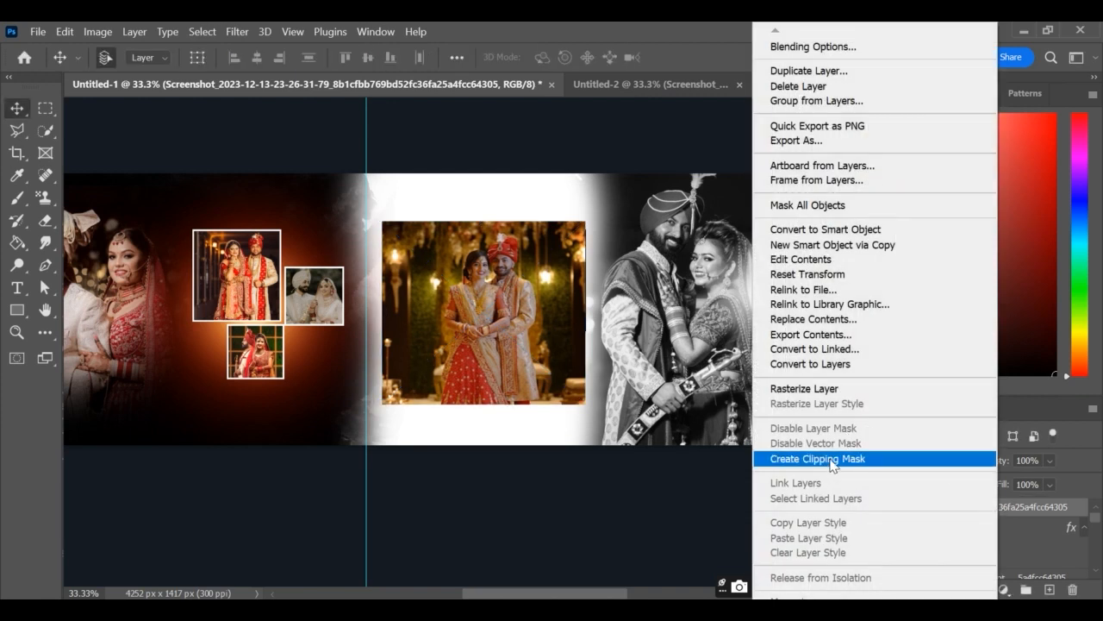
pyautogui.click(825, 458)
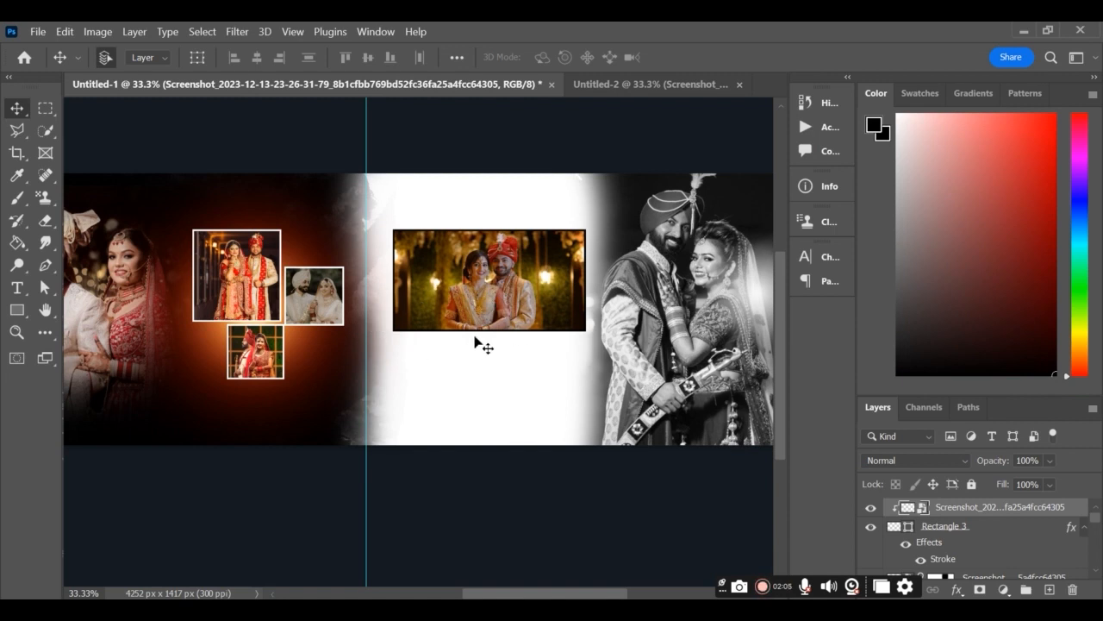
# Transform the clipped photo and its rectangle together, shifting them slightly left and down and scaling them to about 103.67%
pyautogui.moveTo(488, 338); pyautogui.dragTo(488, 311)
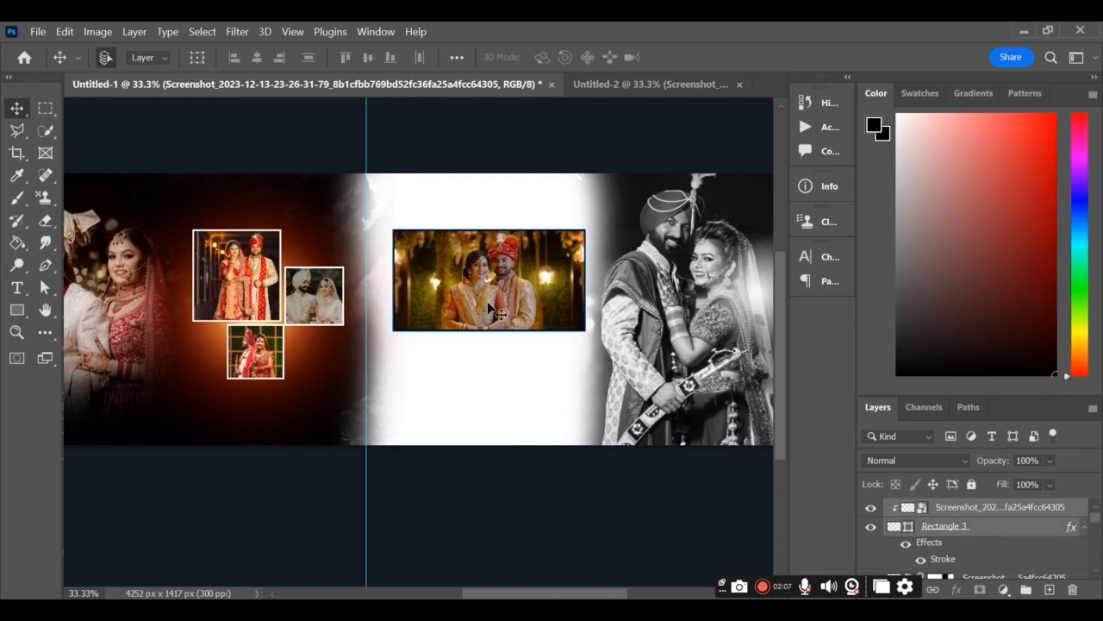
pyautogui.hotkey('ctrl', 't')
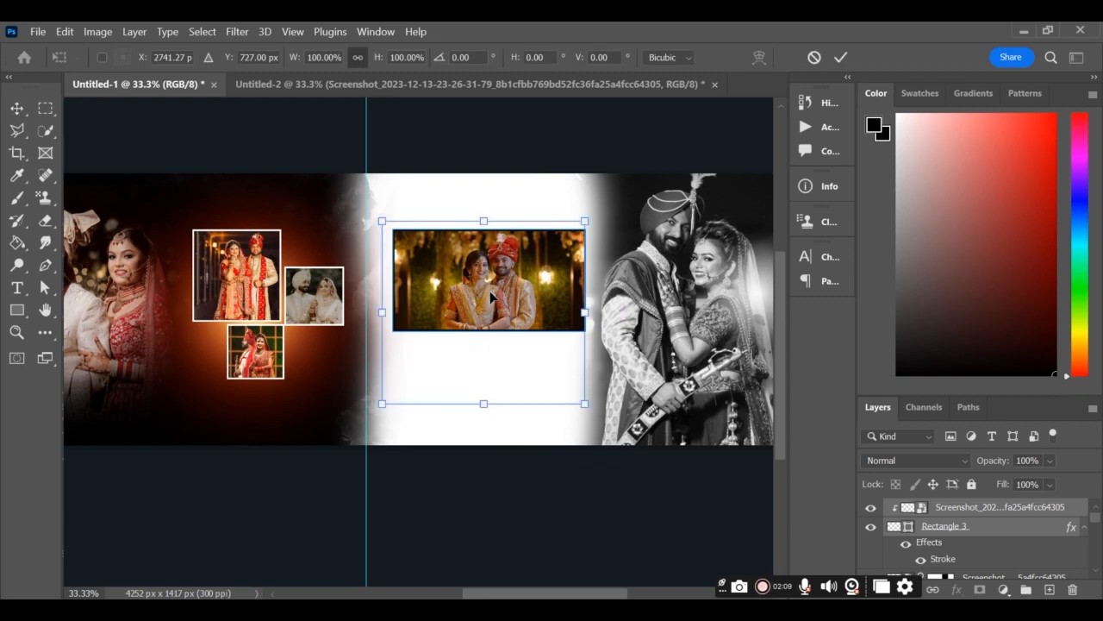
pyautogui.moveTo(489, 297); pyautogui.dragTo(483, 296)
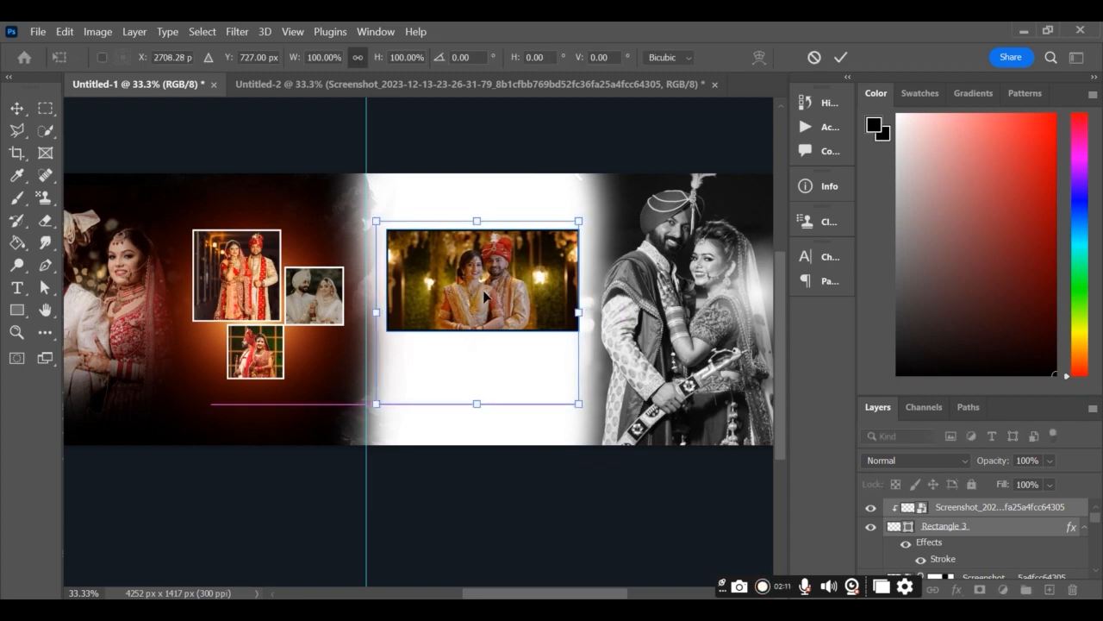
pyautogui.moveTo(576, 309); pyautogui.dragTo(548, 318)
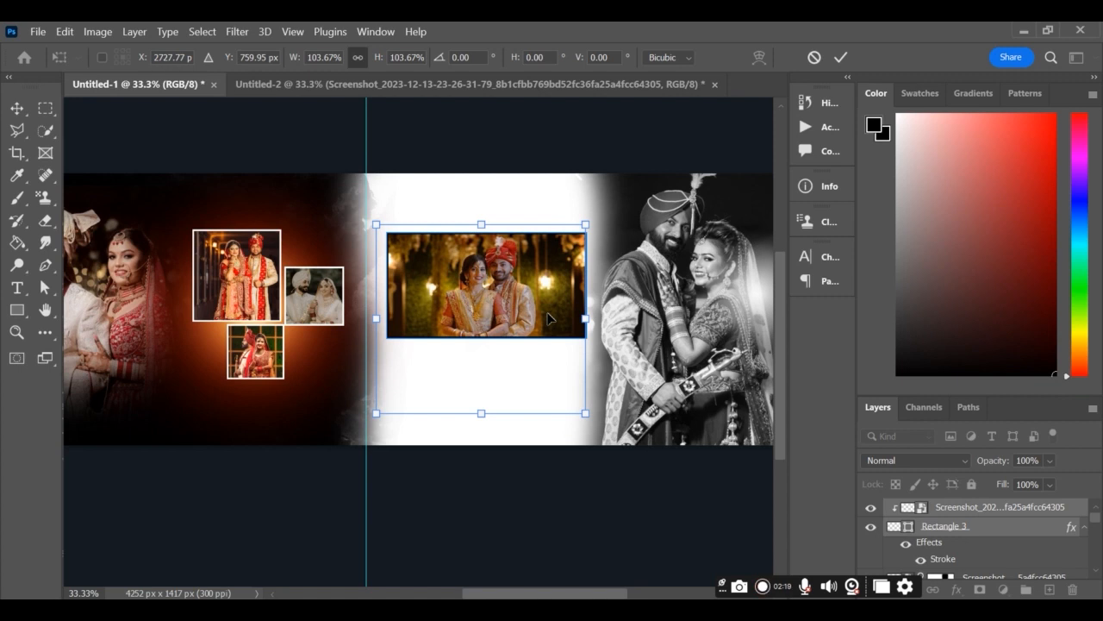
pyautogui.press('Return')
# Copy the WEDDING CEREMONY heading and its paragraph from Untitled-2 and place them enlarged below the black-framed photo, aligned to its left edge
pyautogui.click(525, 86)
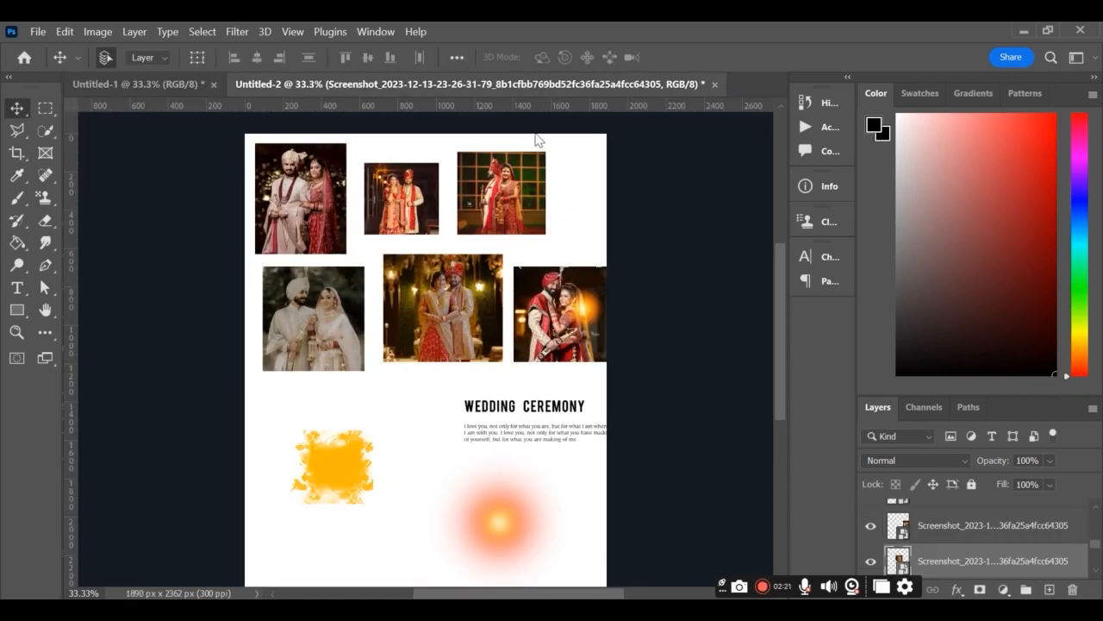
pyautogui.moveTo(515, 420); pyautogui.dragTo(441, 393)
pyautogui.click(548, 448)
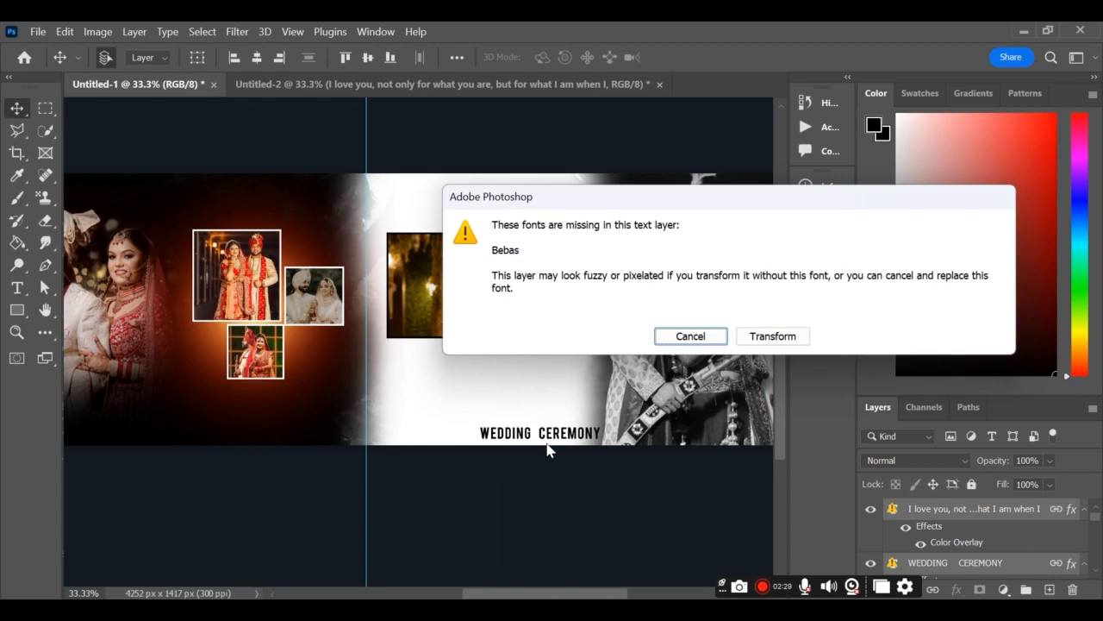
pyautogui.click(764, 340)
pyautogui.moveTo(569, 461); pyautogui.dragTo(503, 398)
pyautogui.press('Return')
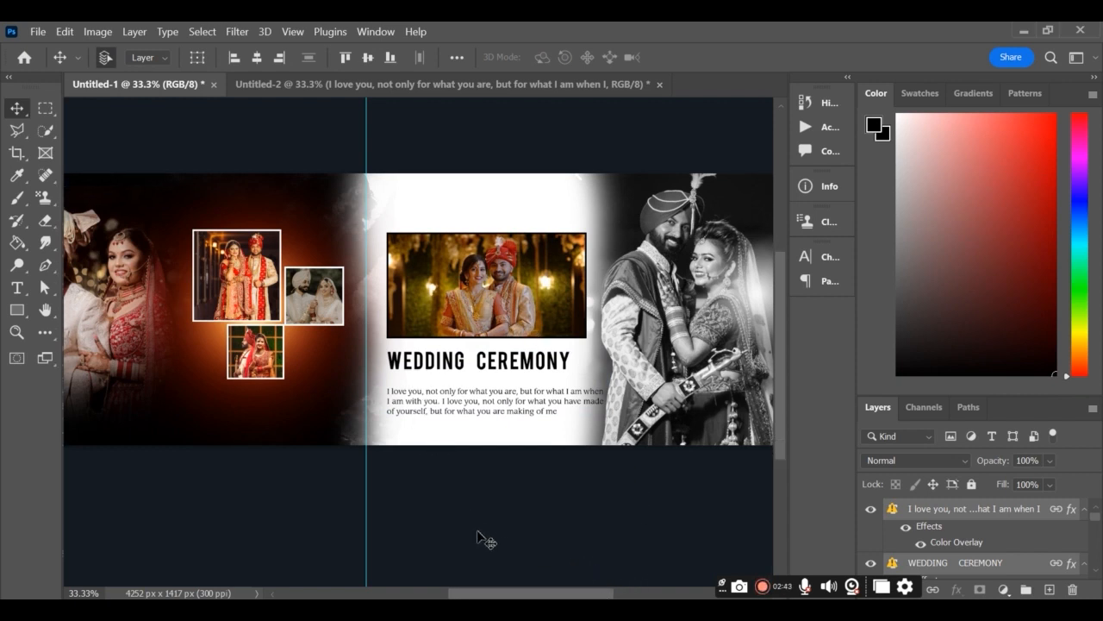
pyautogui.moveTo(474, 595)
pyautogui.mouseDown()
pyautogui.moveTo(446, 597)
pyautogui.moveTo(504, 597)
pyautogui.moveTo(495, 596)
pyautogui.mouseUp()
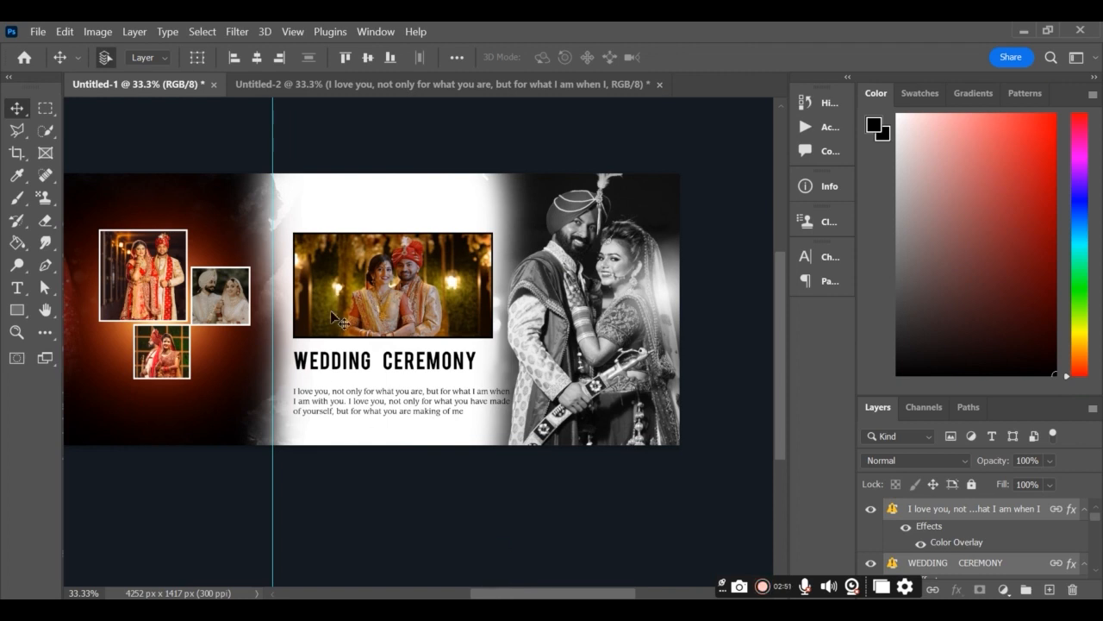
pyautogui.moveTo(491, 593); pyautogui.dragTo(458, 593)
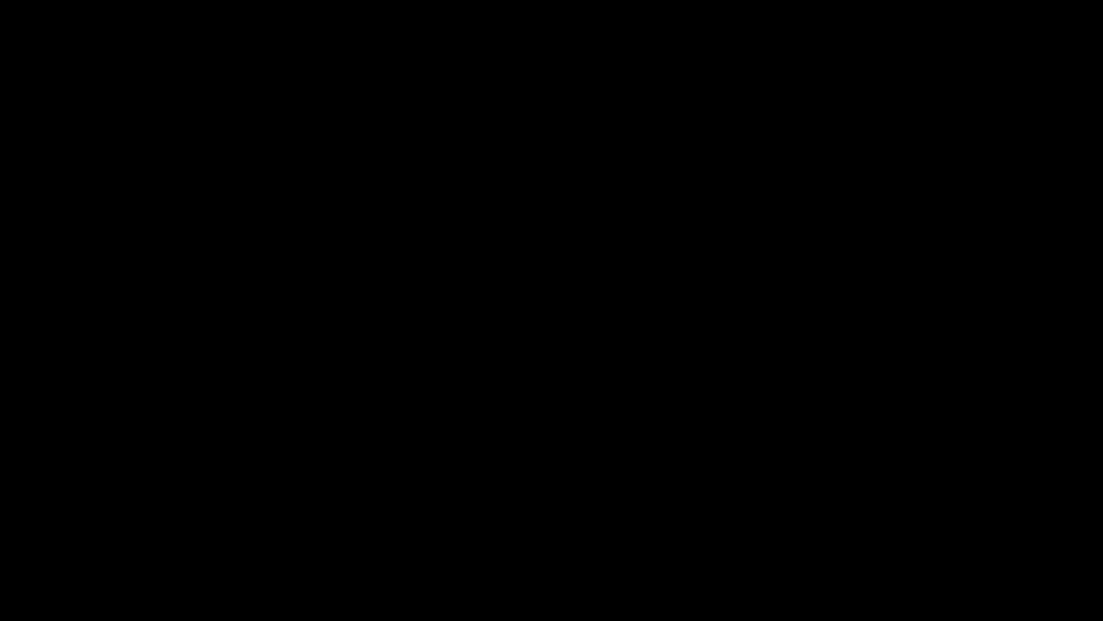